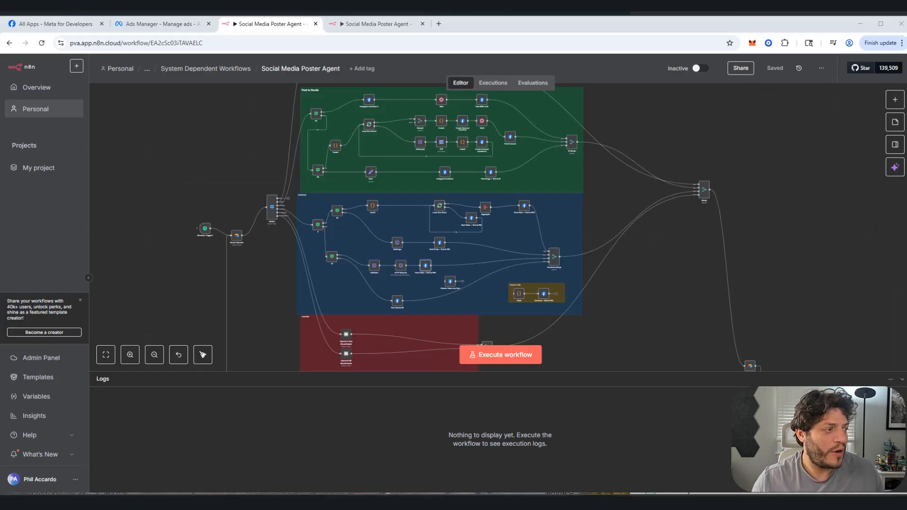
Step: Examine the Social Media Poster Agent workflow from its schedule trigger and switch through the Facebook posting branch
scroll(201, 290, "up", 4)
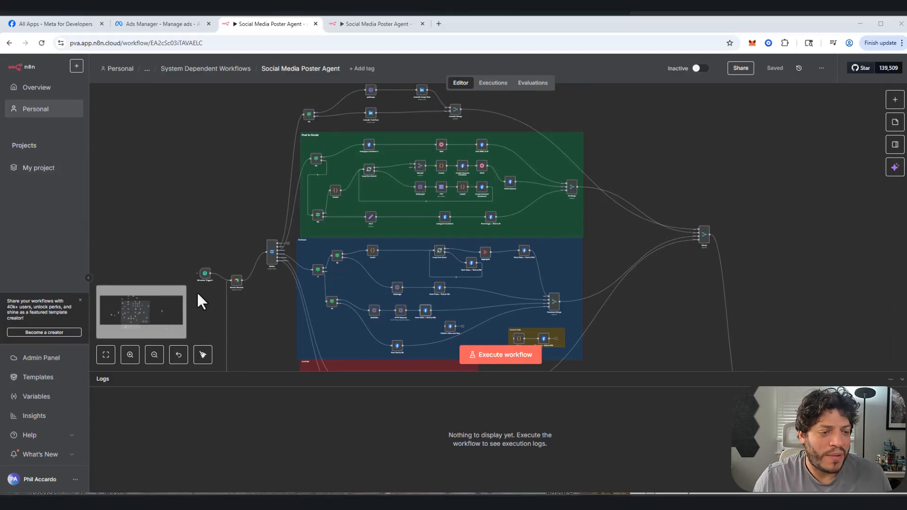
scroll(225, 239, "up", 5)
left_click_drag(233, 239, 327, 30)
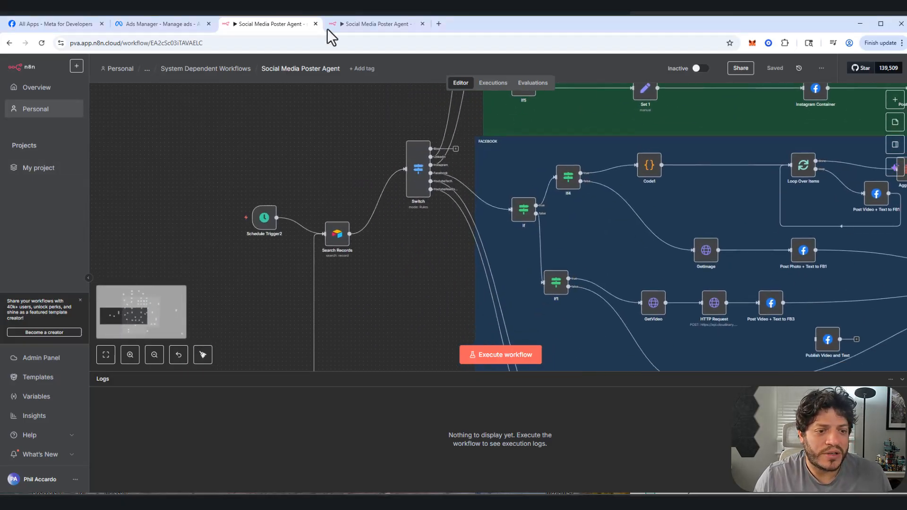
scroll(385, 191, "up", 5)
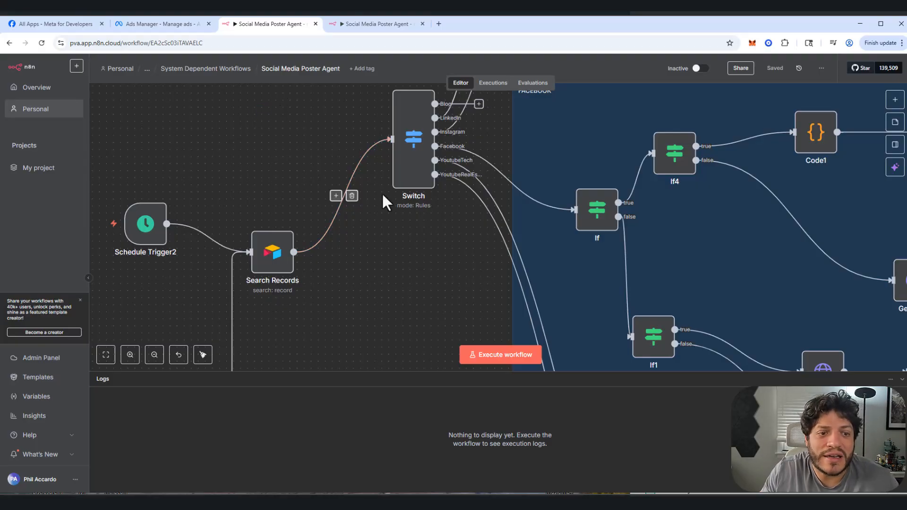
scroll(395, 279, "down", 5)
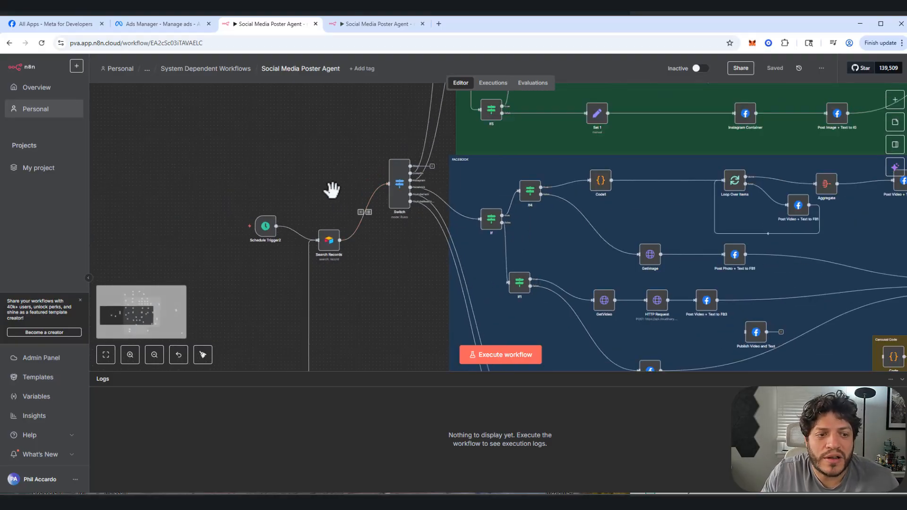
left_click_drag(327, 177, 199, 136)
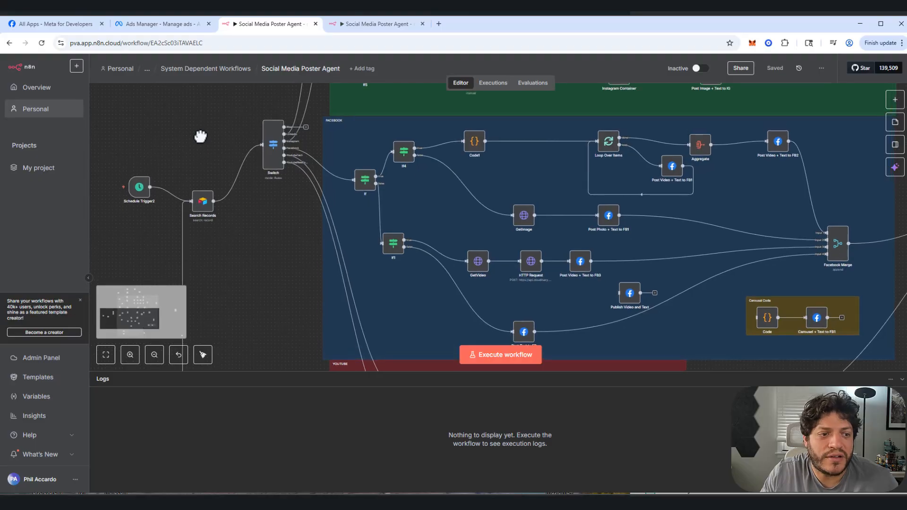
scroll(208, 141, "up", 3)
left_click_drag(278, 314, 89, 191)
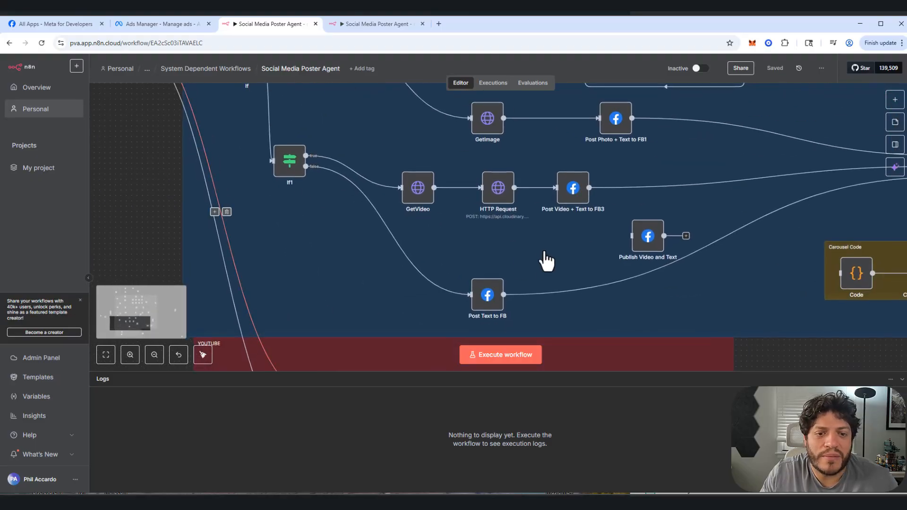
scroll(532, 230, "down", 4)
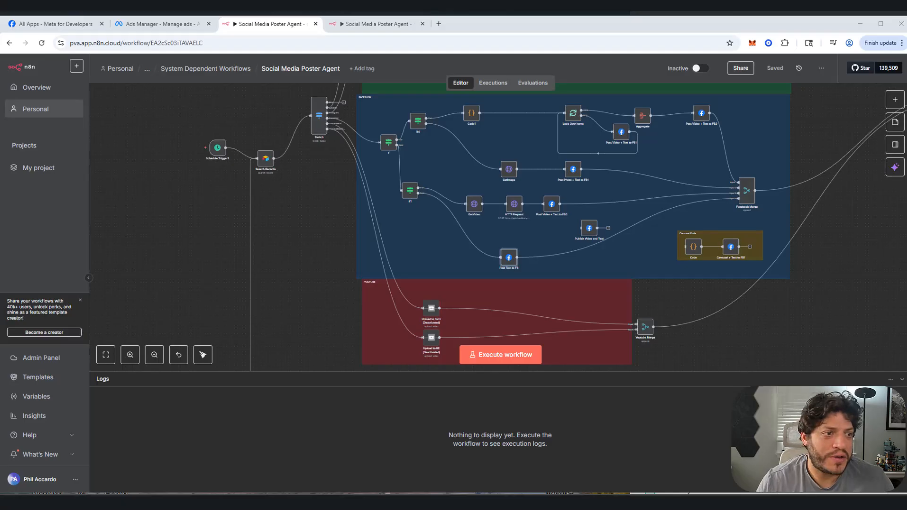
Step: Switch to the empty workflow My workflow 5 and add a Facebook Graph API node as its first step
left_click(378, 26)
left_click(895, 99)
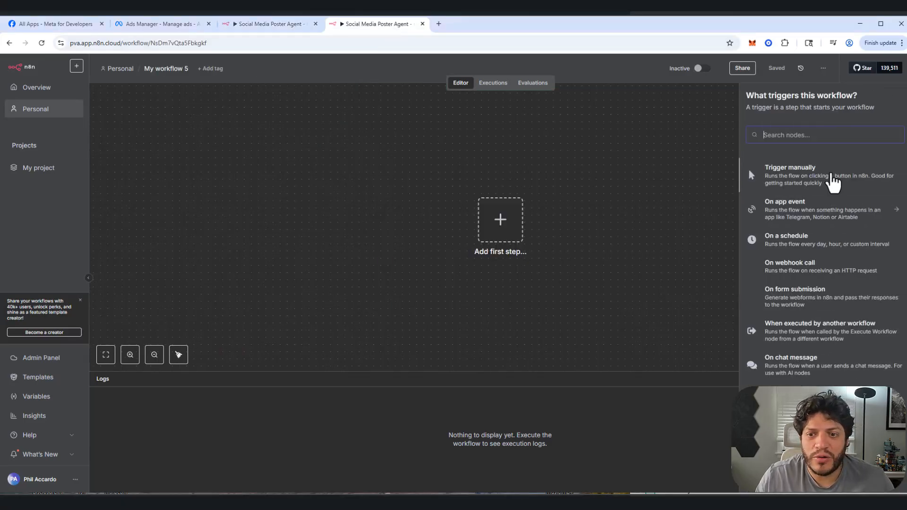
type("face")
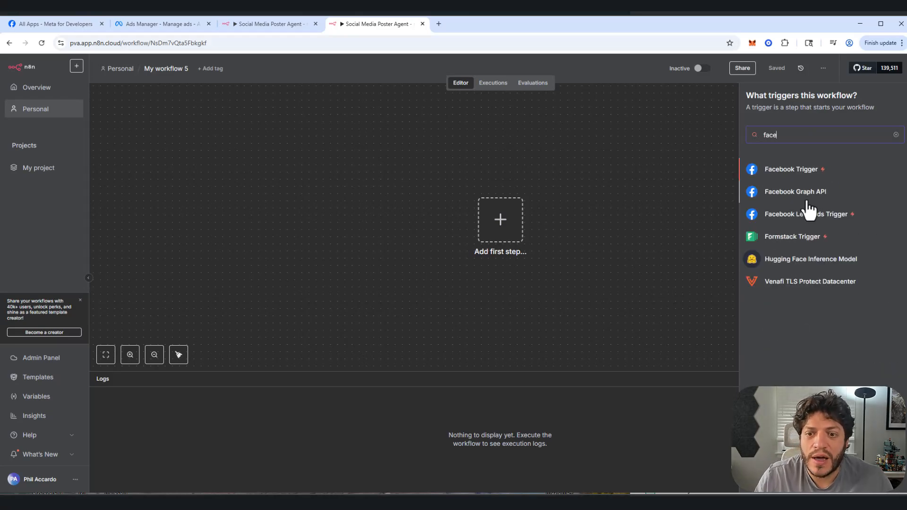
left_click(799, 194)
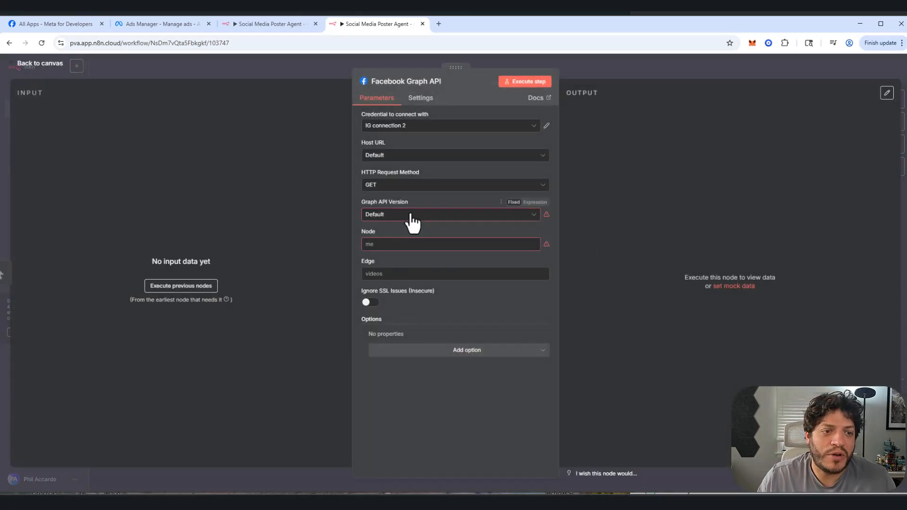
Step: Look at the credentials available to the Facebook Graph API node and inspect the settings of IG connection 2
left_click(530, 124)
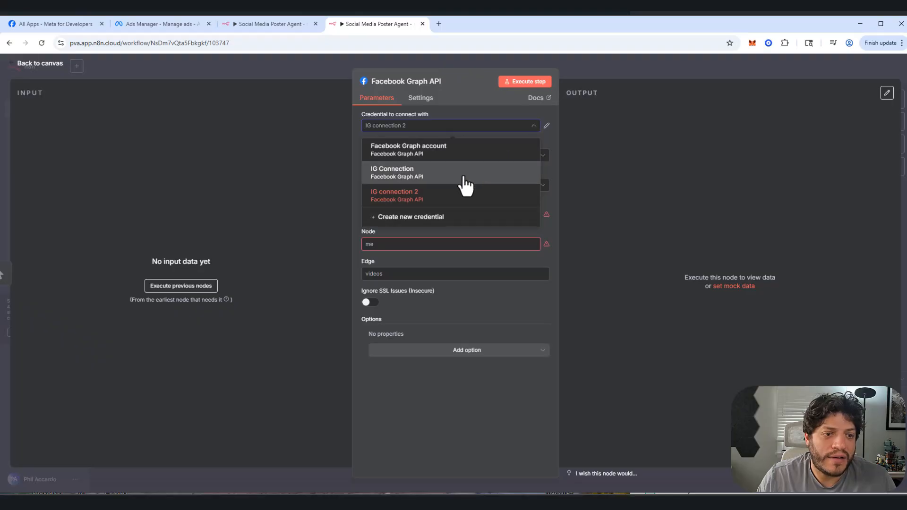
left_click(547, 125)
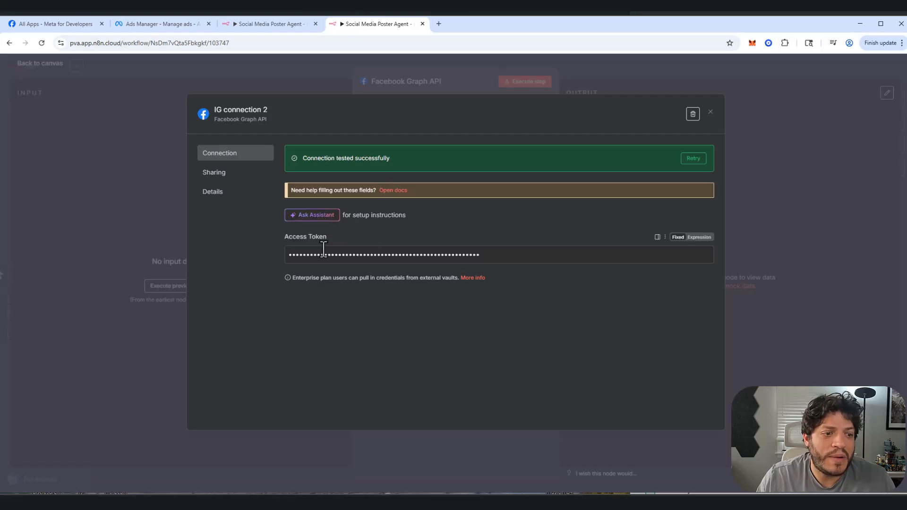
left_click(711, 114)
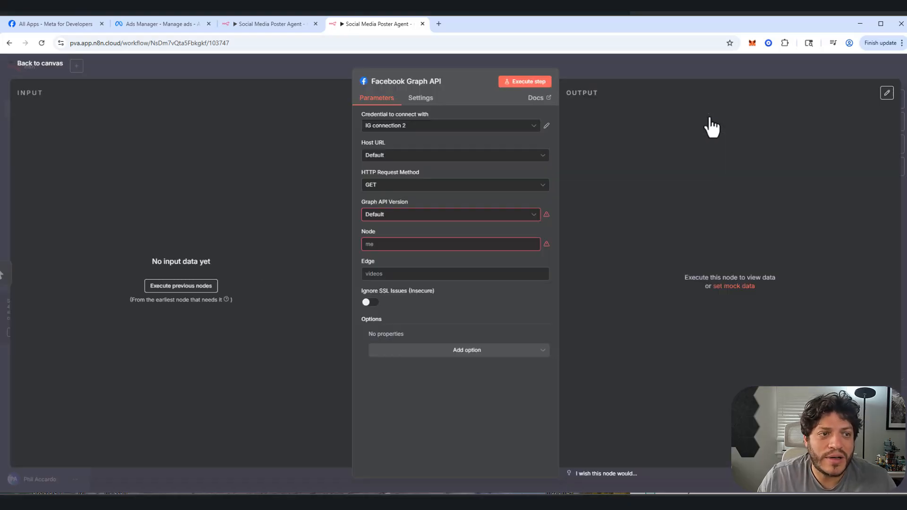
Step: Switch to Meta for Developers, load developers.facebook.com and open the My Apps page
left_click(89, 24)
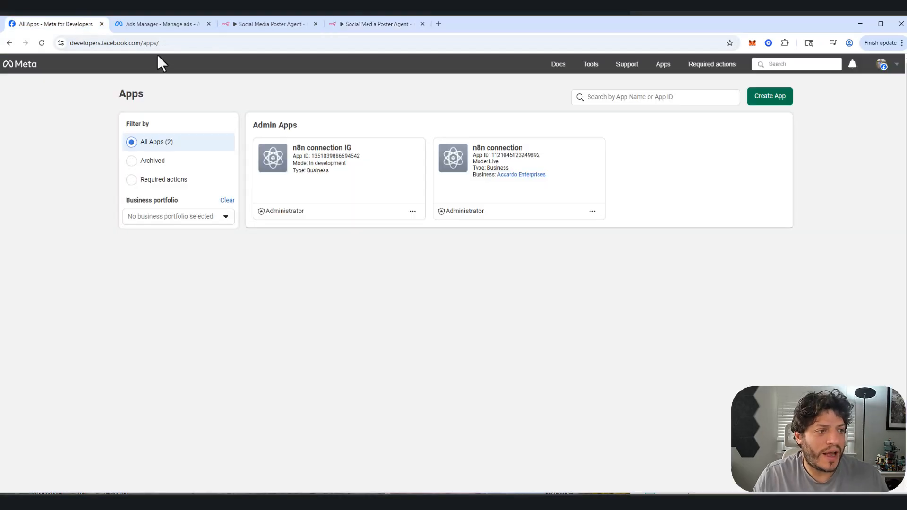
left_click(170, 42)
type("deve")
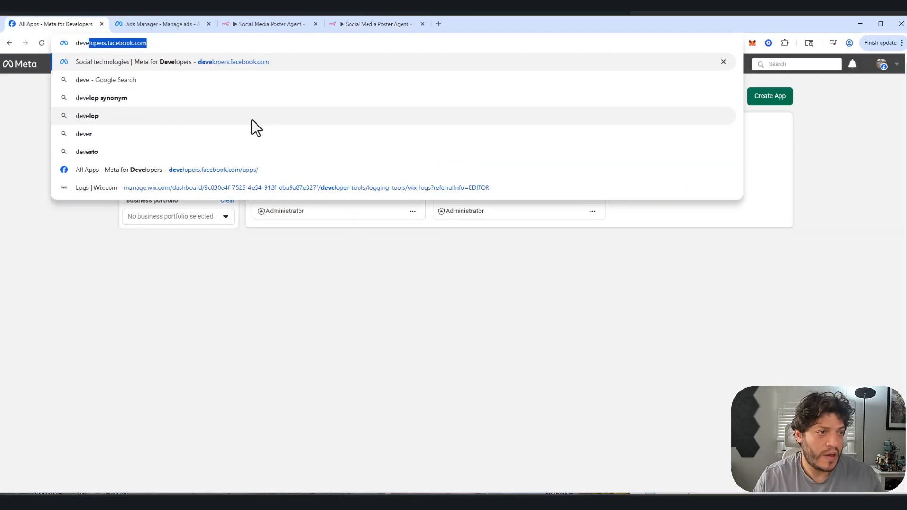
key("Return")
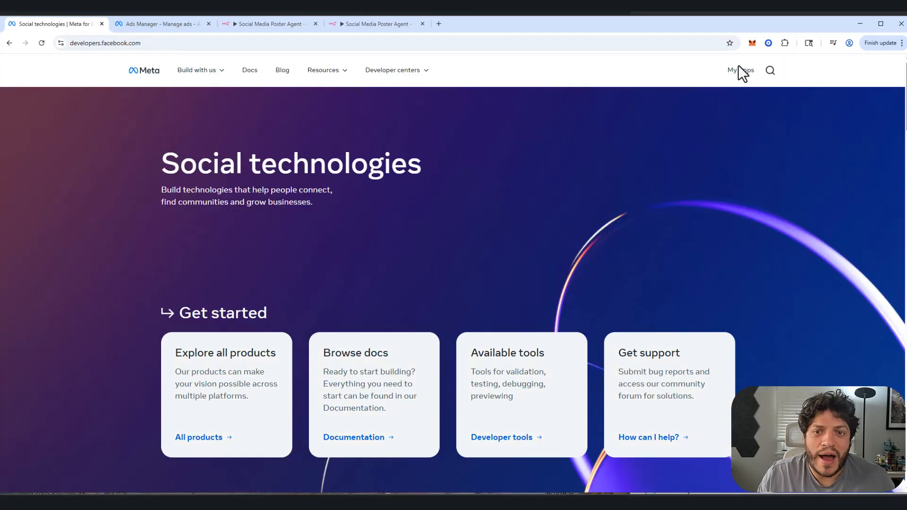
left_click(738, 71)
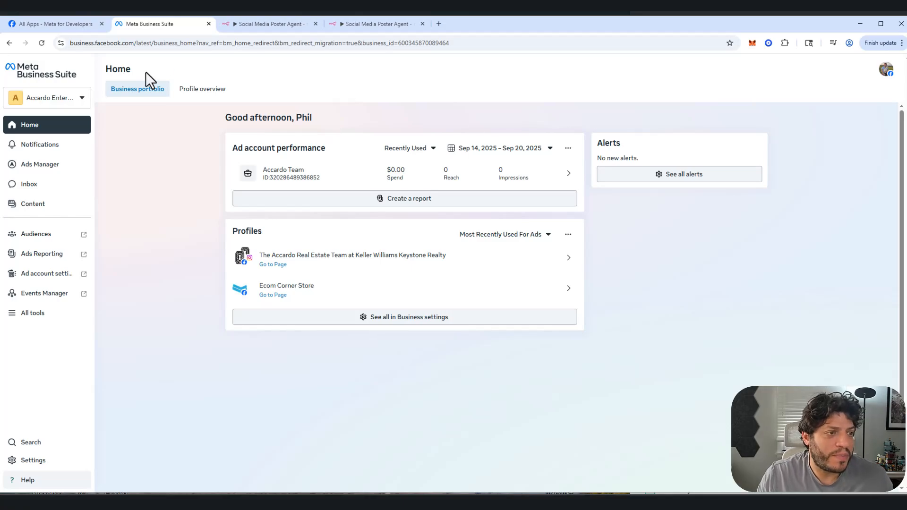
Step: Search the web for "facebook business manager" and open the Meta for Business result
left_click(178, 43)
type("facbook")
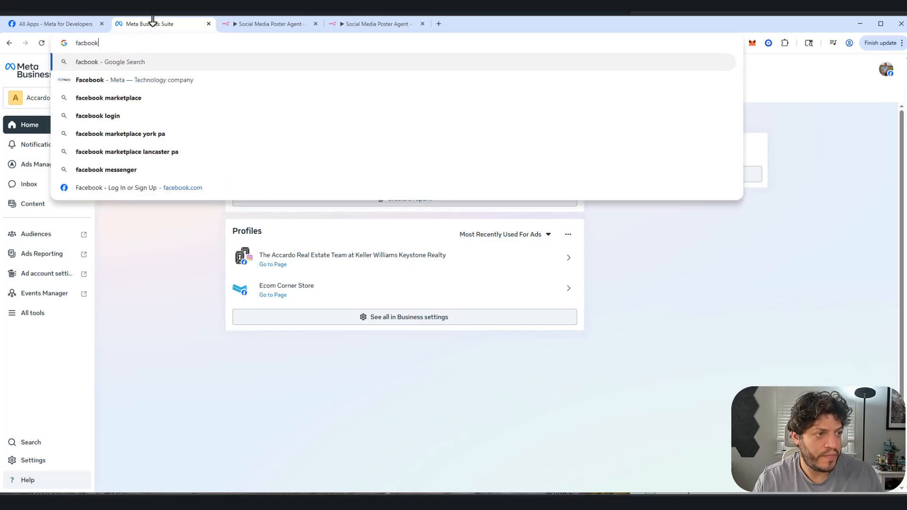
key("BackSpace")
key("BackSpace")
key("BackSpace")
key("BackSpace")
type("ebook busin")
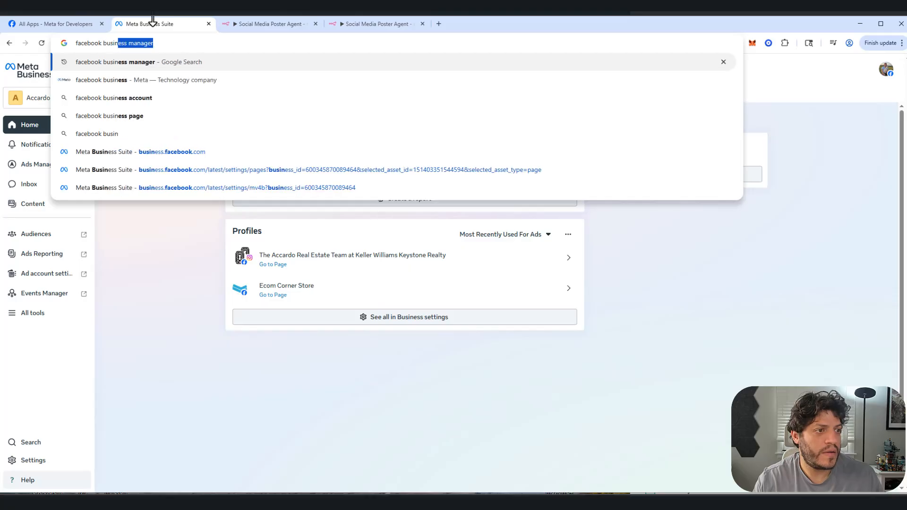
type("e")
key("Return")
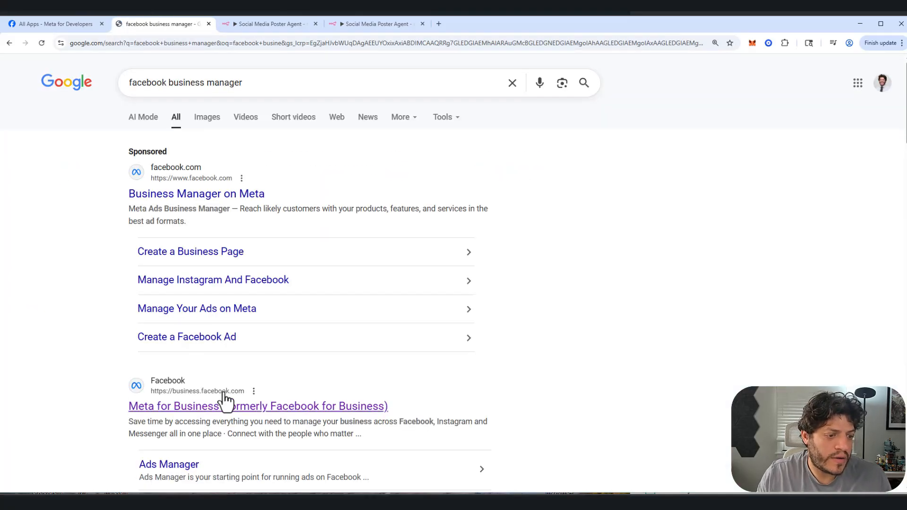
left_click(198, 410)
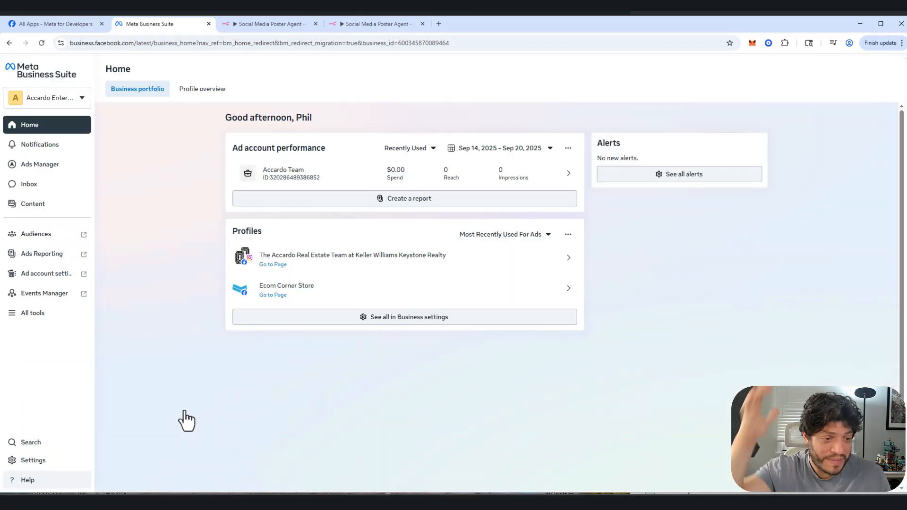
Step: Review the business portfolios, then check the real estate team's Facebook Page and the Instagram account in the portfolio settings
left_click(30, 100)
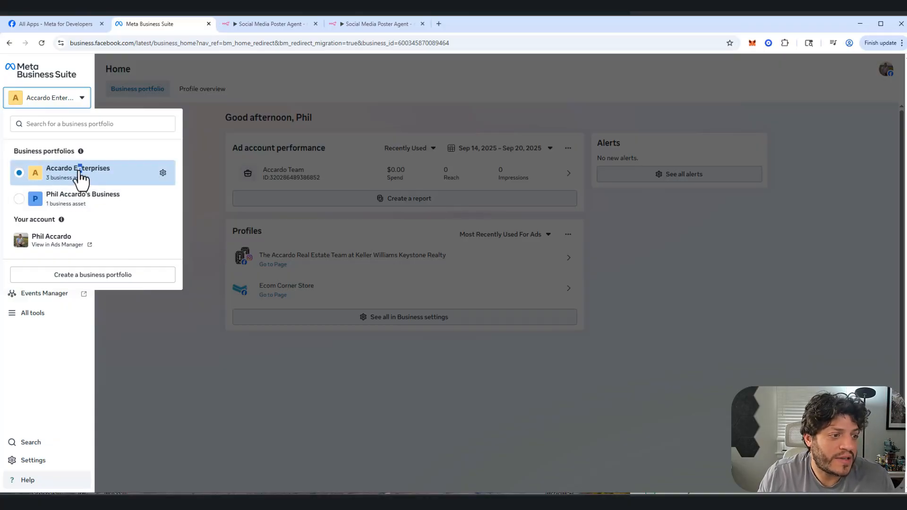
left_click(175, 362)
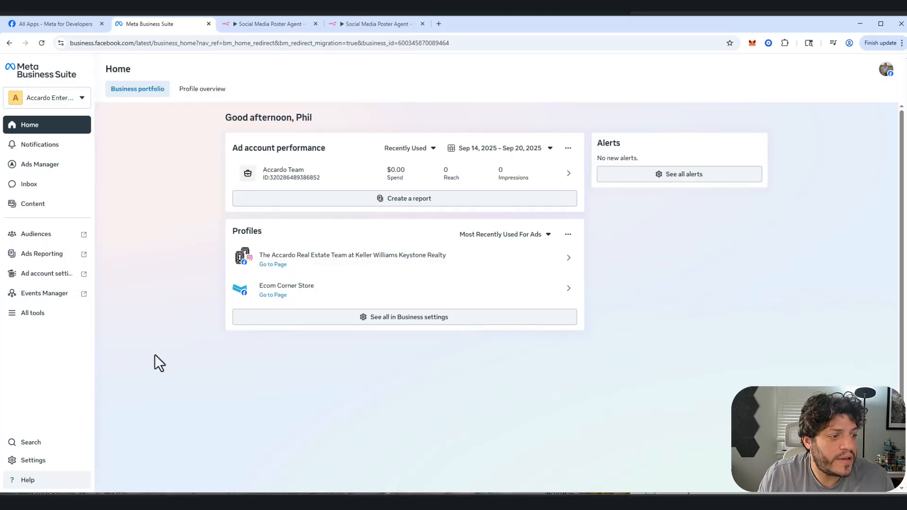
left_click(31, 462)
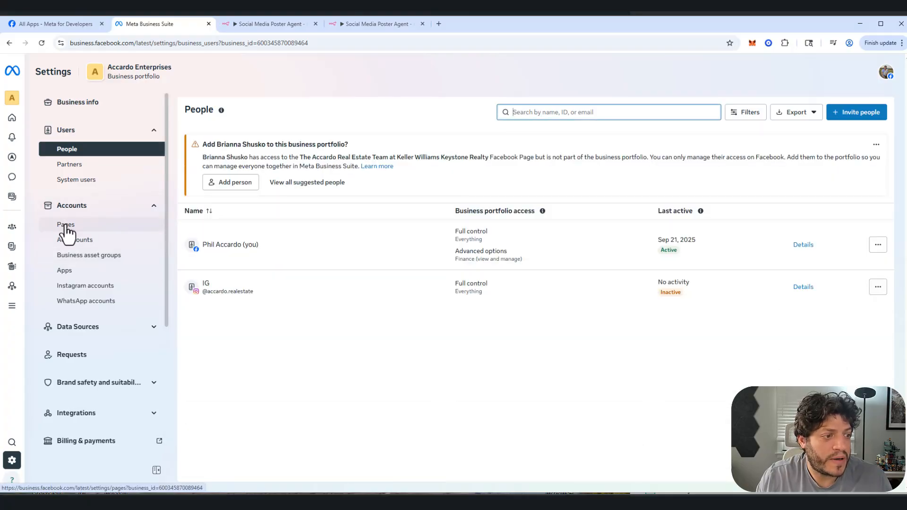
left_click(65, 227)
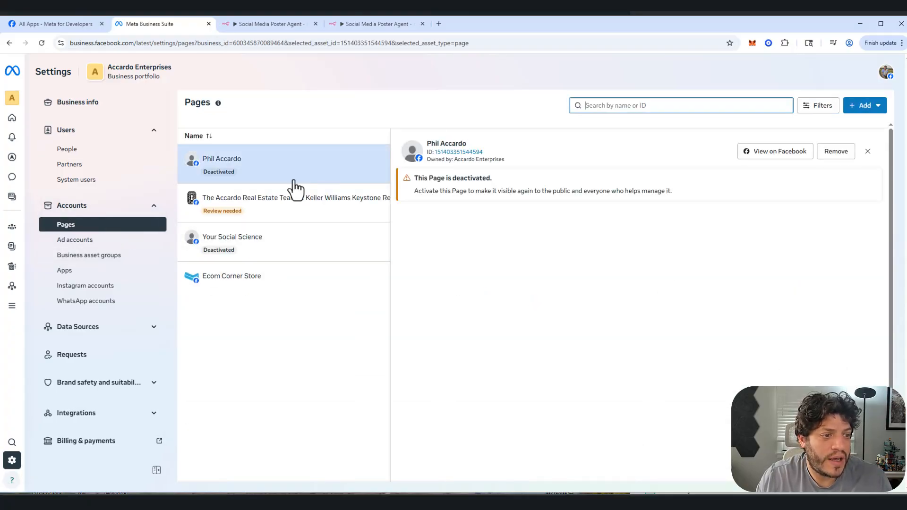
left_click(308, 200)
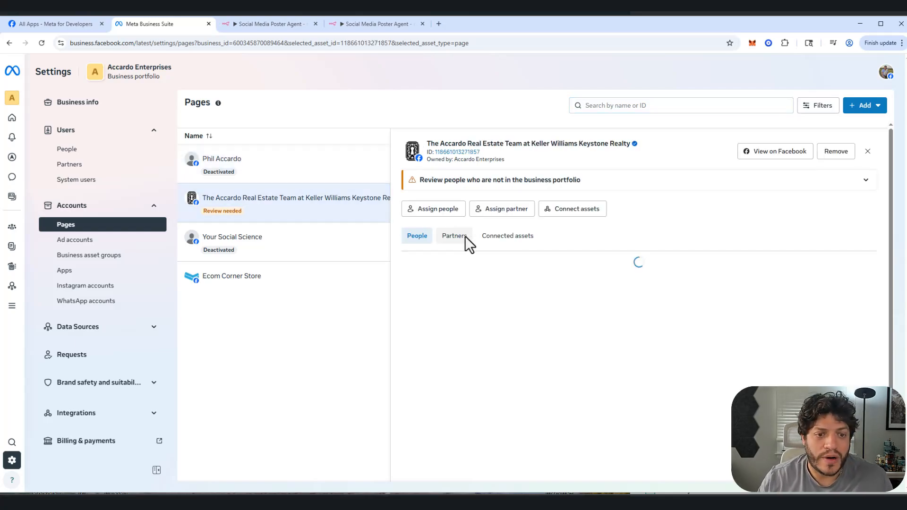
left_click(97, 287)
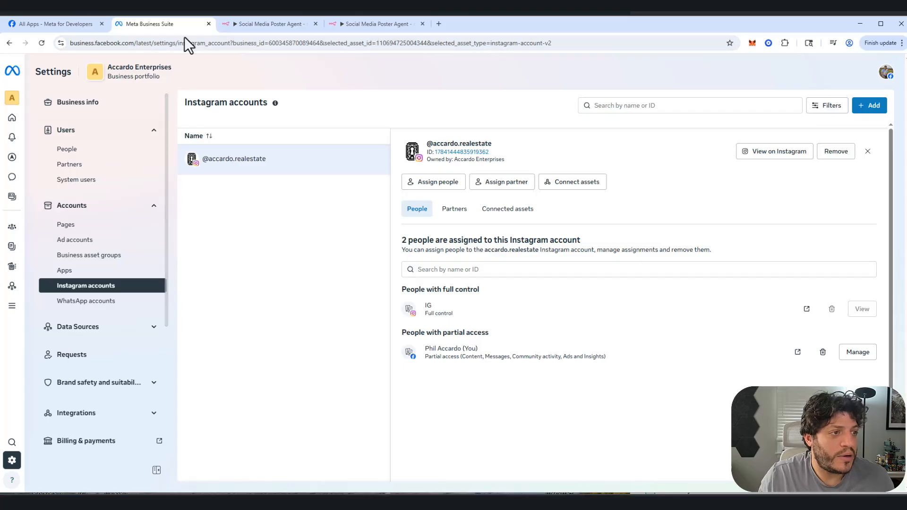
Step: Return to Meta for Developers, go to its home page and reopen the list of admin apps
left_click(57, 25)
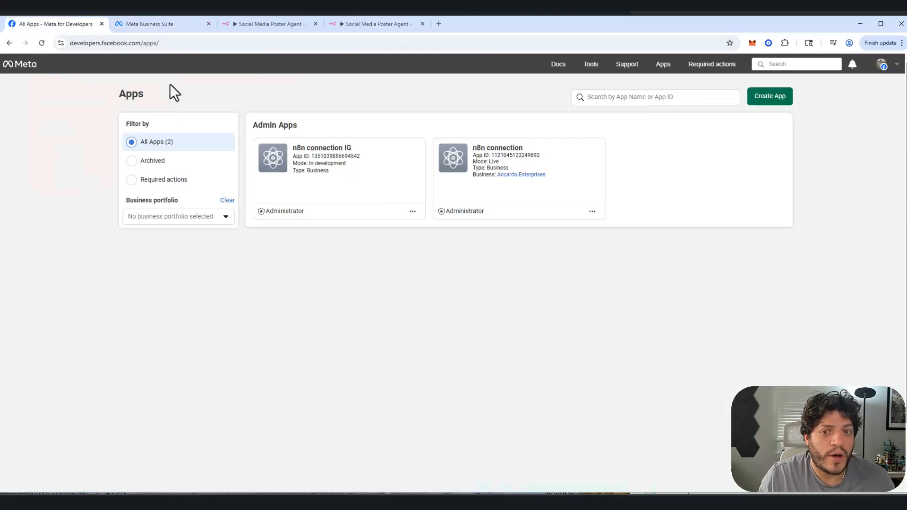
left_click(17, 67)
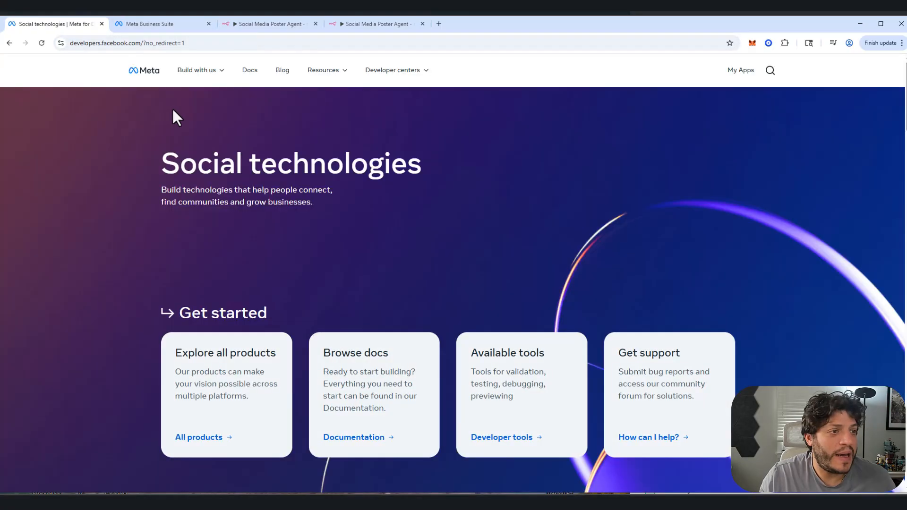
left_click(736, 70)
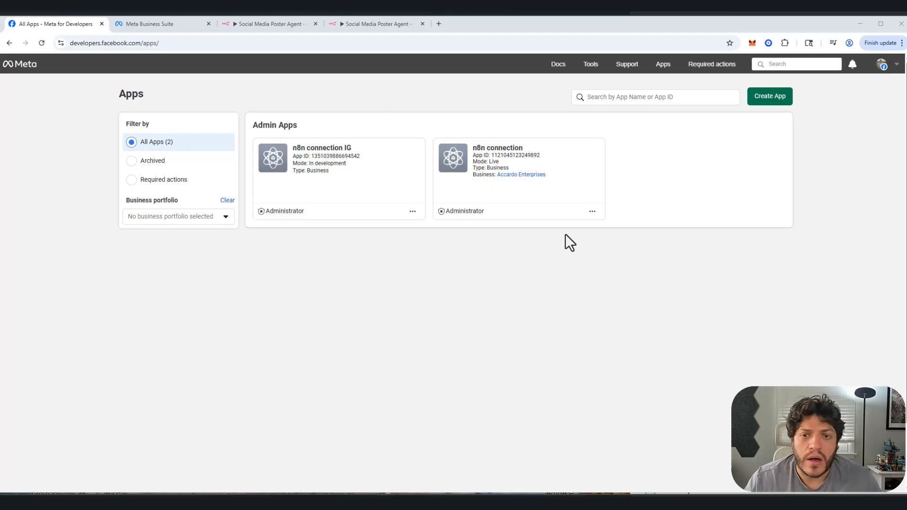
Step: Start creating a new app named "demo n8n", keep the prefilled contact email and proceed to the use cases
left_click(758, 97)
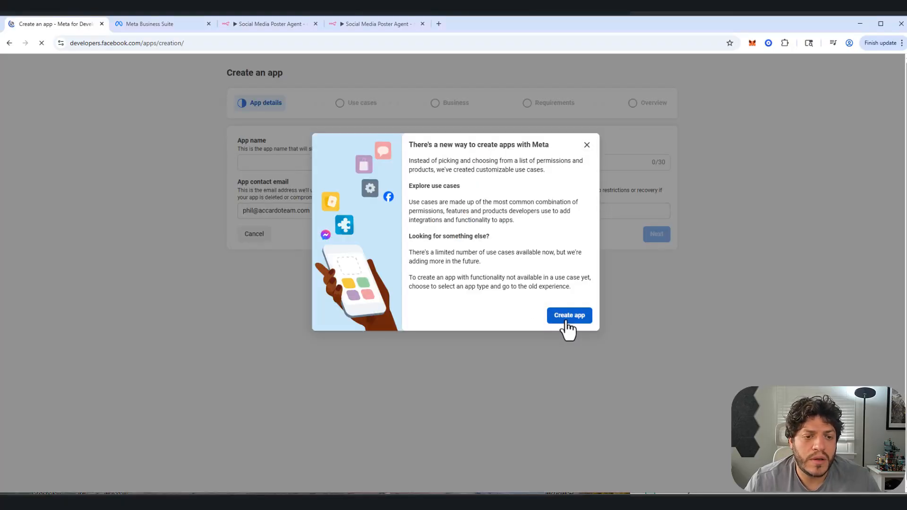
left_click(573, 312)
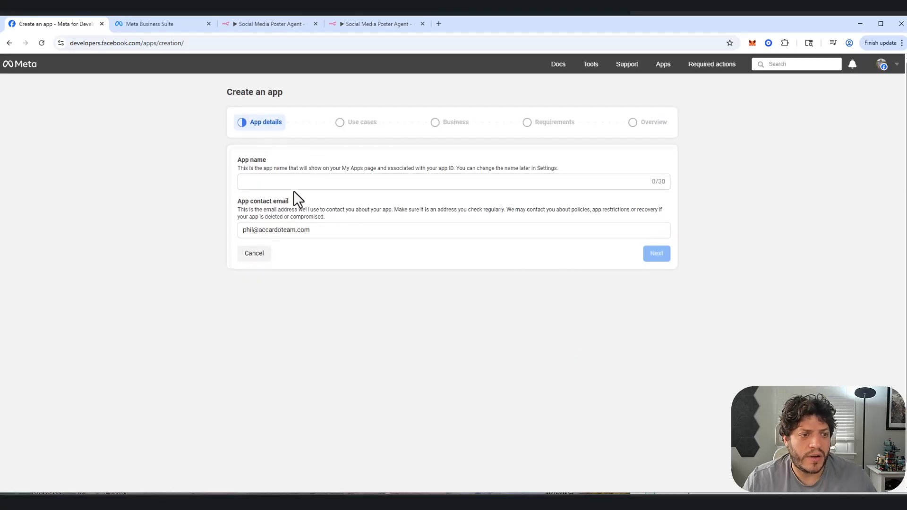
left_click(290, 185)
type("demo n")
key("BackSpace")
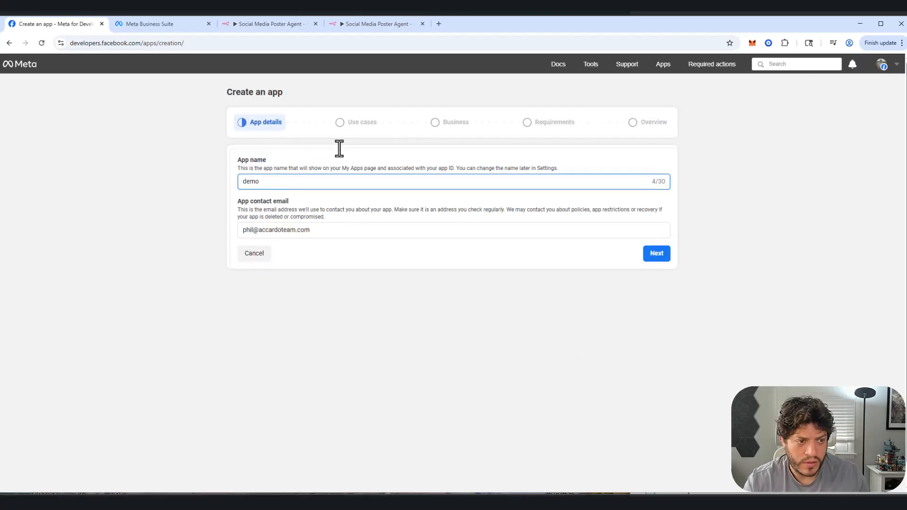
type("n8n")
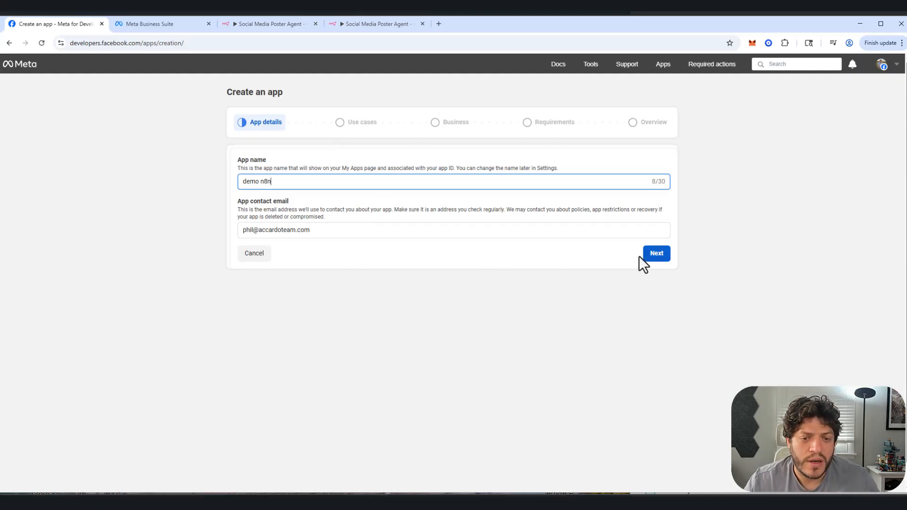
left_click(661, 256)
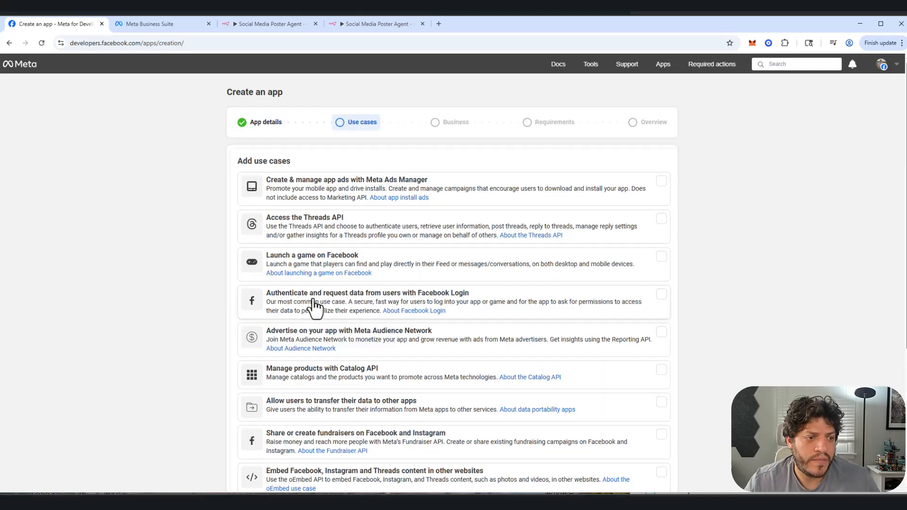
Step: Select Other as the app's use case, choose Business as the app type and proceed to the details
scroll(309, 203, "down", 4)
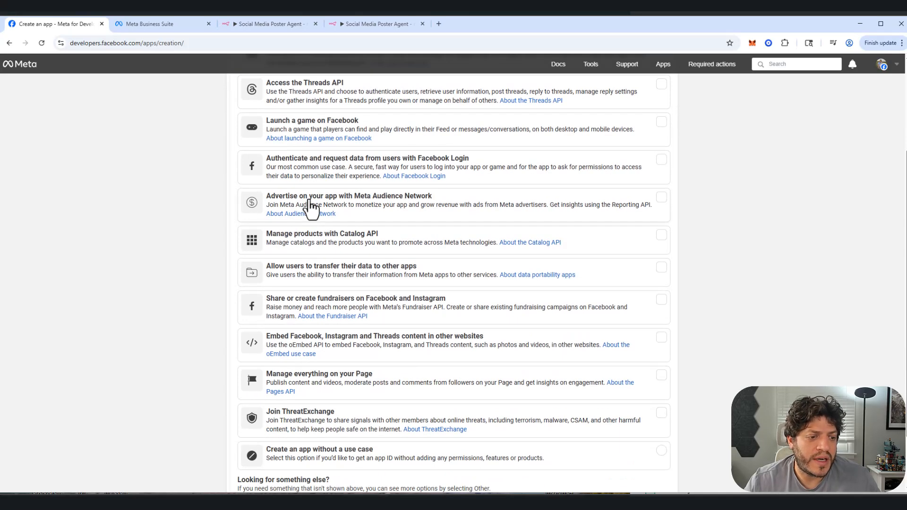
scroll(289, 283, "up", 3)
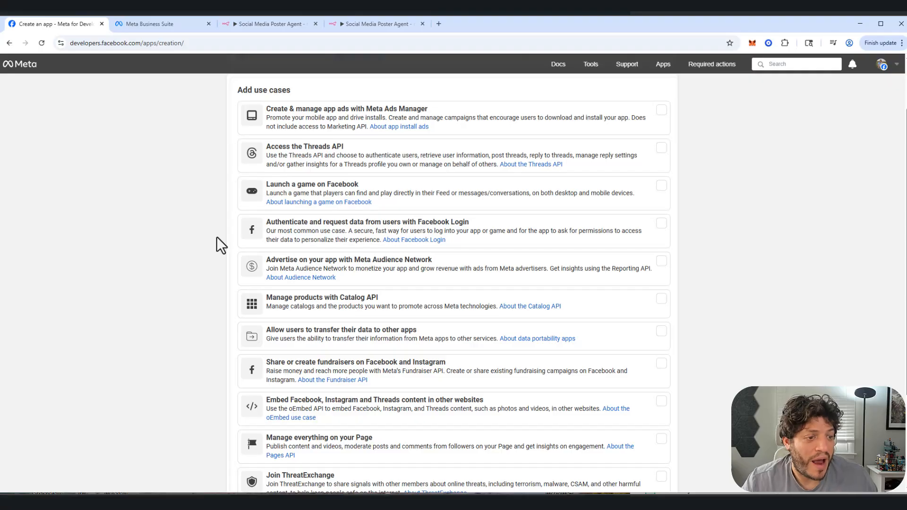
scroll(216, 236, "down", 3)
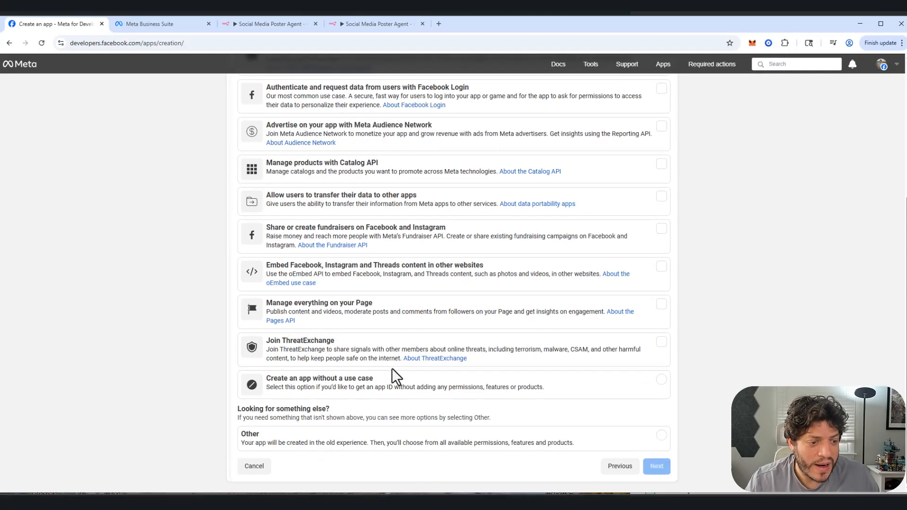
left_click(298, 440)
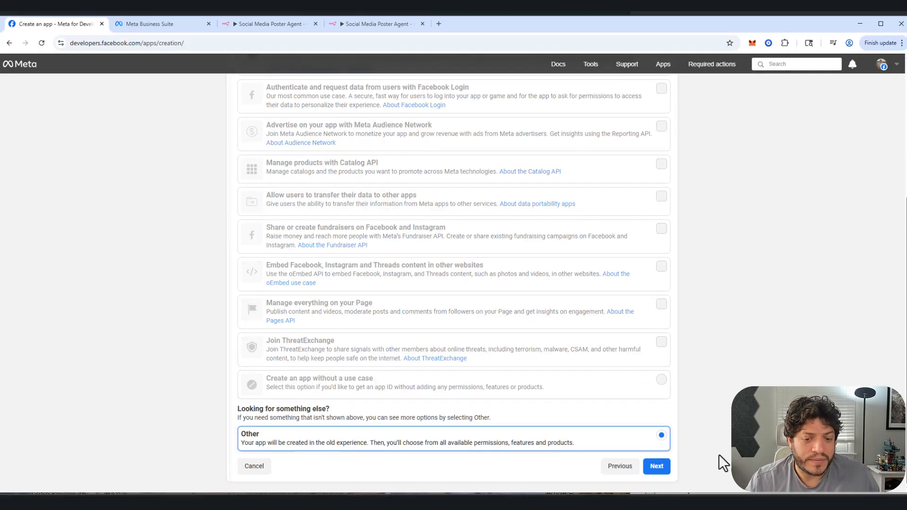
left_click(658, 468)
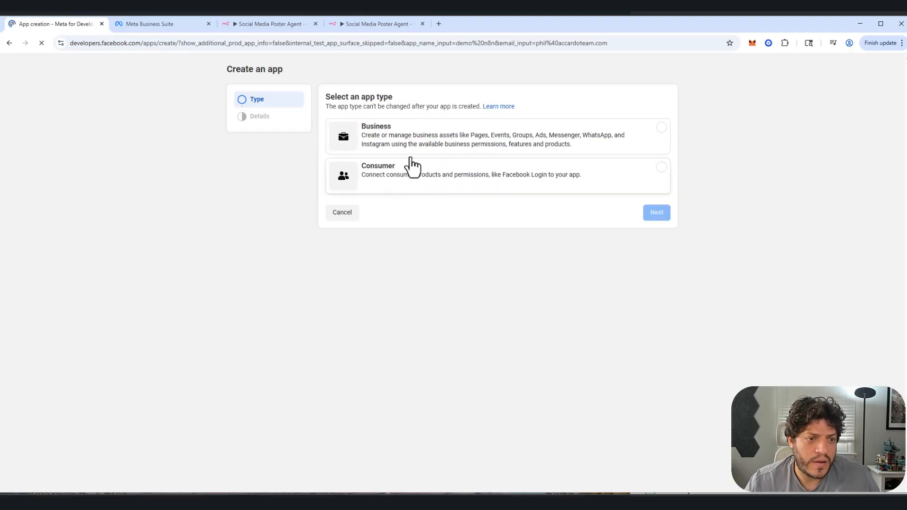
left_click(431, 147)
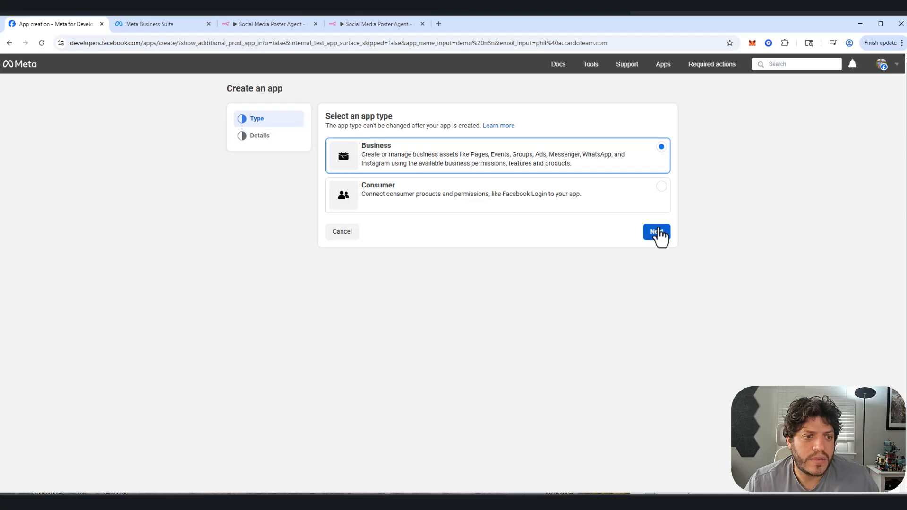
left_click(658, 233)
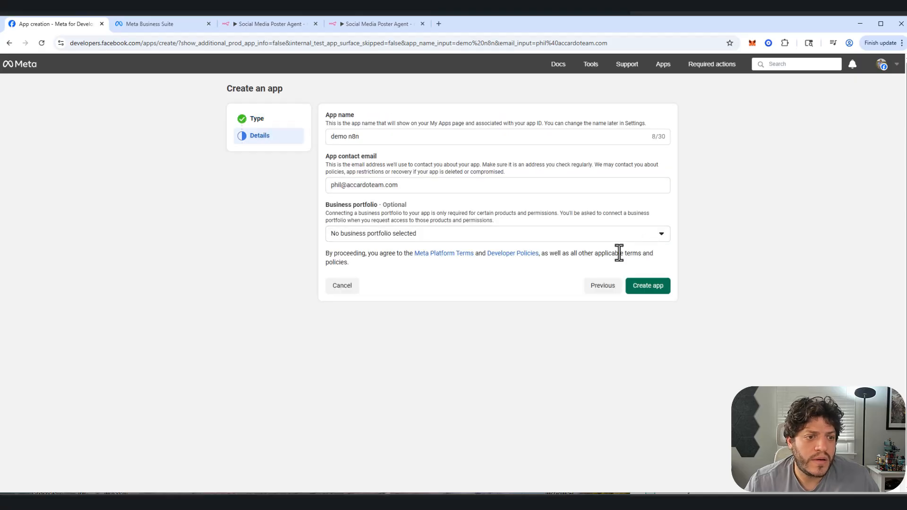
Step: Connect the Accardo Enterprises business portfolio, create the app by re-entering the account password, and decline saving the password in the browser
left_click(452, 240)
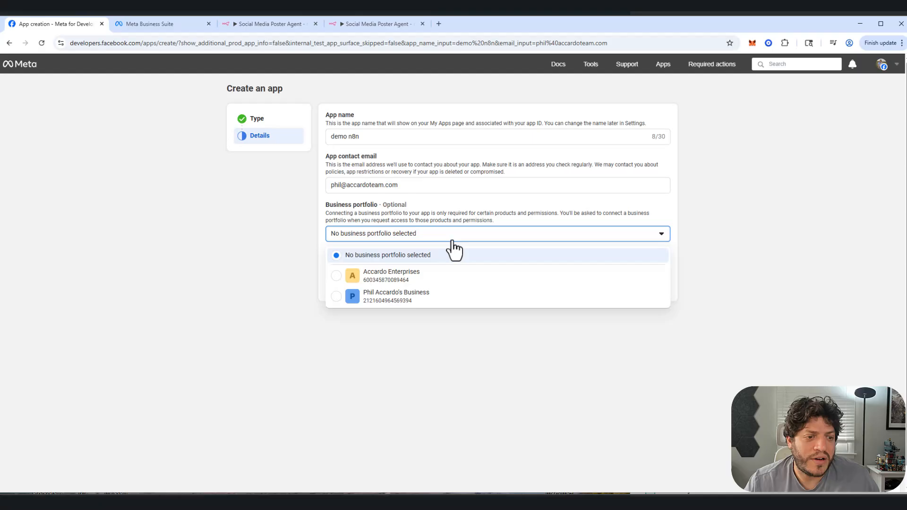
left_click(366, 279)
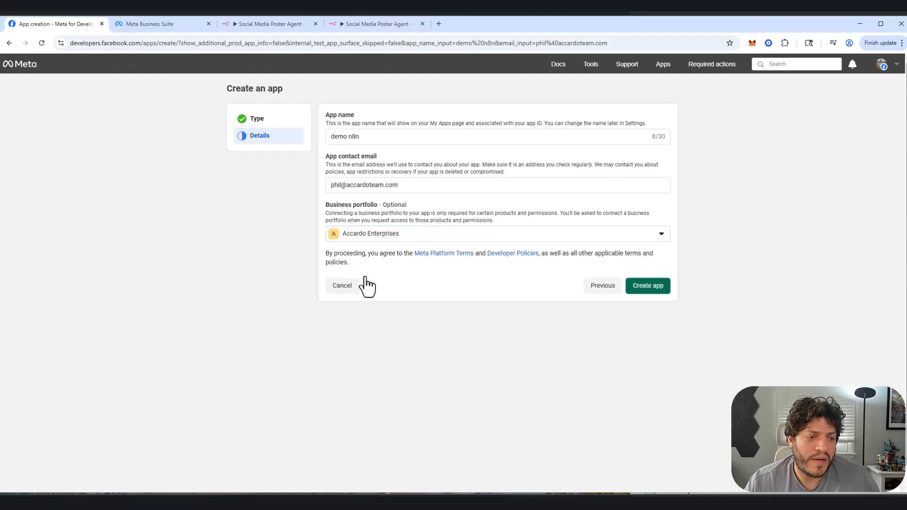
left_click(642, 287)
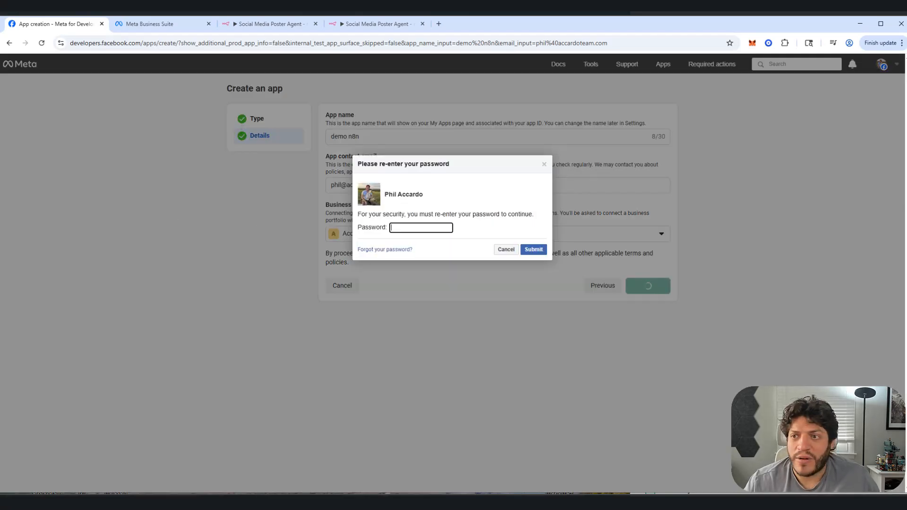
left_click(897, 20)
left_click_drag(897, 20, 906, 20)
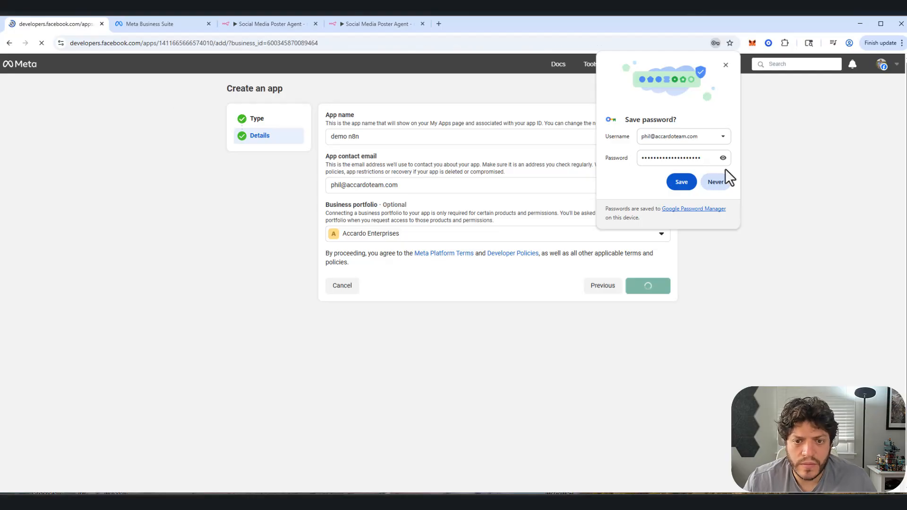
left_click(714, 185)
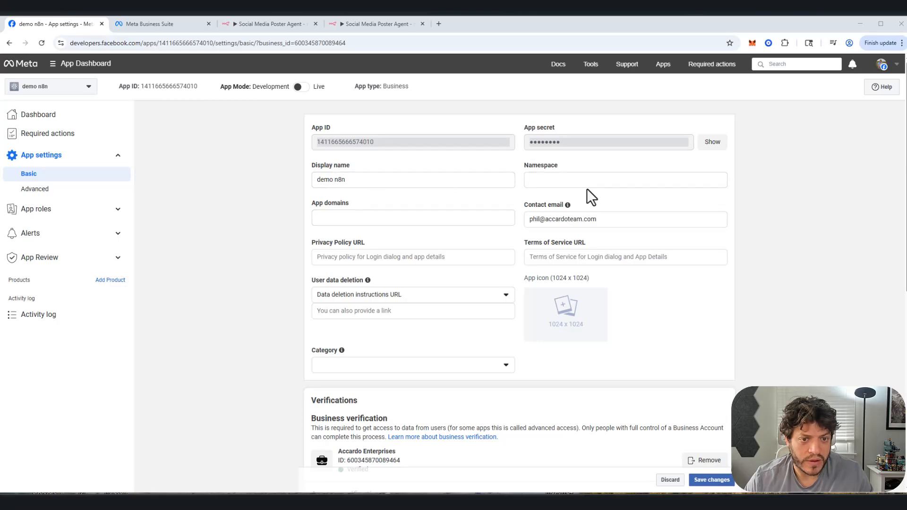
left_click(452, 219)
left_click(395, 257)
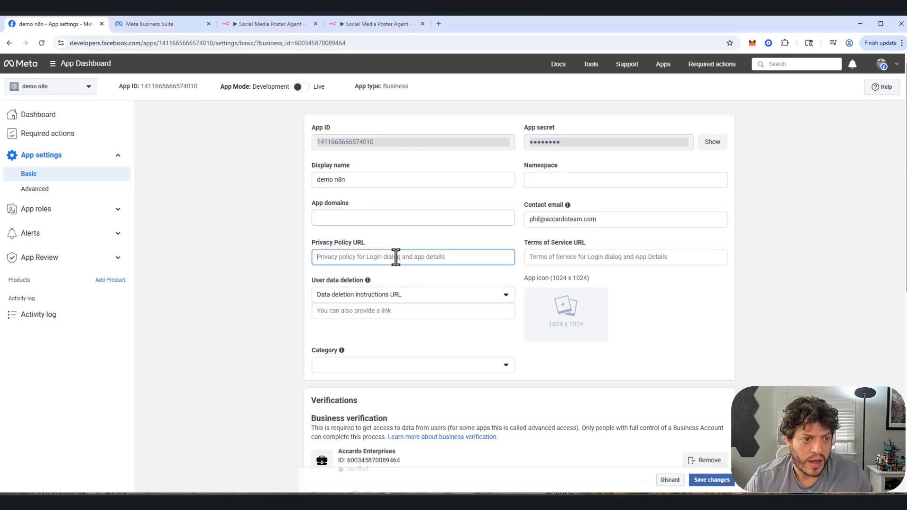
type("https://www.yorkhomefinder.com/rg-privacy/")
left_click(378, 297)
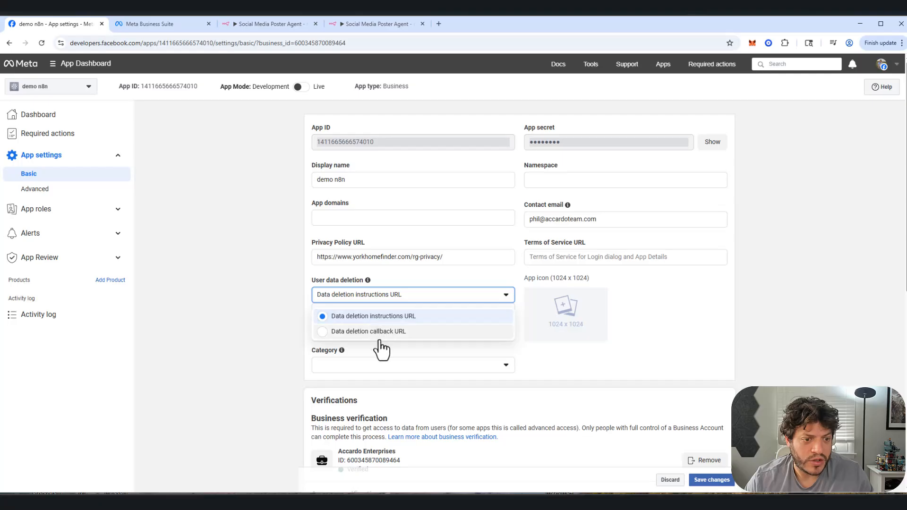
left_click(708, 314)
left_click(453, 310)
type("https://www.yorkhomefinder.com/rg-privacy/")
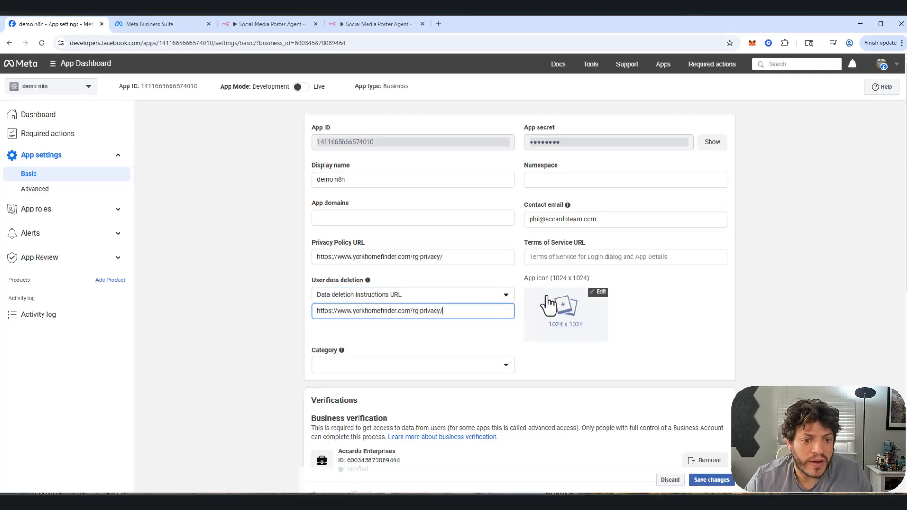
left_click(566, 259)
type("https://www.yorkhomefinder.com/rg-privacy/")
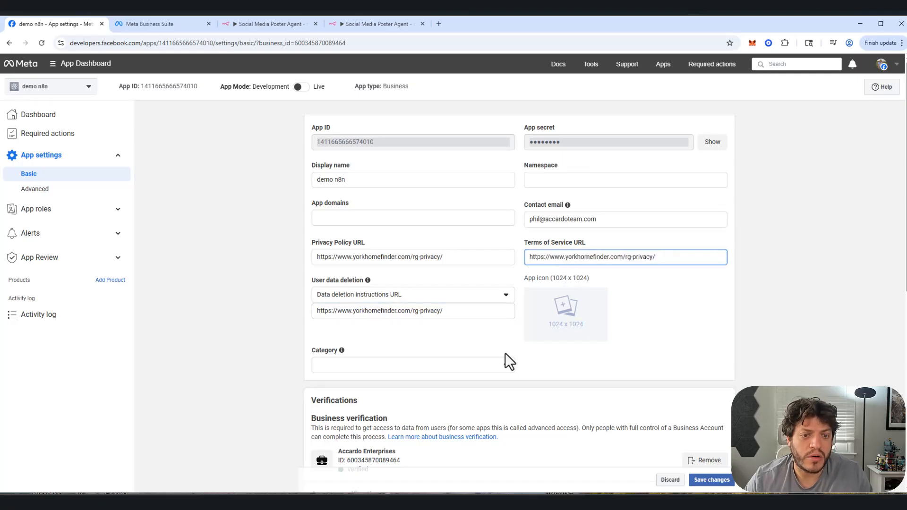
Step: Set the app's category to Business and pages and save the basic settings
left_click(350, 366)
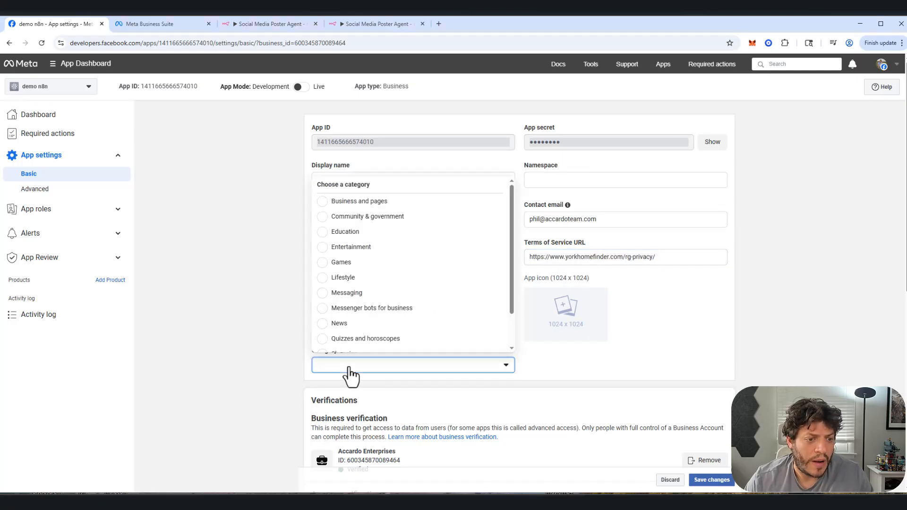
left_click(366, 203)
scroll(697, 336, "down", 3)
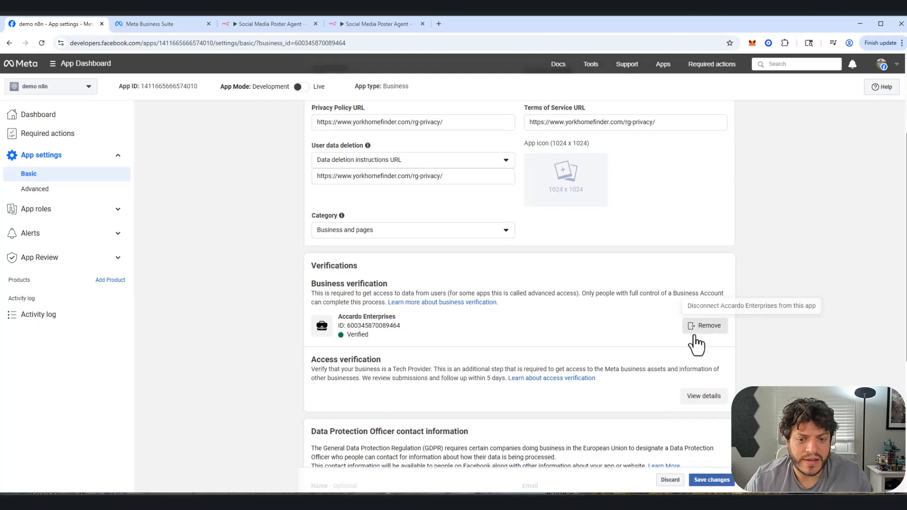
scroll(682, 359, "down", 3)
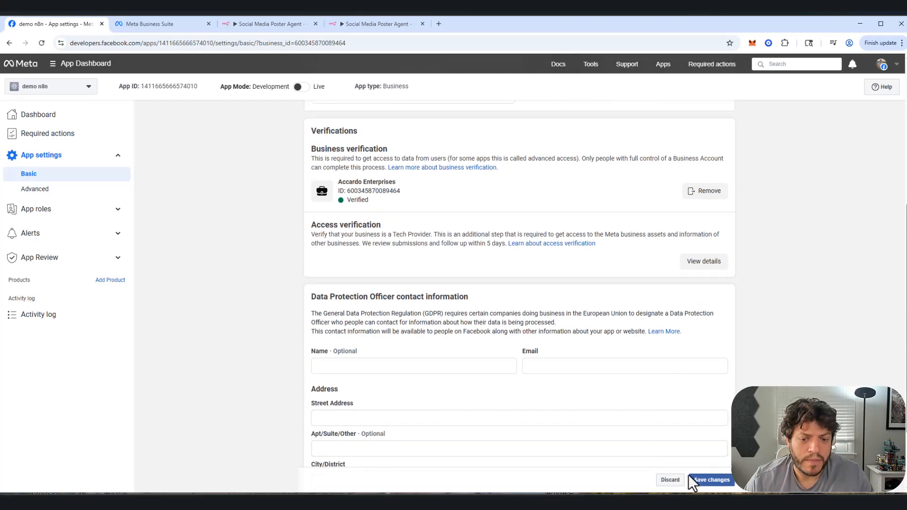
left_click(704, 480)
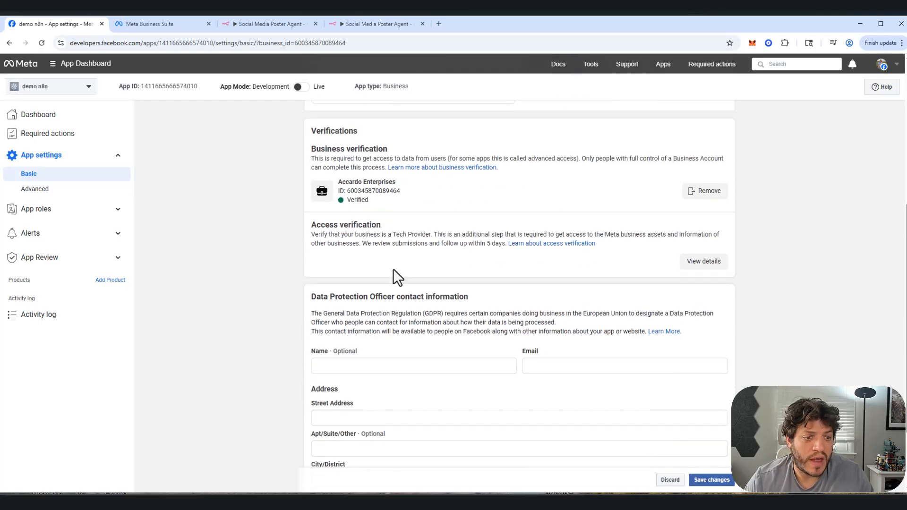
Step: Check the app's business verification status and read the linked help article on verifying a business on Meta
scroll(387, 255, "up", 1)
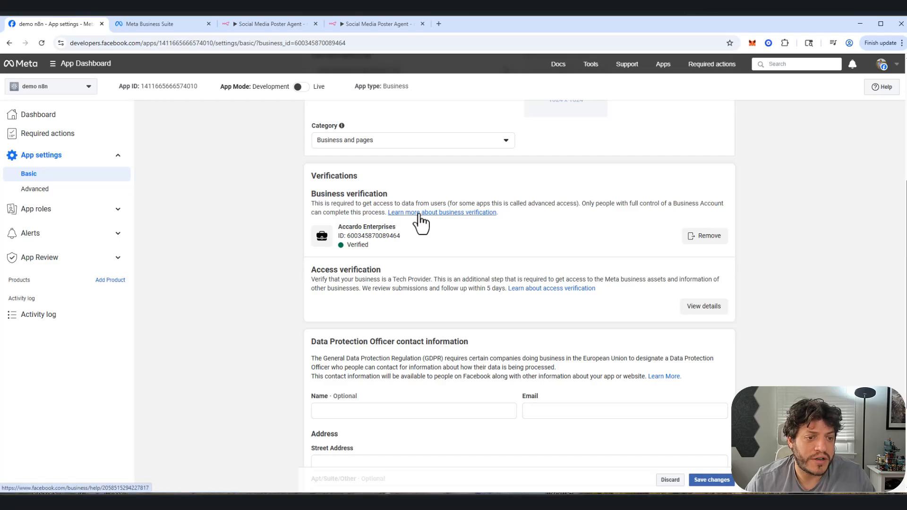
mouse_move(368, 247)
left_click_drag(368, 246, 332, 242)
left_click(327, 236)
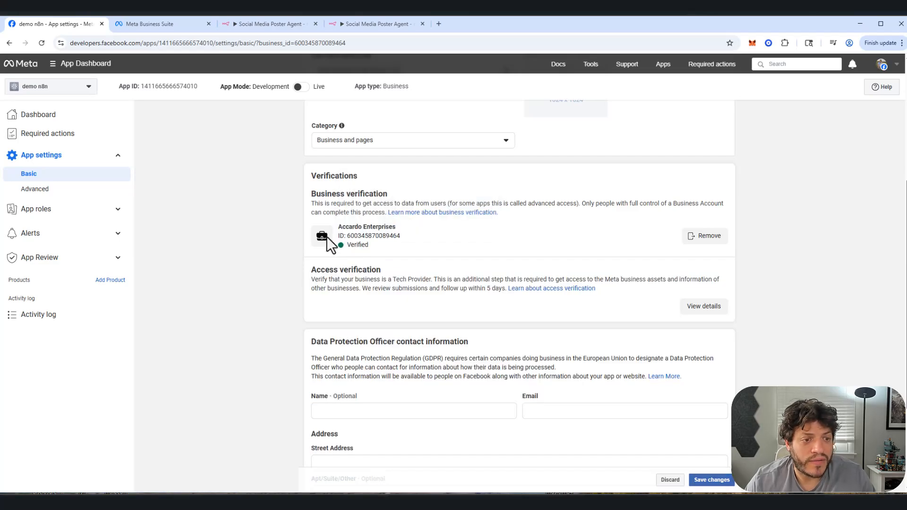
right_click(444, 217)
left_click(450, 226)
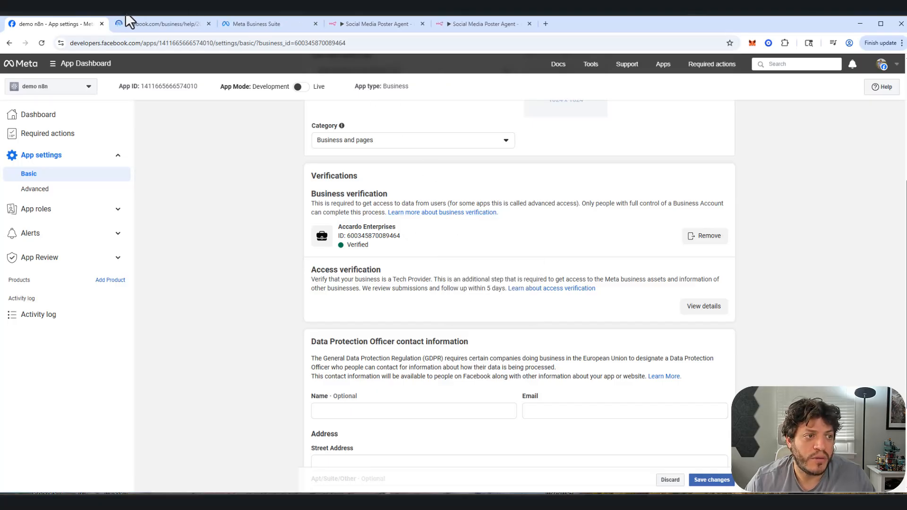
left_click(147, 26)
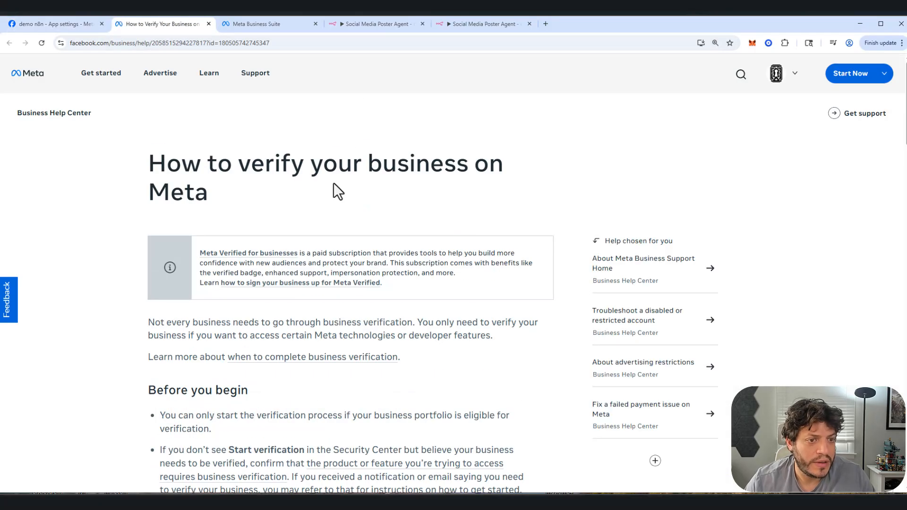
scroll(326, 204, "down", 5)
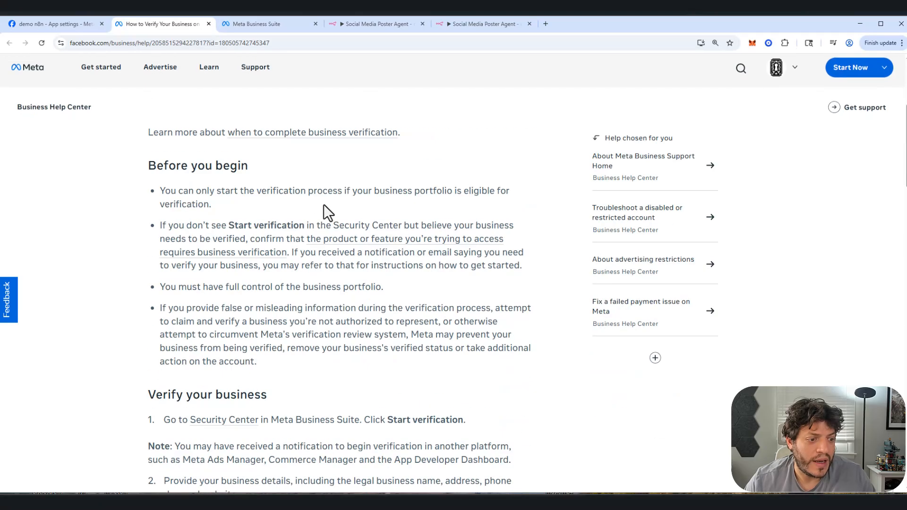
scroll(324, 197, "down", 2)
scroll(324, 197, "down", 6)
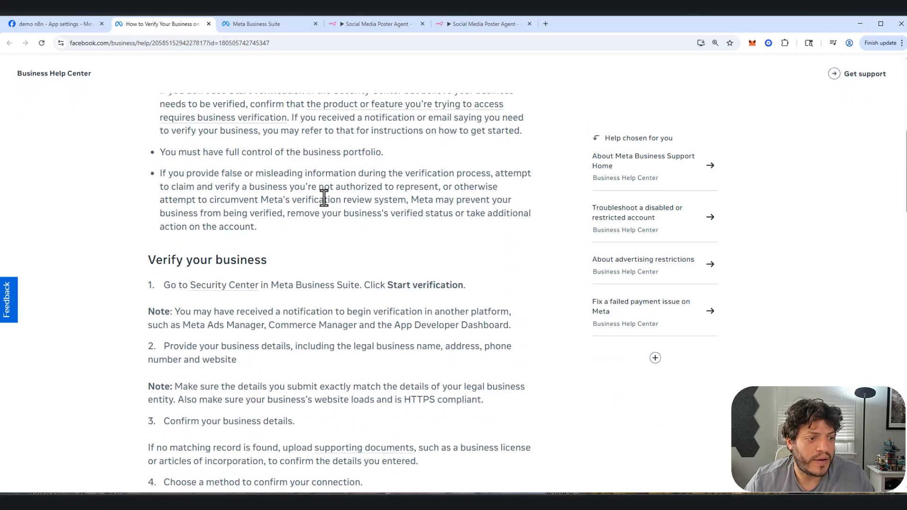
scroll(324, 197, "down", 7)
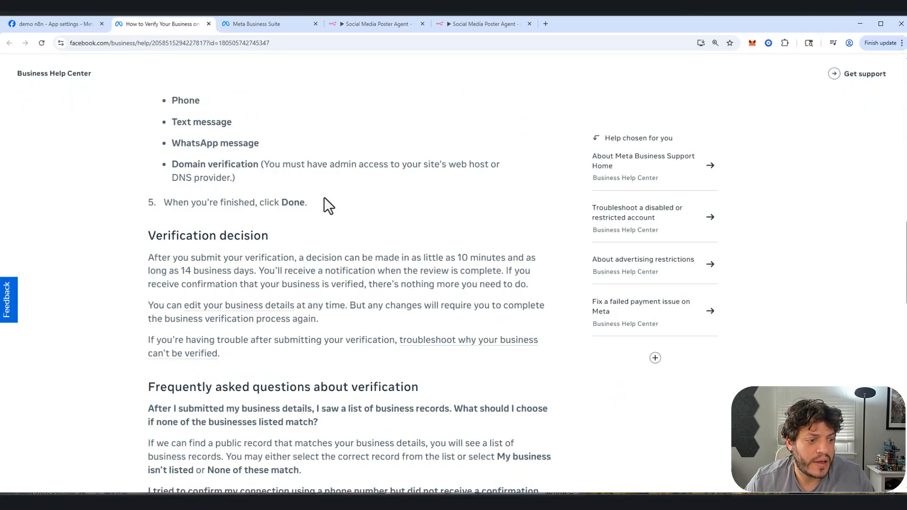
Step: Return to the app's basic settings, save the changes and switch the app from Development to Live mode
left_click(30, 25)
scroll(532, 352, "down", 1)
scroll(532, 352, "down", 2)
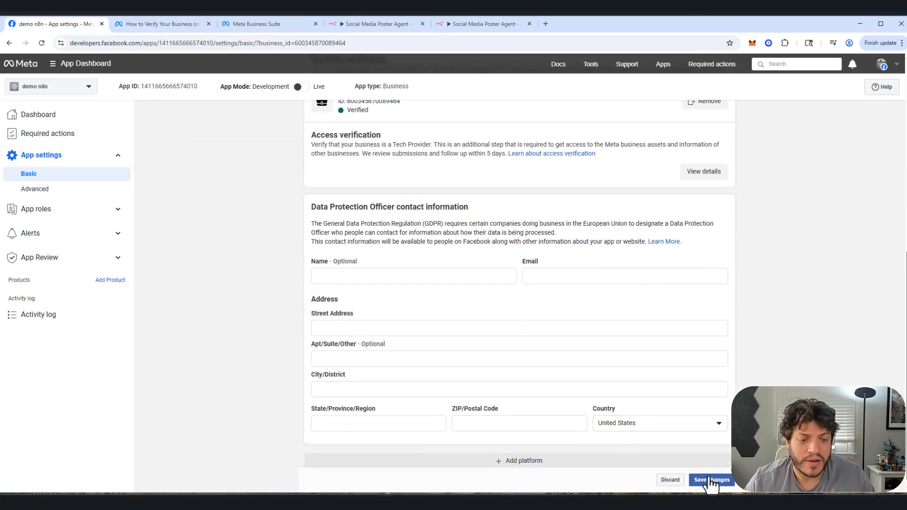
left_click(710, 480)
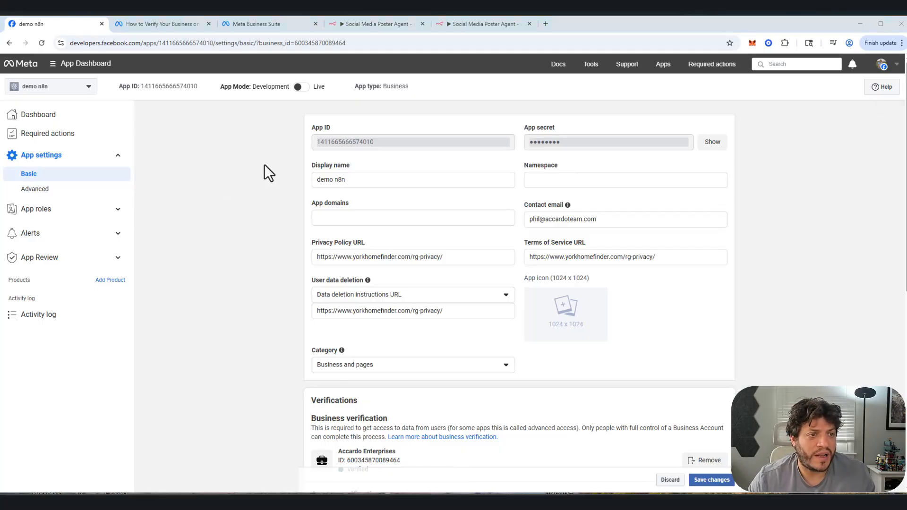
left_click(308, 91)
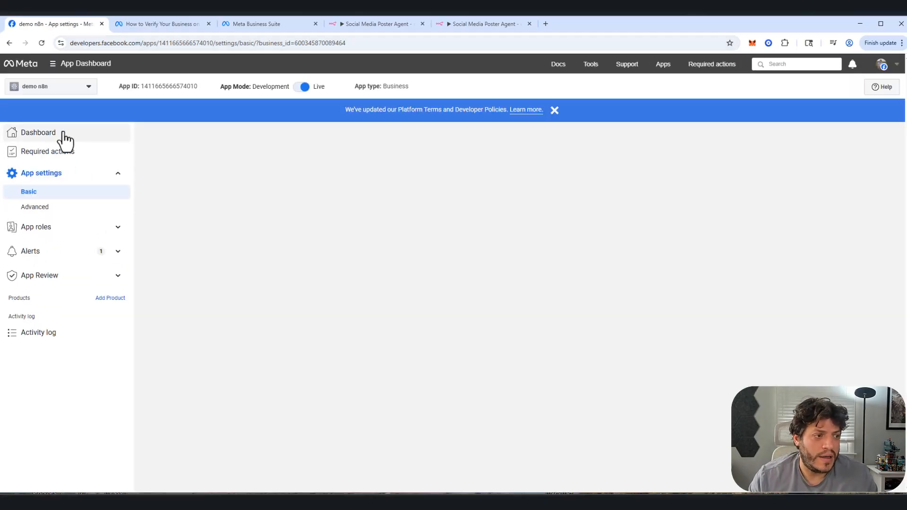
Step: Add the Webhooks product to the app from its dashboard
left_click(44, 134)
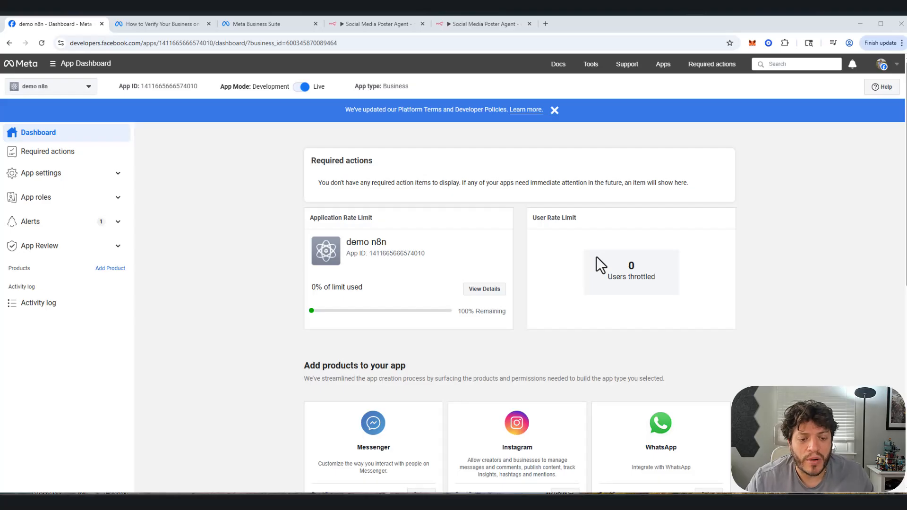
scroll(596, 256, "down", 8)
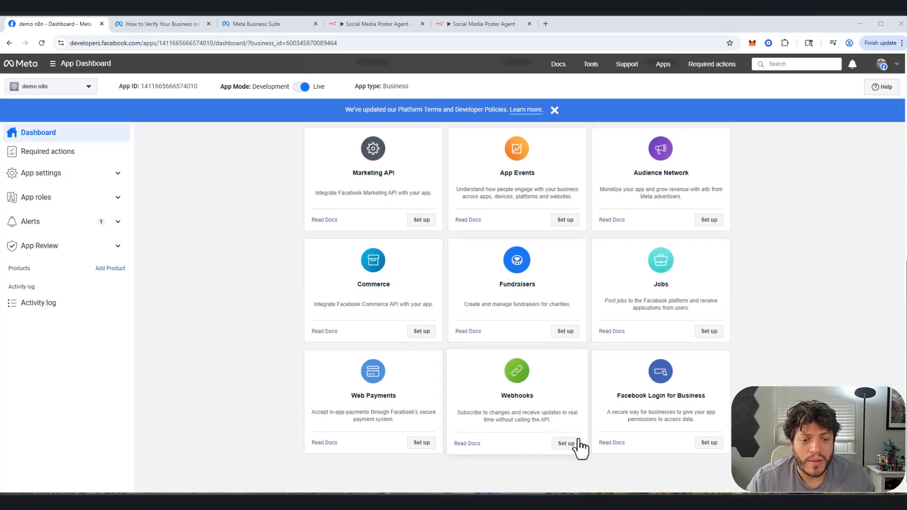
left_click(566, 445)
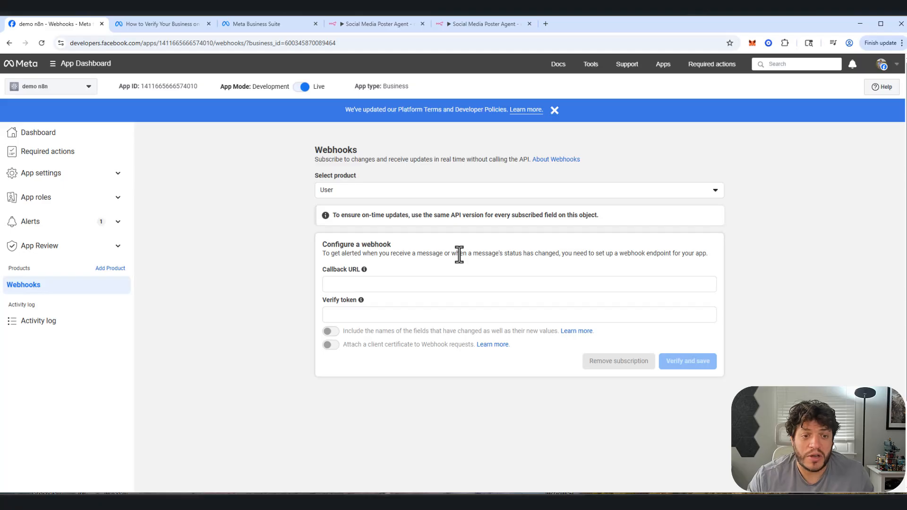
Step: Add the Instagram product to the app from its dashboard
left_click(56, 133)
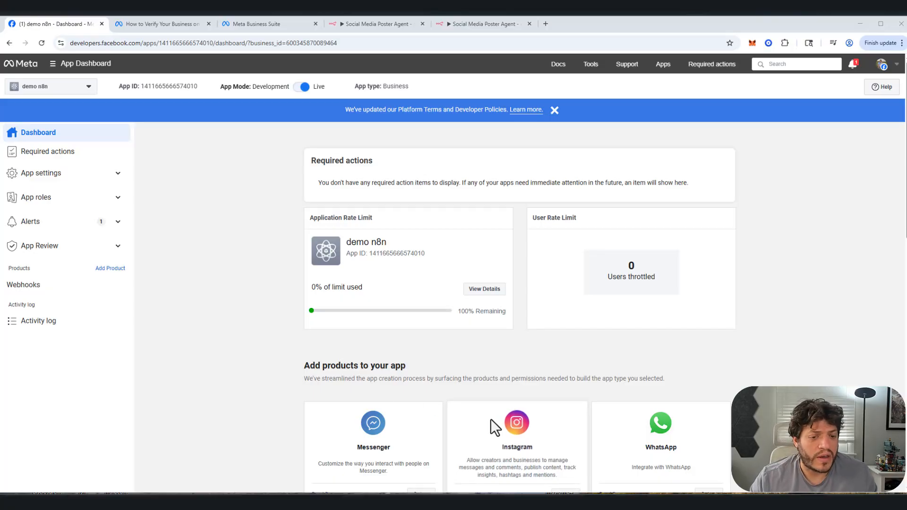
scroll(527, 325, "down", 2)
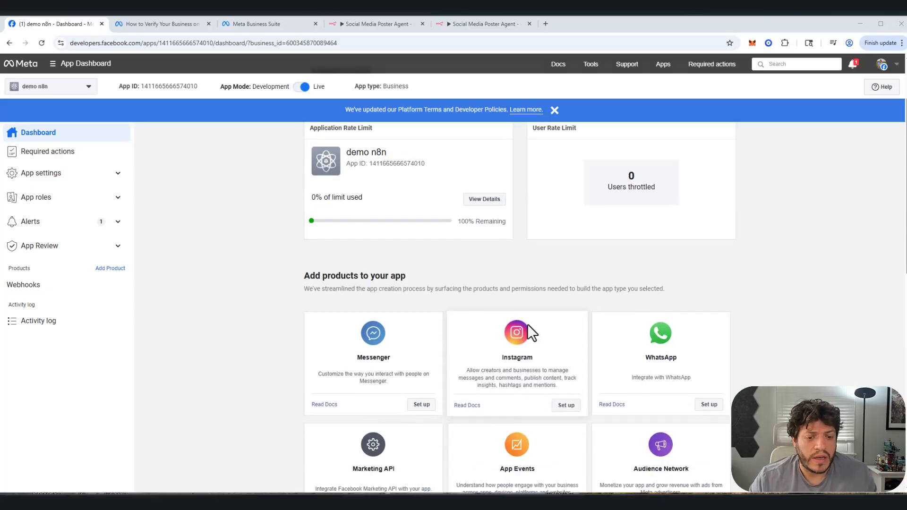
left_click(566, 404)
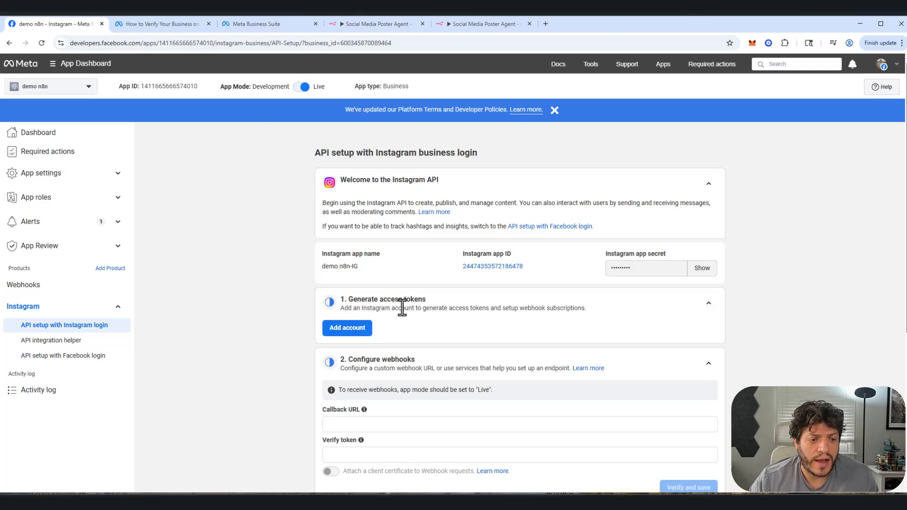
Step: Add an Instagram account for access tokens, logging in with its username and account password and declining to save the login info
scroll(401, 308, "down", 1)
left_click(362, 290)
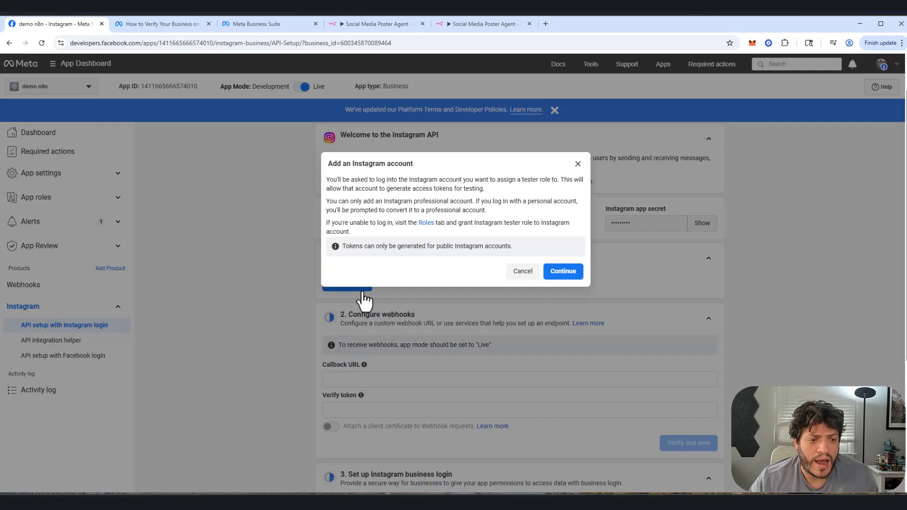
left_click(577, 272)
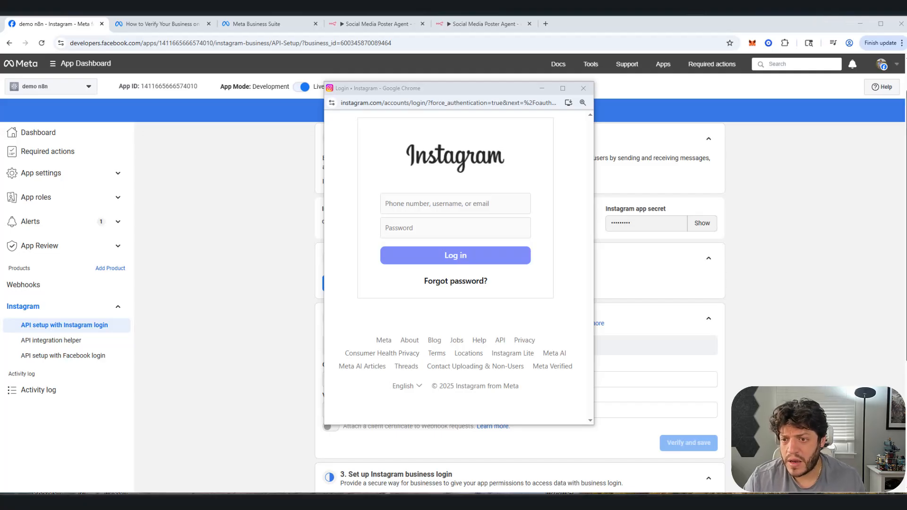
left_click(452, 201)
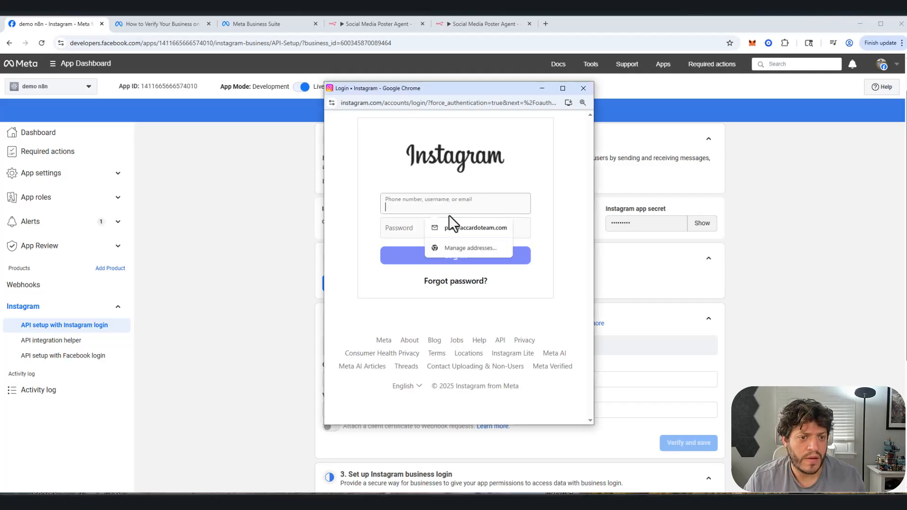
left_click(468, 225)
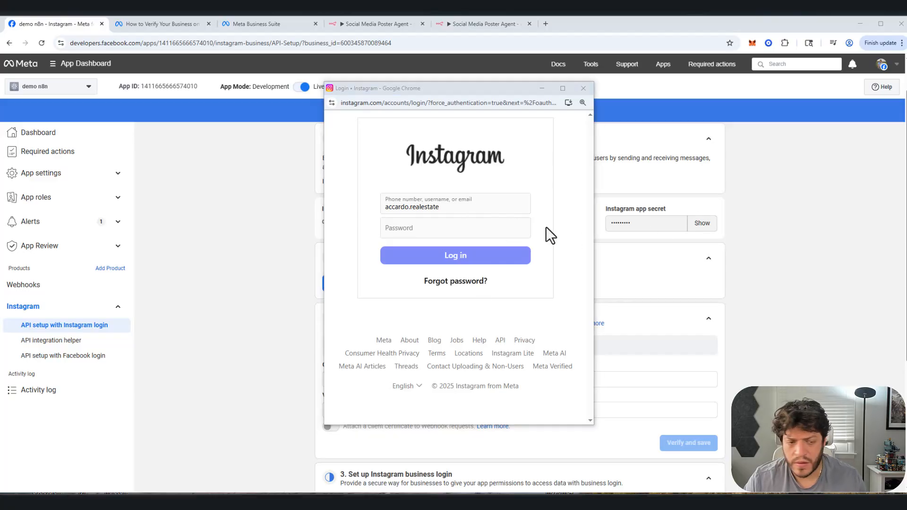
left_click(523, 231)
key("ctrl+v")
left_click(441, 258)
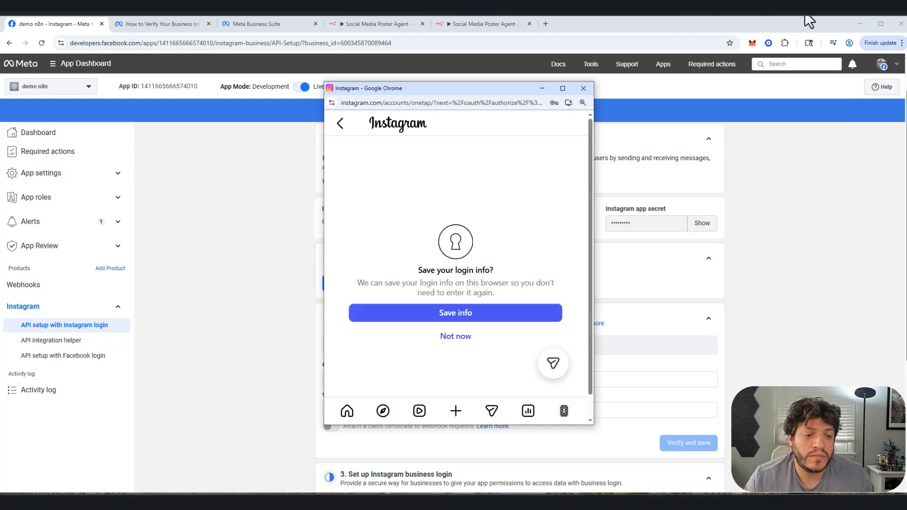
left_click(457, 336)
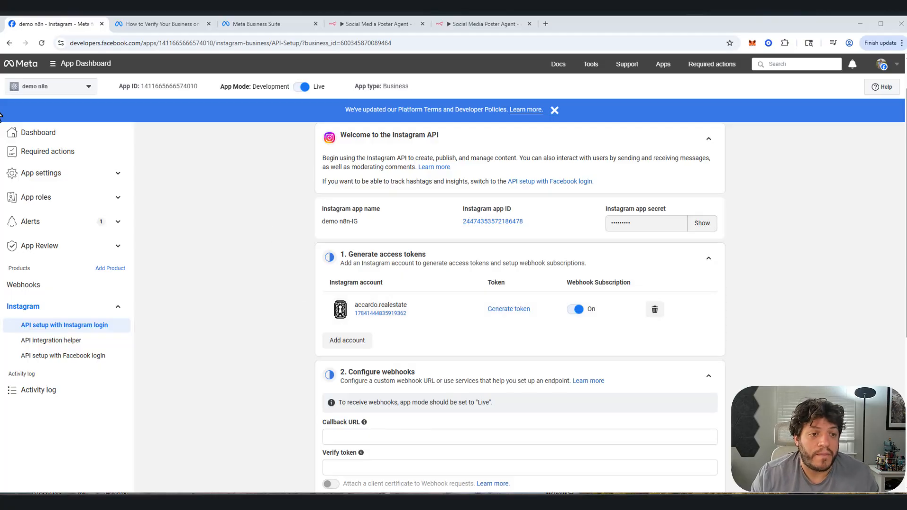
left_click(47, 137)
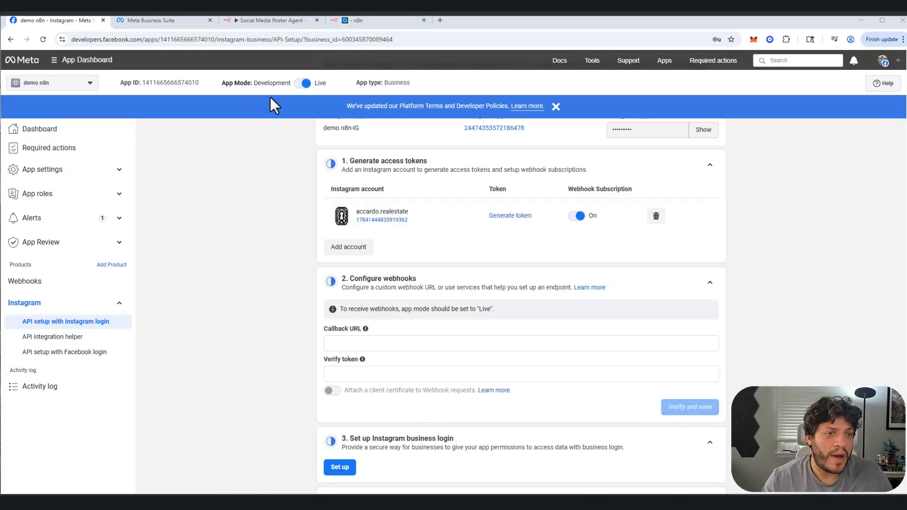
Step: Switch to n8n and add a Webhook trigger as the first step of the empty workflow
left_click(380, 20)
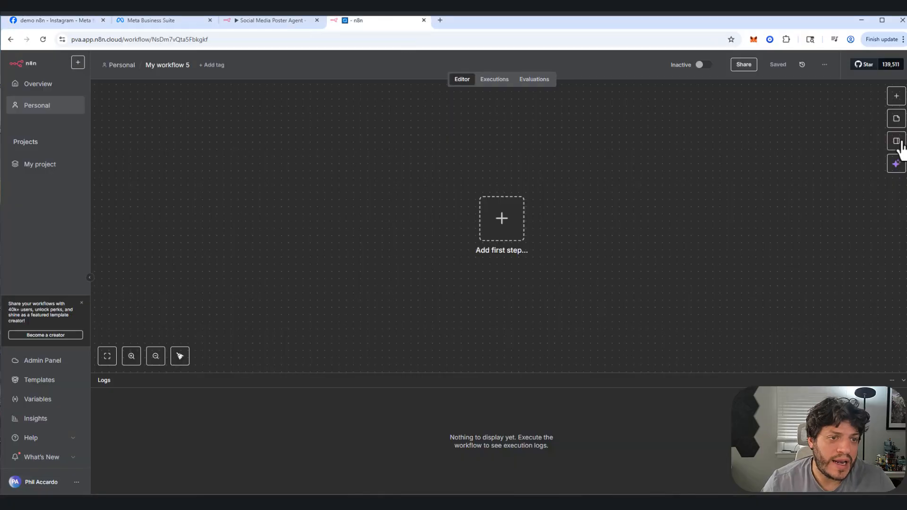
left_click(512, 233)
type("web")
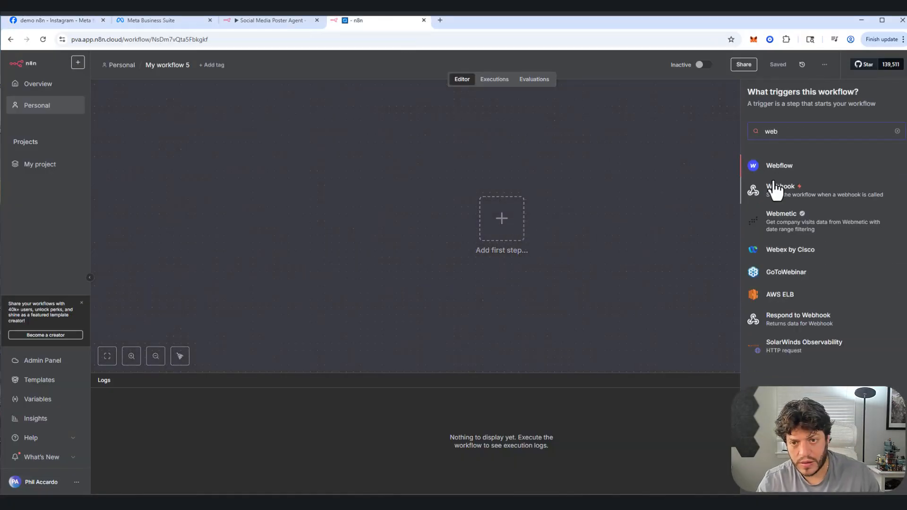
left_click(774, 192)
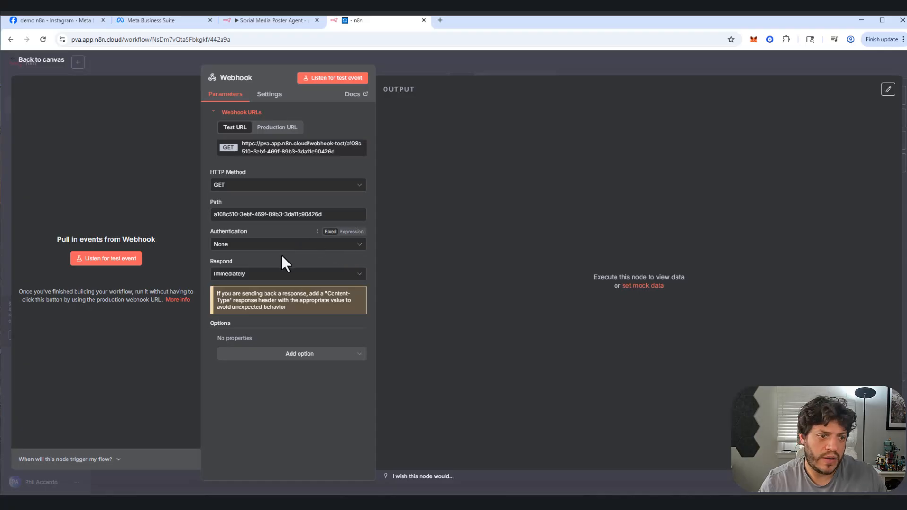
Step: Set the Webhook node's path to testn8n
triple_click(306, 214)
type("tes")
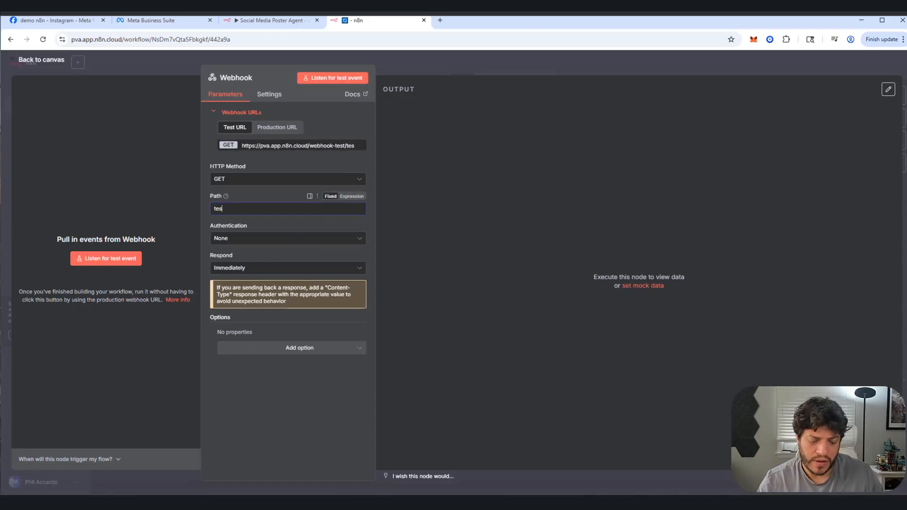
type("tb8")
key("BackSpace")
key("BackSpace")
type("n")
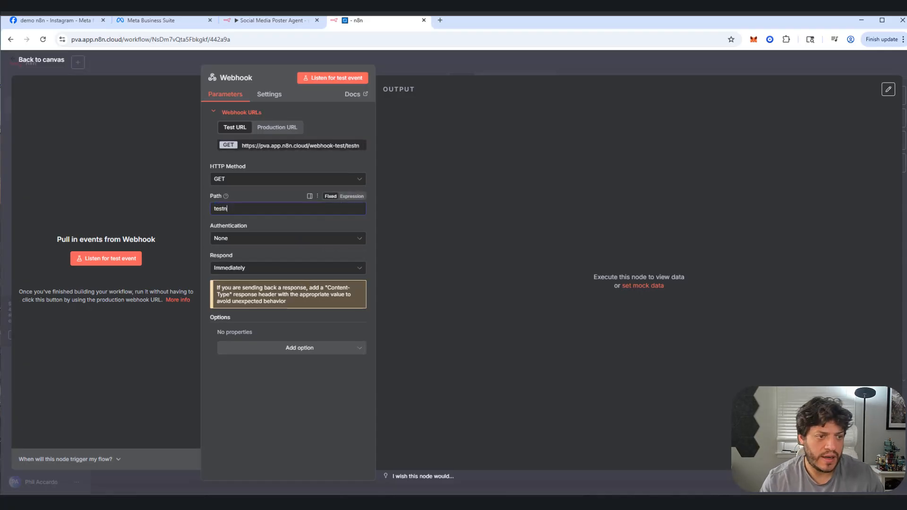
type("8n")
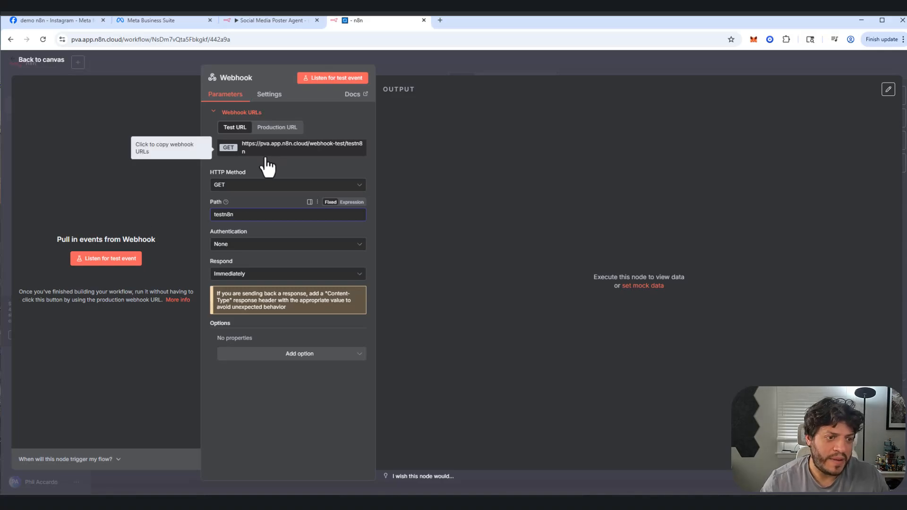
Step: Set the Webhook to respond using the 'Respond to Webhook' node, and start listening for a test event
left_click(229, 275)
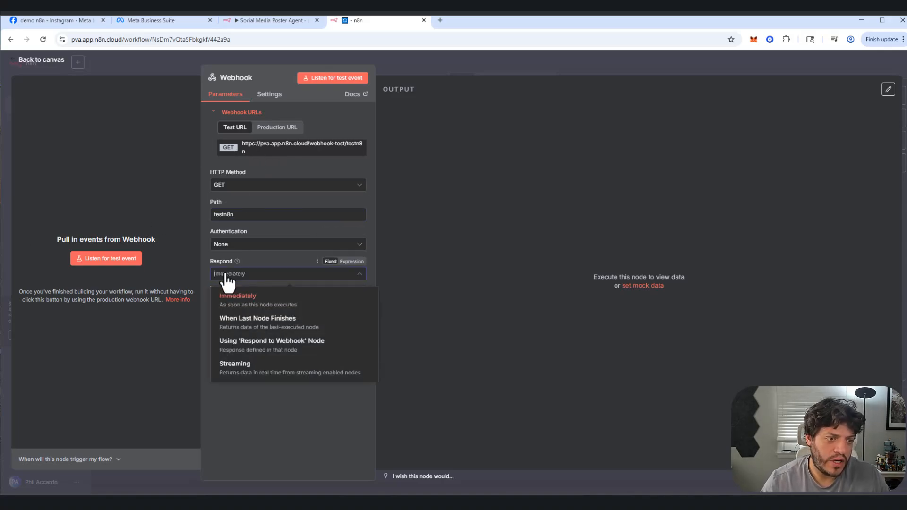
left_click(236, 344)
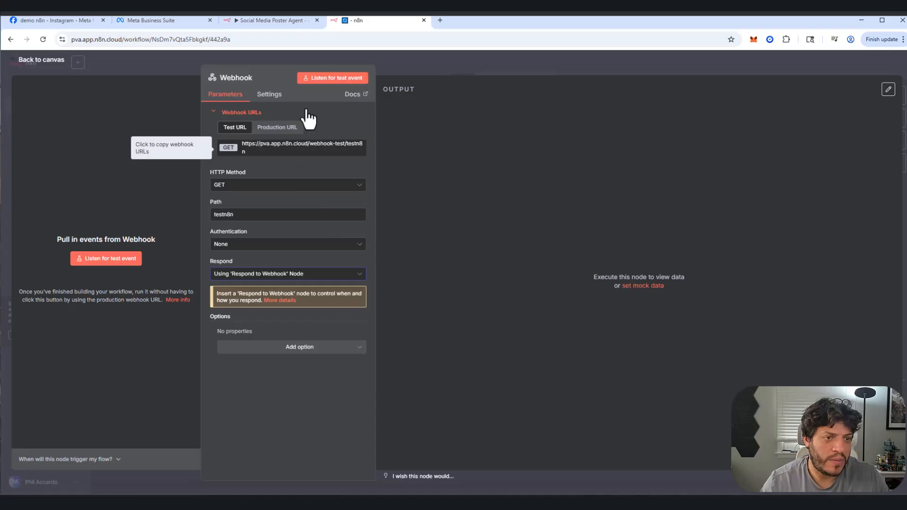
left_click(323, 82)
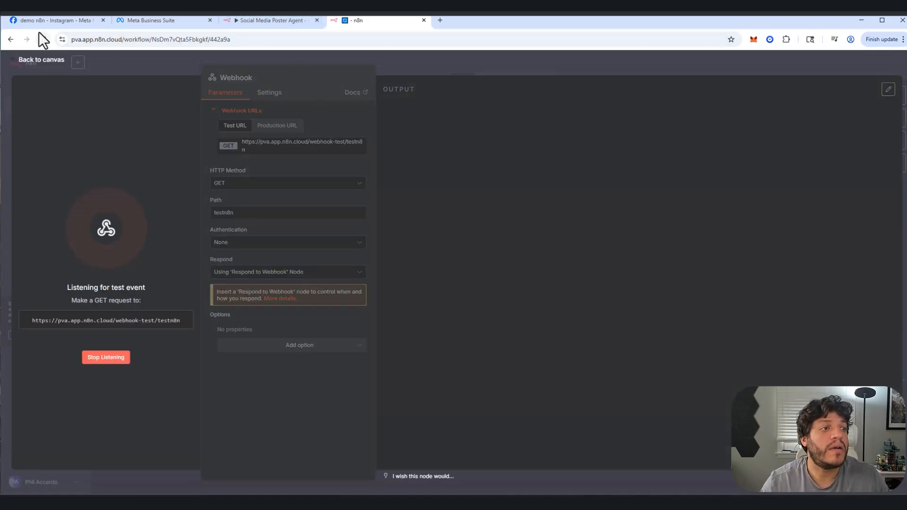
Step: In Meta's Instagram webhook configuration, enter the n8n test URL as callback URL, fill in the verify token and try to verify and save
left_click(30, 20)
left_click(381, 343)
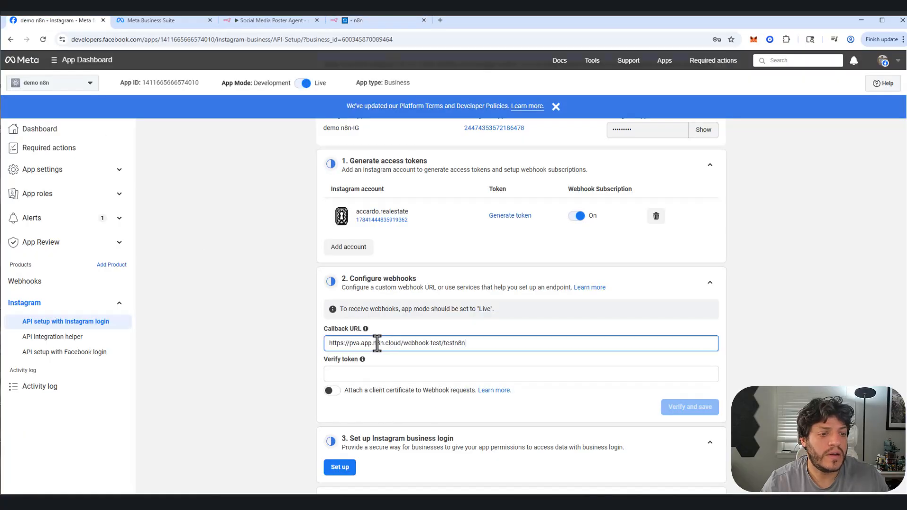
left_click(363, 378)
type("test1234")
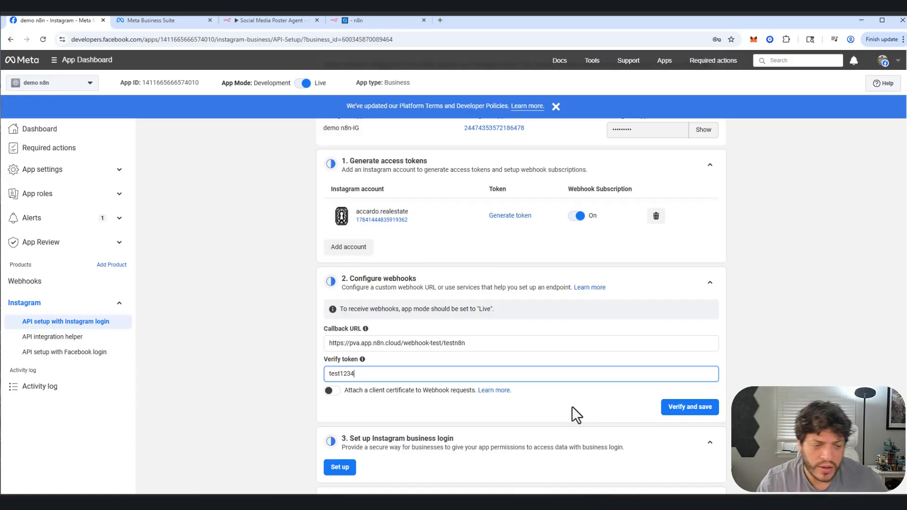
left_click(690, 407)
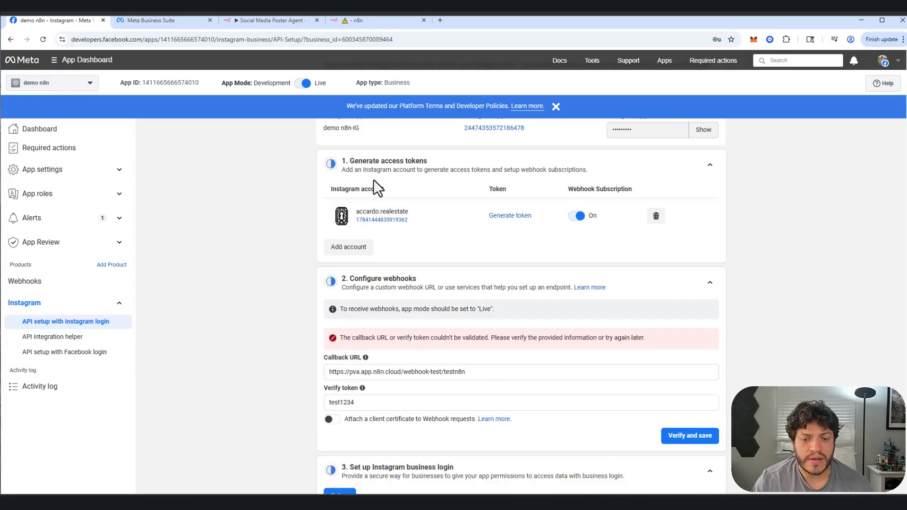
Step: Return to n8n and examine the Webhook node's error output and its detailed error information
left_click(350, 24)
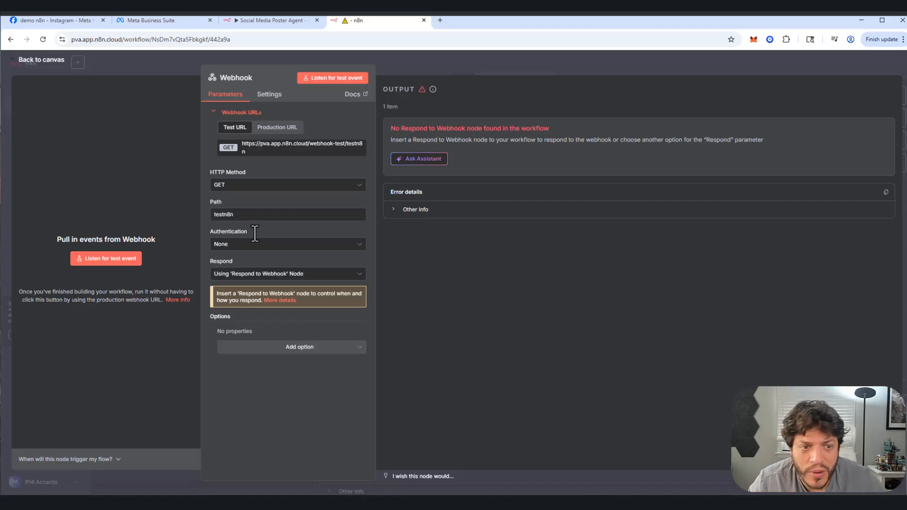
left_click(47, 60)
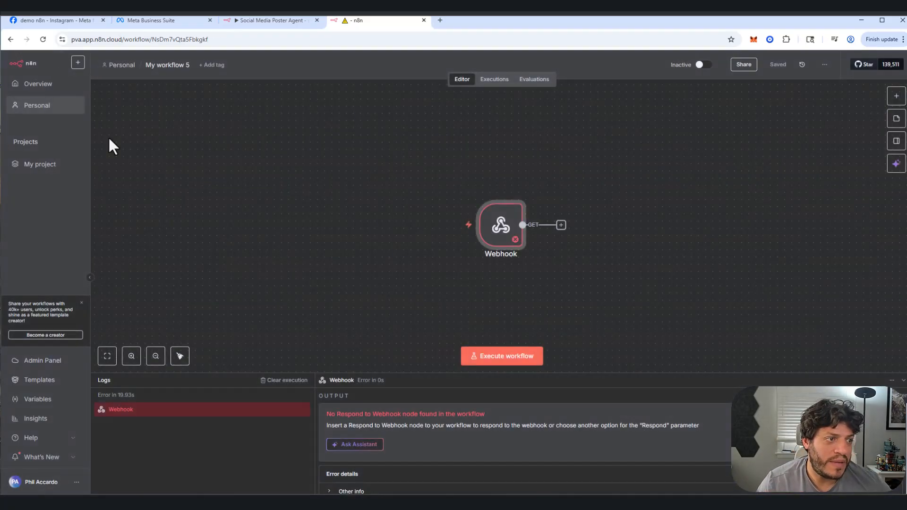
double_click(489, 236)
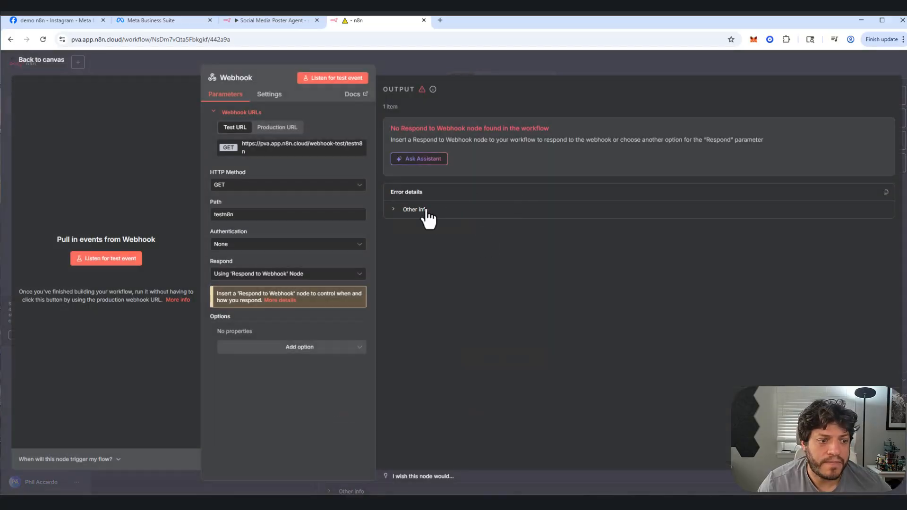
left_click(432, 209)
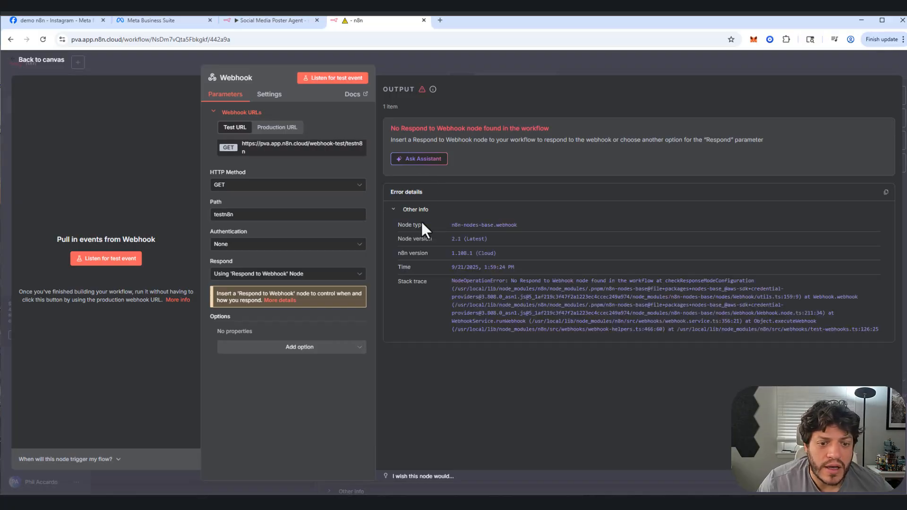
left_click(42, 66)
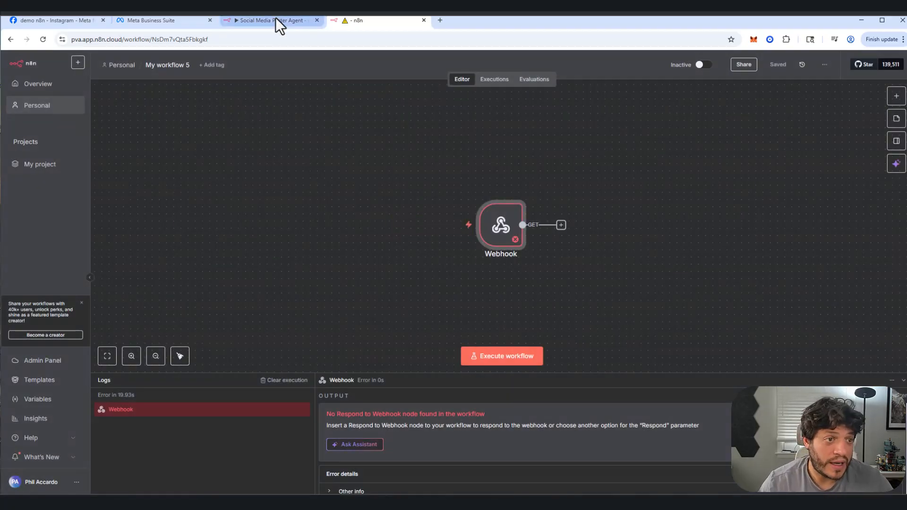
Step: Retry verifying and saving the callback URL in the Meta app, and reload the Instagram API setup page
left_click(23, 24)
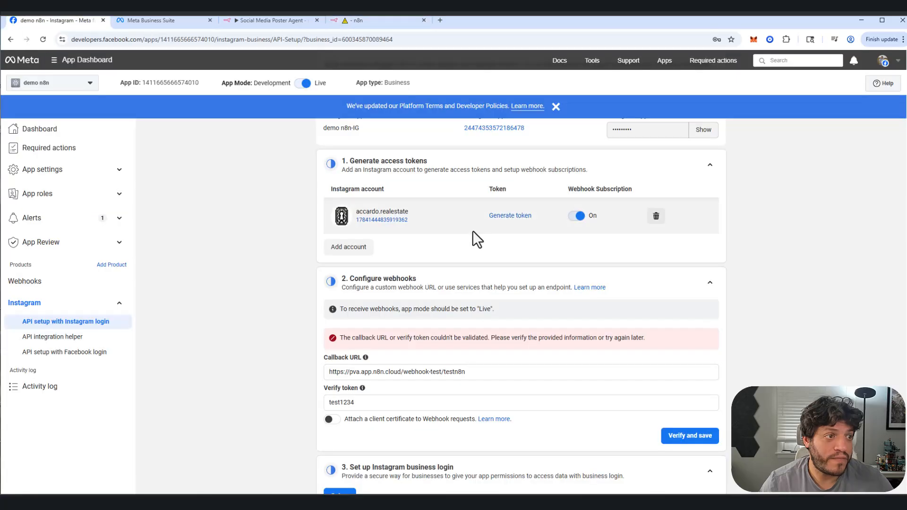
left_click(706, 439)
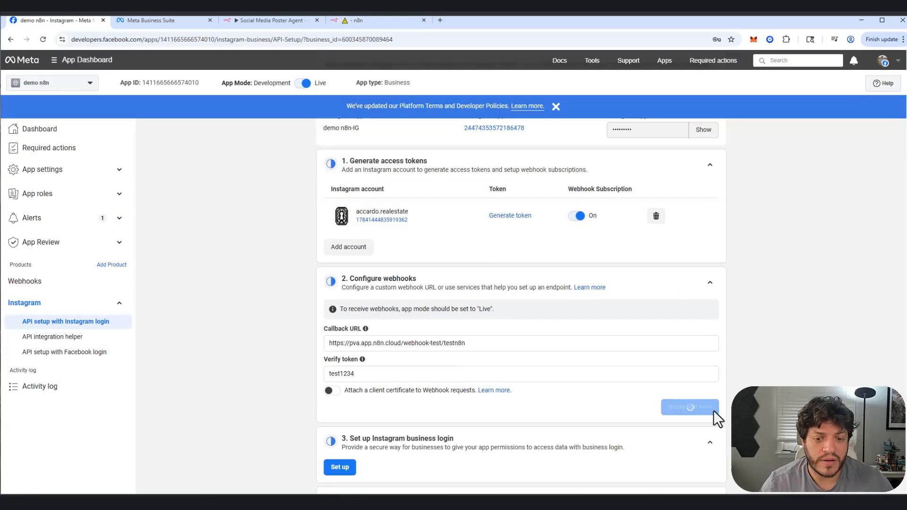
right_click(753, 247)
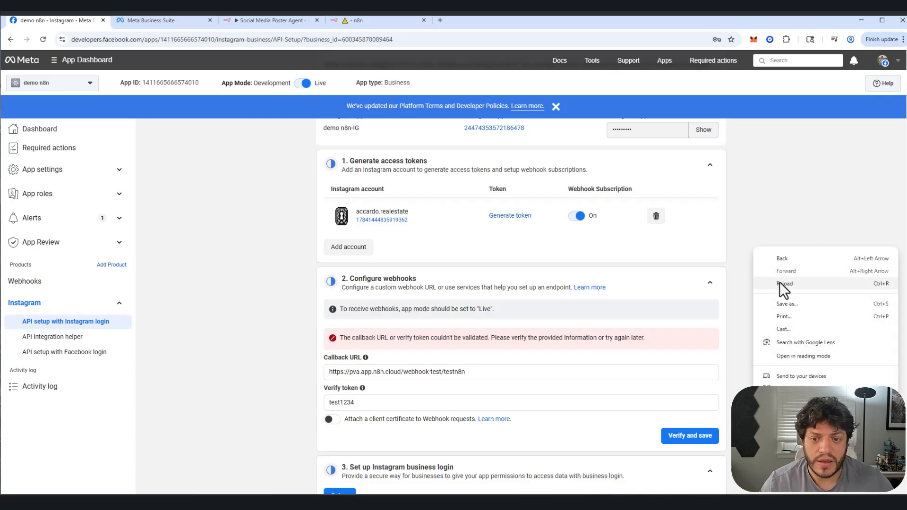
left_click(785, 283)
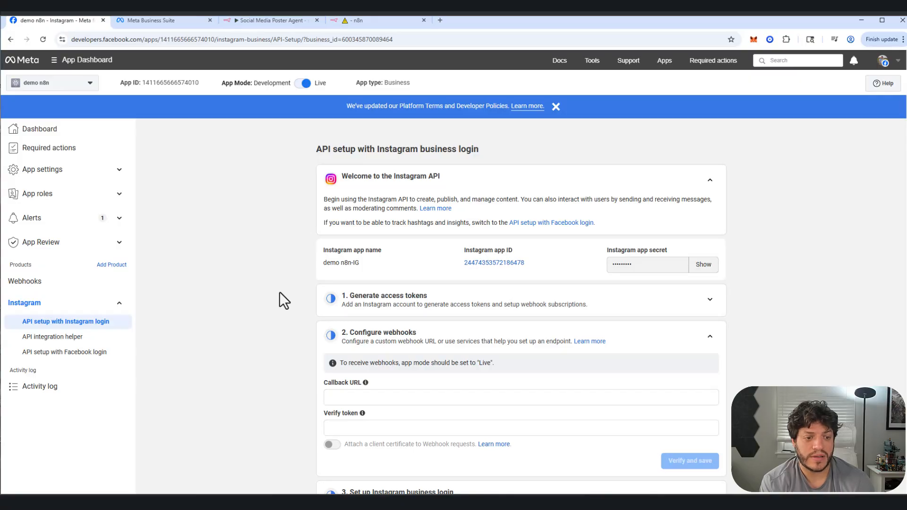
Step: Switch back to the n8n workflow containing the Webhook node
left_click(367, 27)
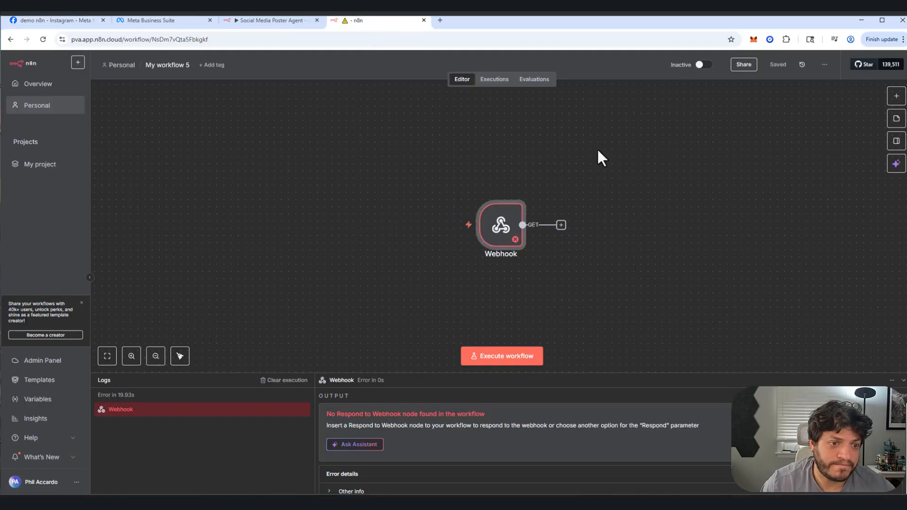
left_click(561, 225)
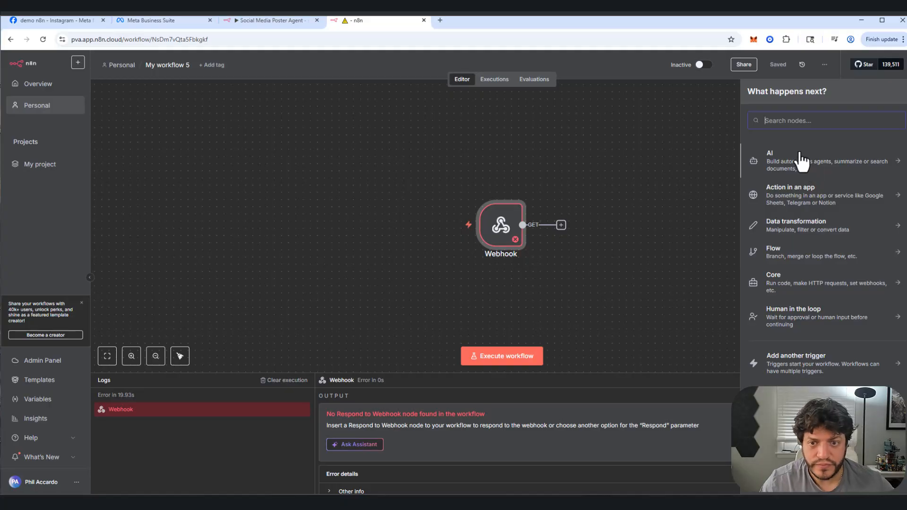
type("res")
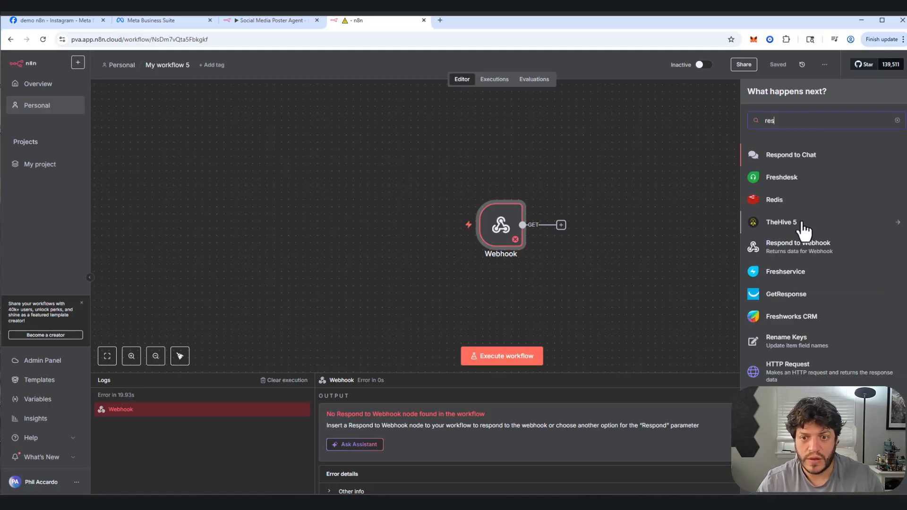
key("BackSpace")
key("BackSpace")
key("BackSpace")
type("webv")
key("BackSpace")
type("s")
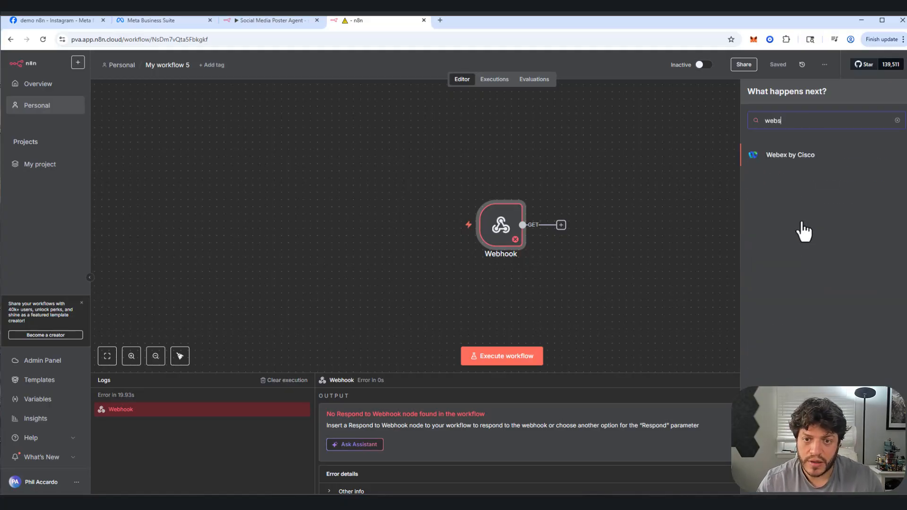
key("BackSpace")
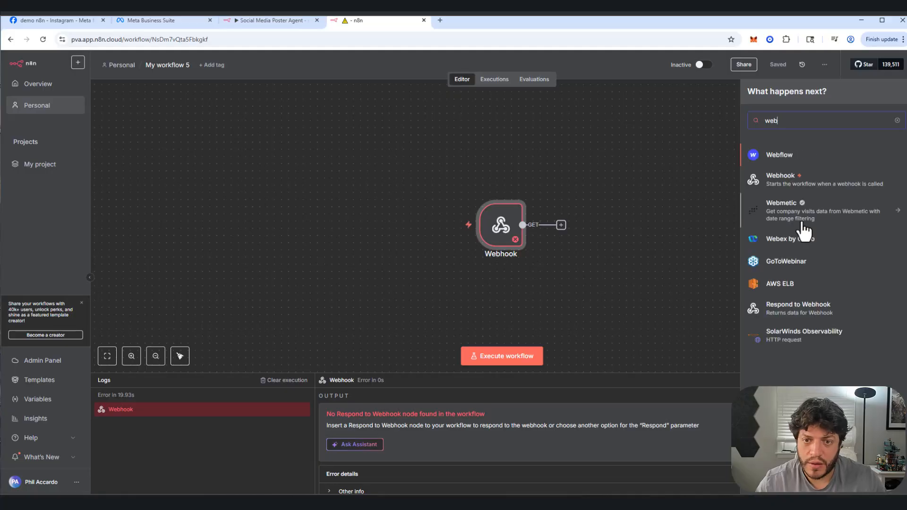
left_click(773, 182)
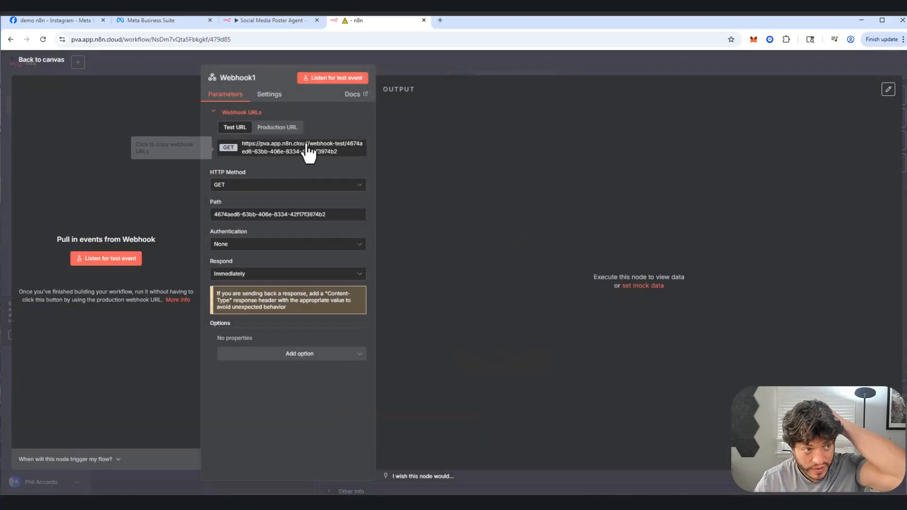
left_click(50, 60)
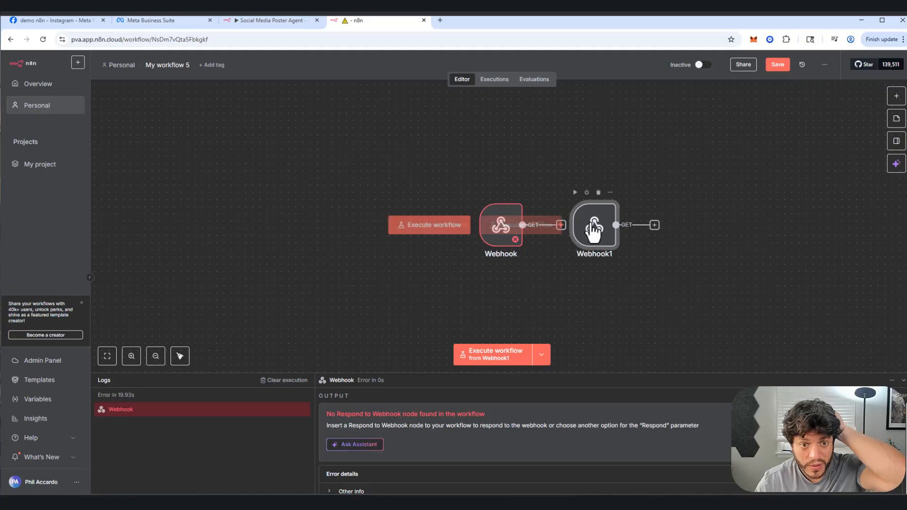
left_click(593, 232)
key("Delete")
Step: Add a Respond to Webhook node following the Webhook node
left_click(896, 95)
type("res")
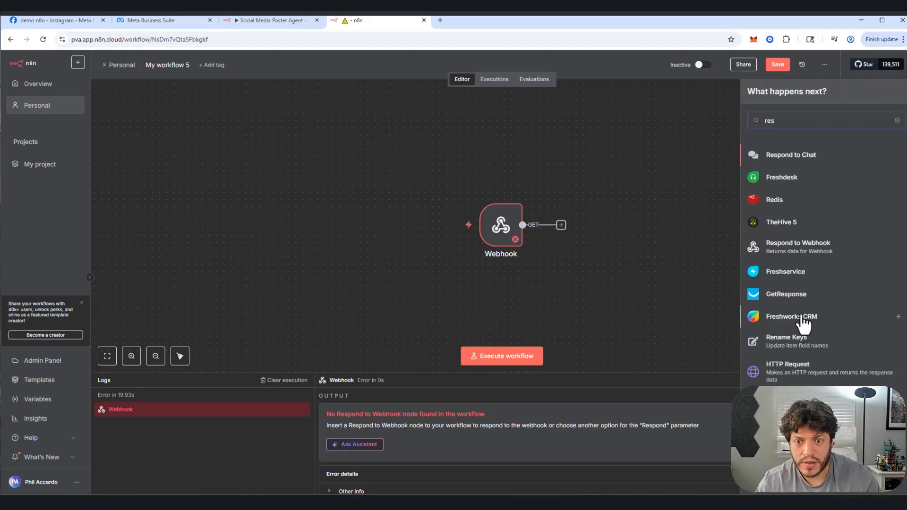
left_click(782, 249)
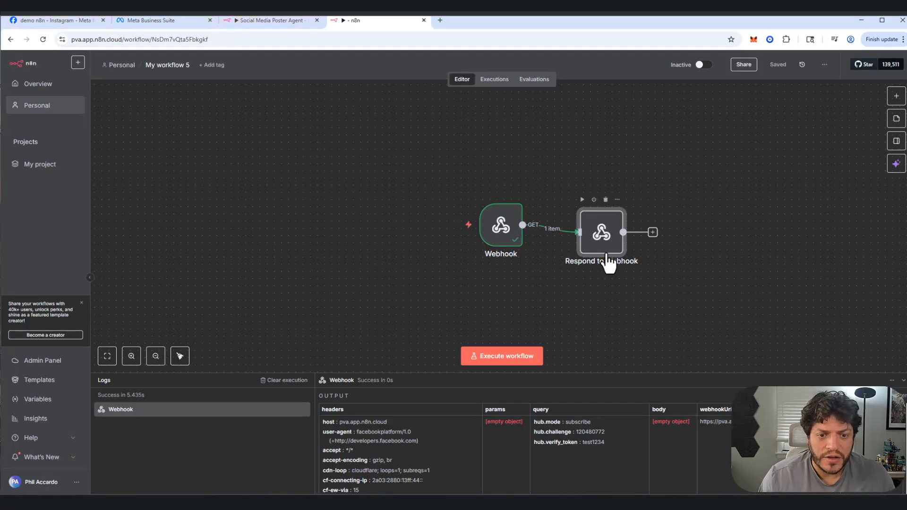
Step: Set the Respond to Webhook node to respond with Text, using the query's hub.challenge value as response body, and execute the step
double_click(606, 261)
left_click(413, 152)
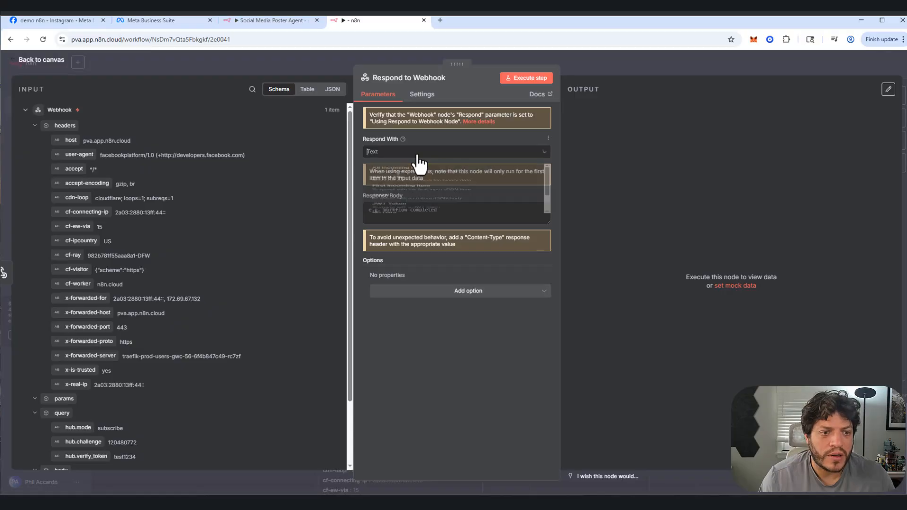
left_click(406, 276)
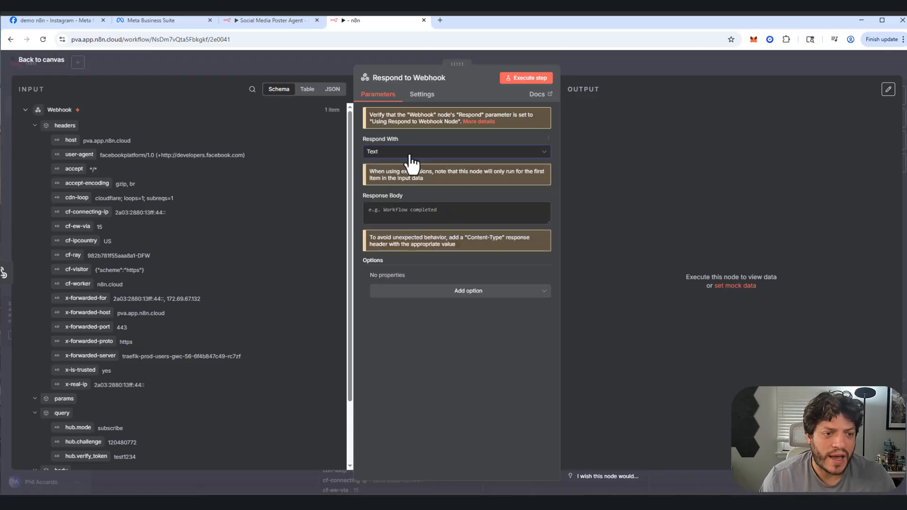
scroll(150, 382, "down", 2)
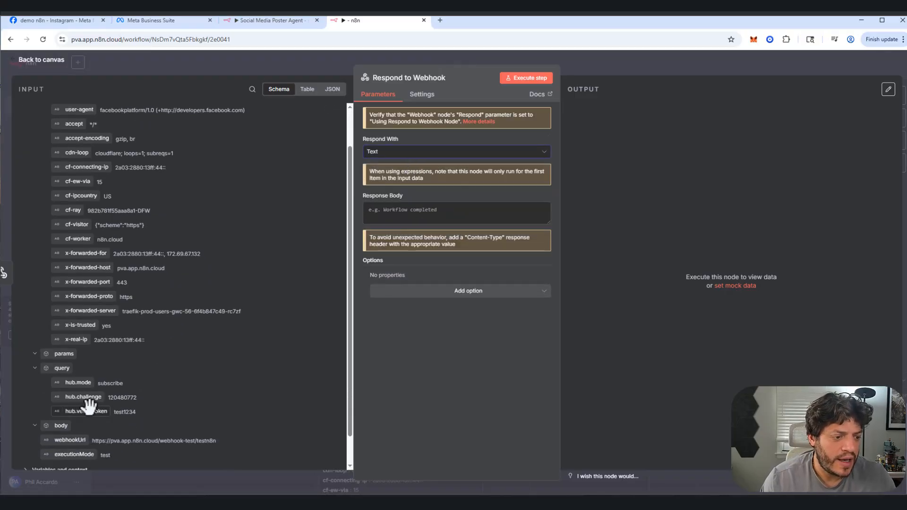
left_click_drag(80, 399, 406, 214)
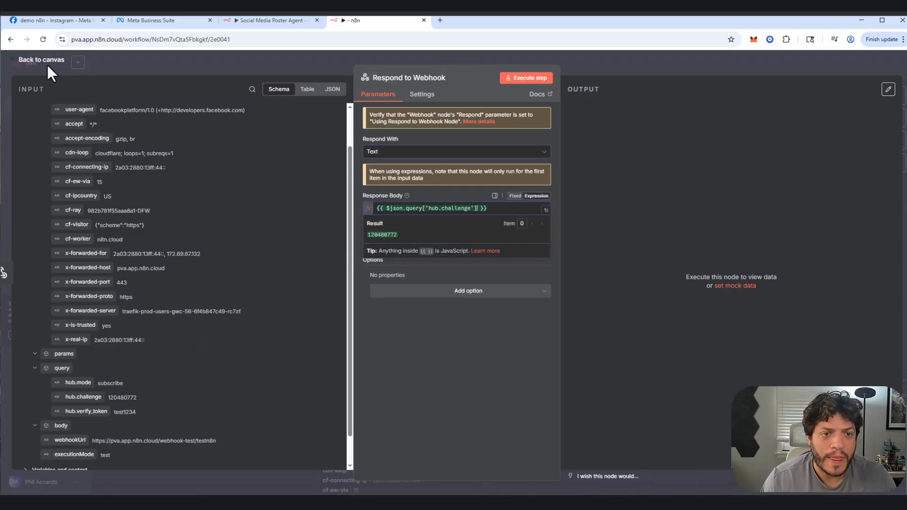
left_click(528, 79)
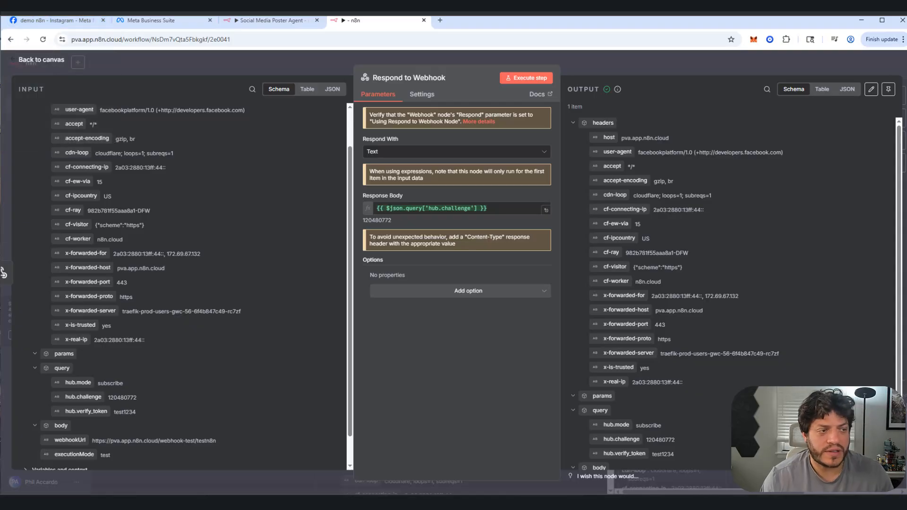
Step: Switch to the Meta app's Instagram API setup page and reload it
left_click(27, 21)
right_click(712, 176)
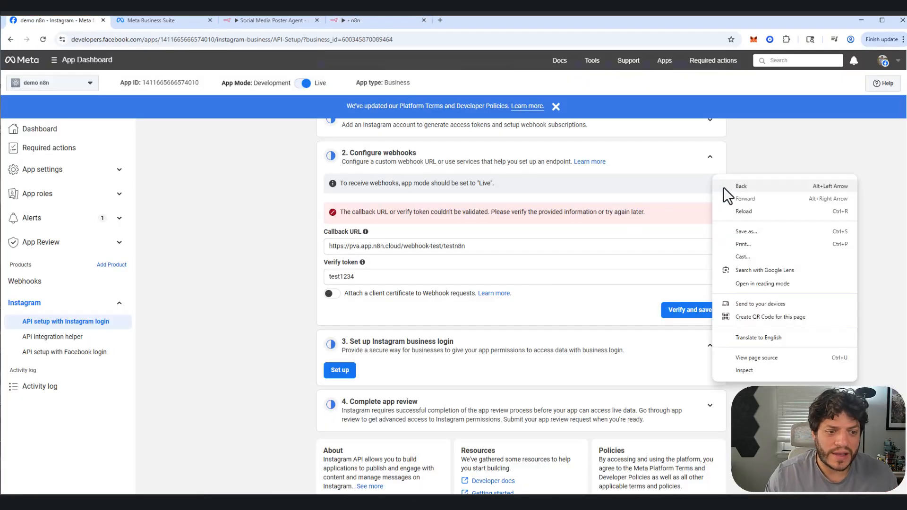
left_click(735, 210)
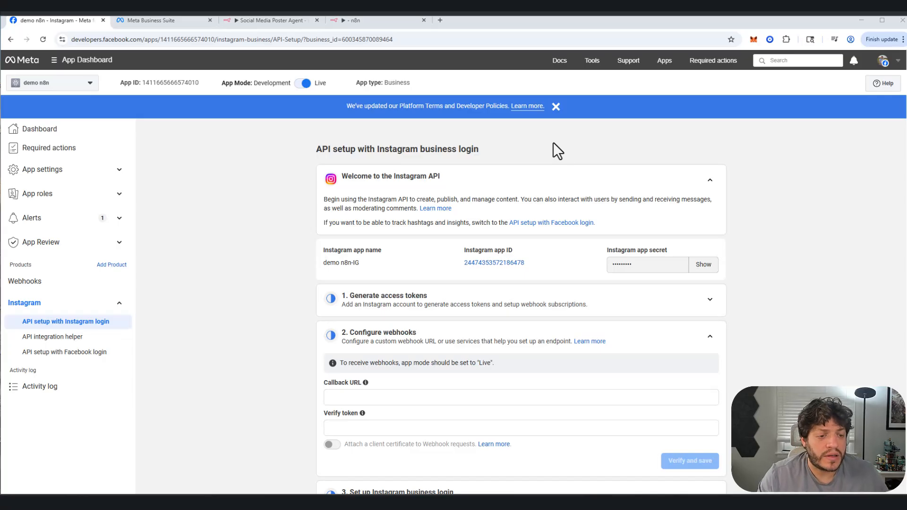
Step: Open the Graph API Explorer in Meta's developer tools and select demo n8n as the Meta app
mouse_move(586, 64)
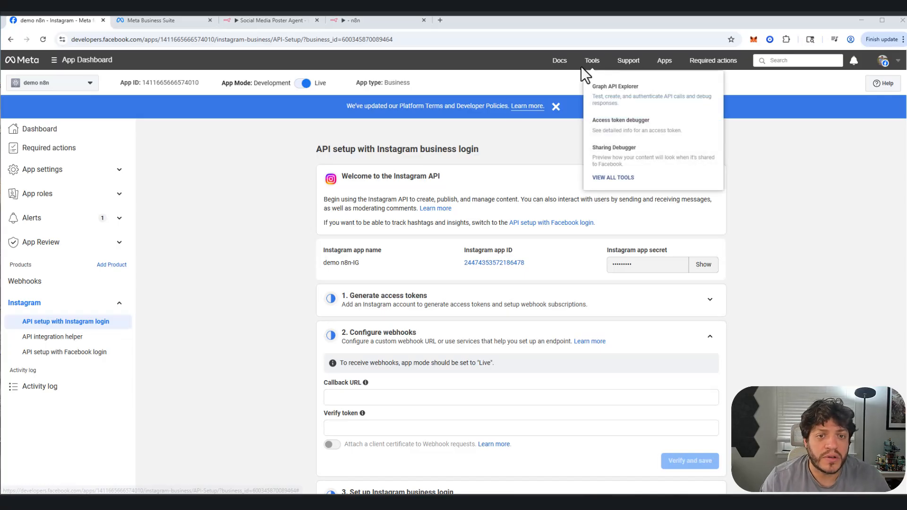
left_click(622, 94)
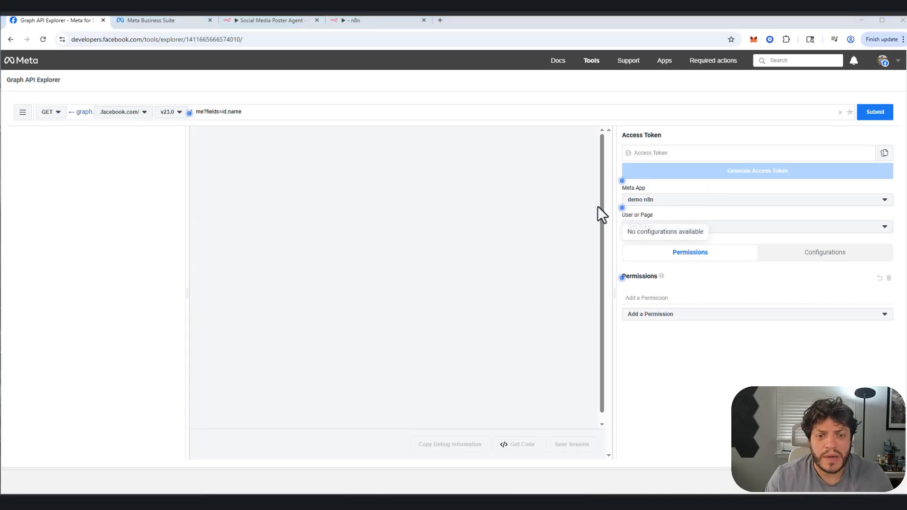
left_click(651, 200)
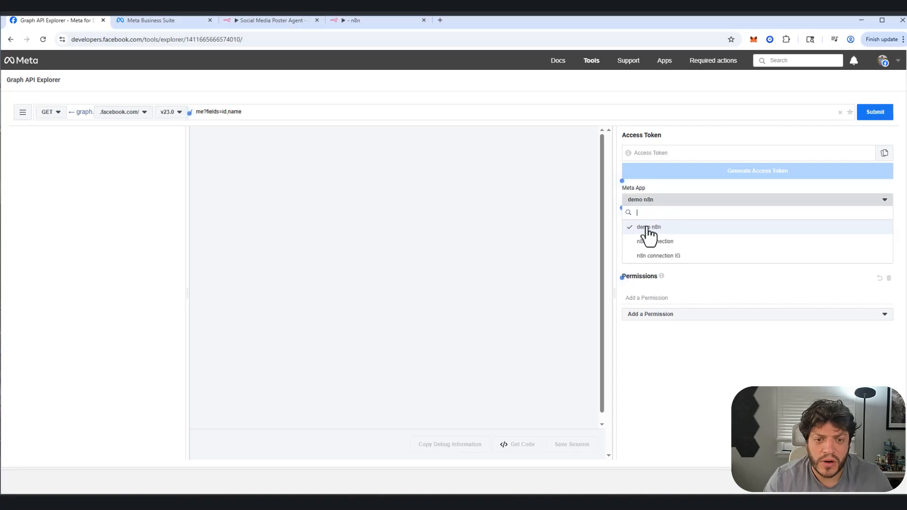
left_click(647, 227)
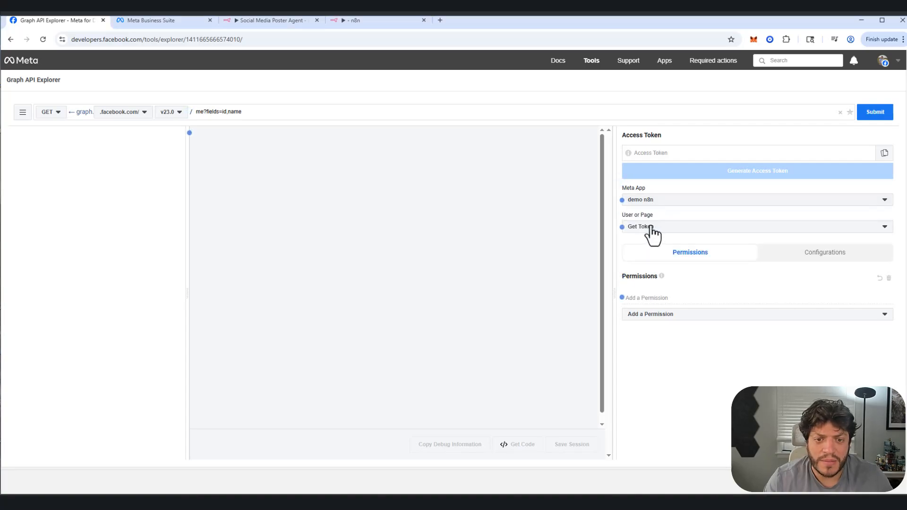
Step: Add the permissions pages_manage_posts, pages_messaging, pages_read_engagement, pages_read_user_content and pages_show_list from Events Groups Pages
left_click(682, 316)
left_click(657, 358)
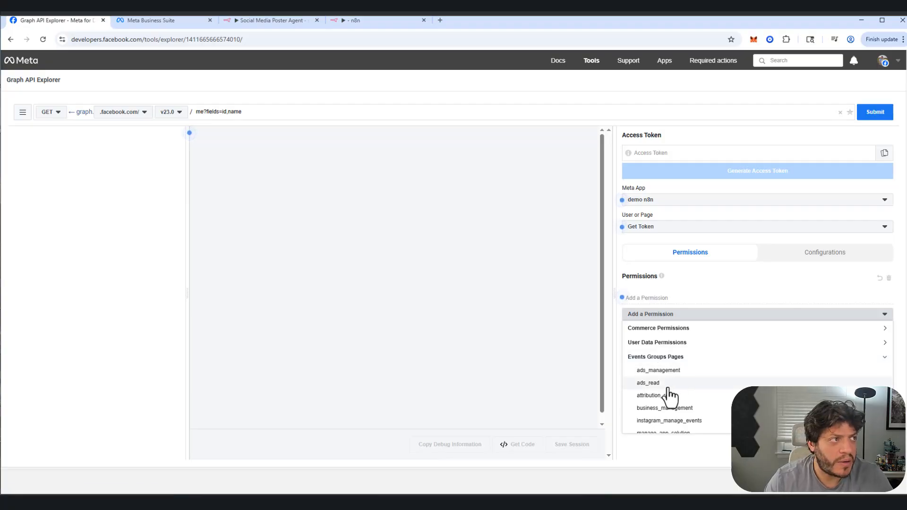
scroll(676, 383, "down", 4)
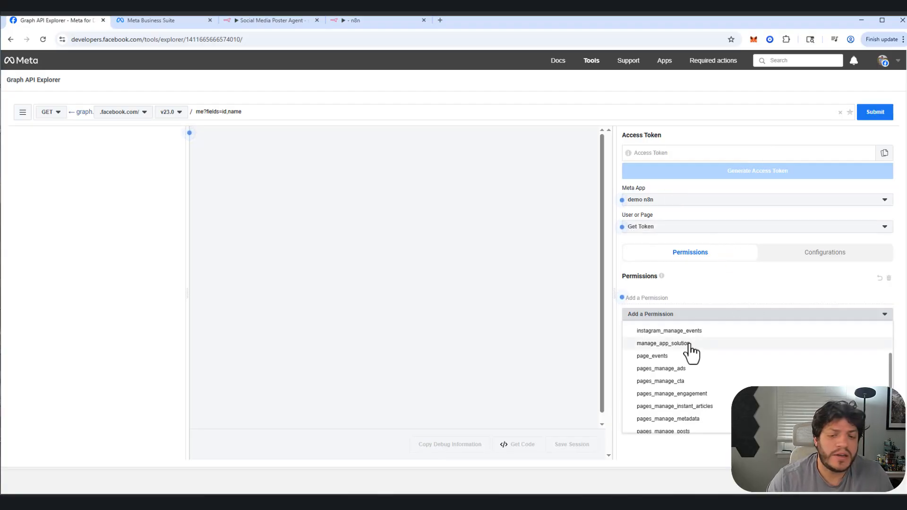
scroll(694, 378, "down", 2)
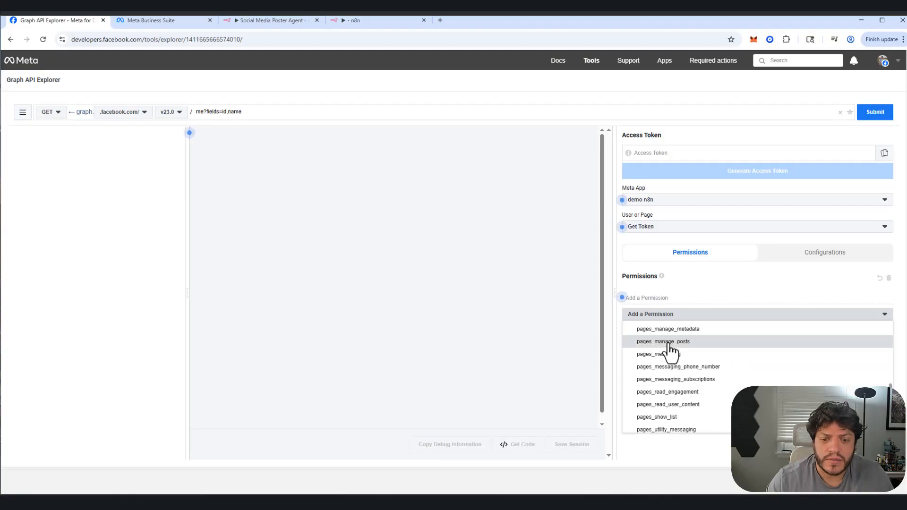
left_click(669, 342)
scroll(671, 352, "down", 2)
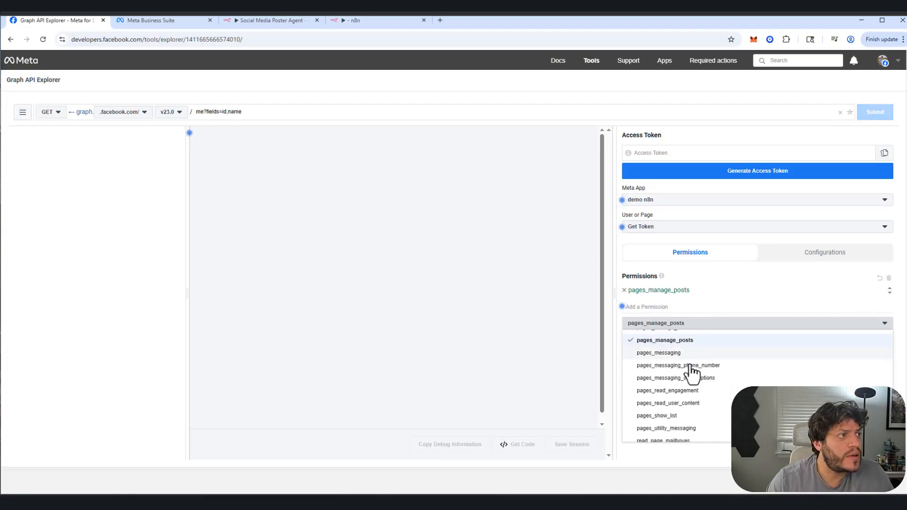
left_click(665, 336)
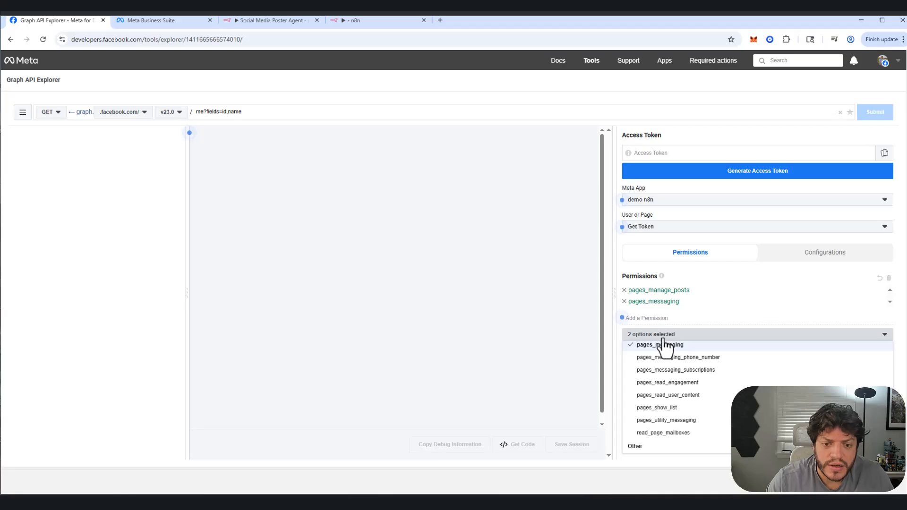
left_click(683, 383)
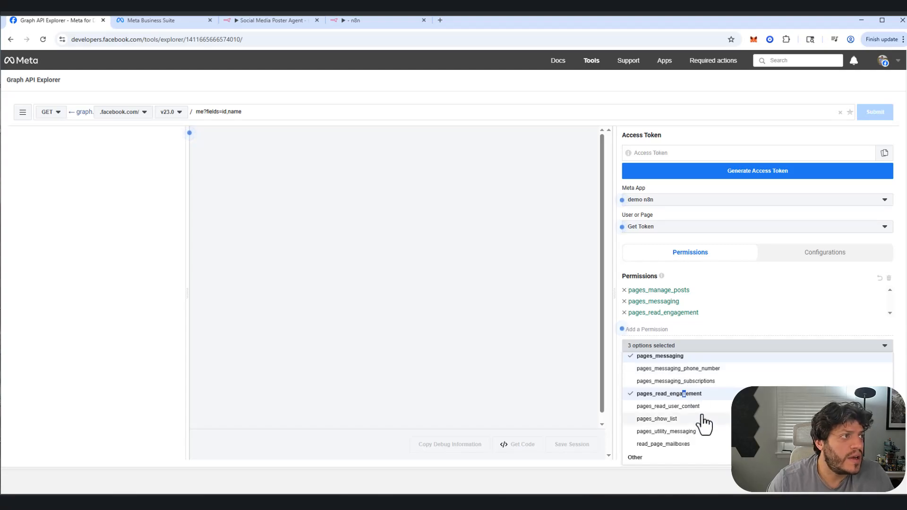
left_click(681, 407)
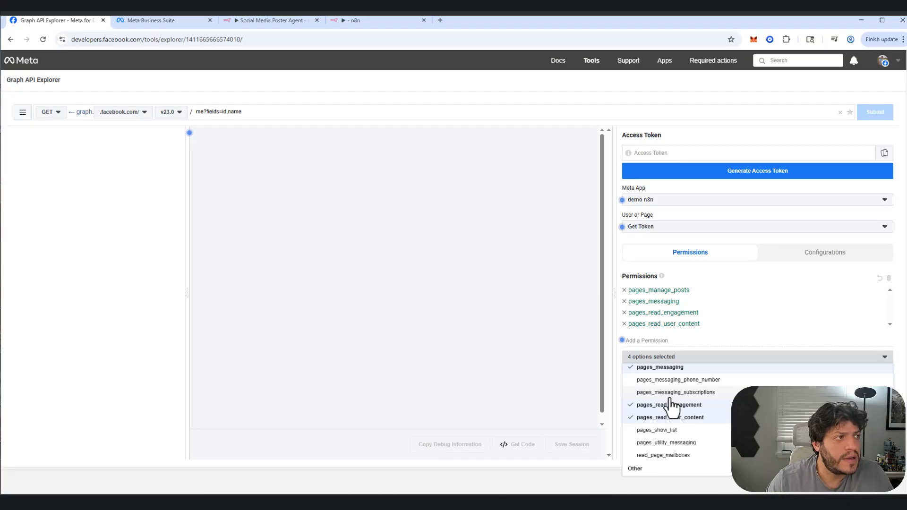
left_click(659, 430)
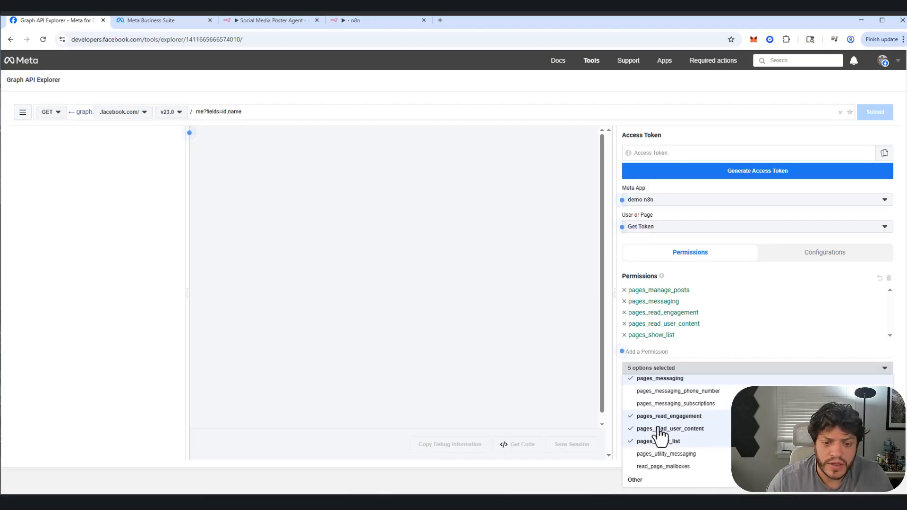
Step: Add the instagram_manage_events permission from Events Groups Pages to the access token request
scroll(673, 419, "up", 3)
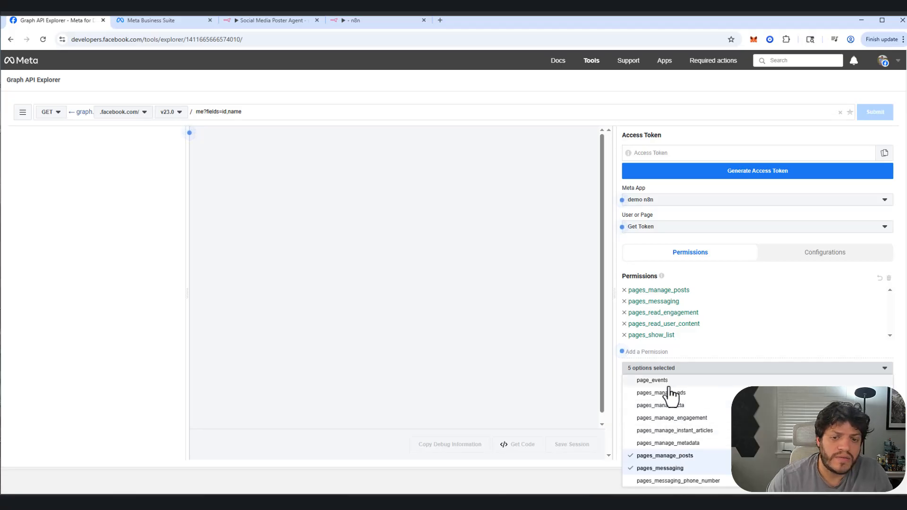
scroll(674, 437, "up", 3)
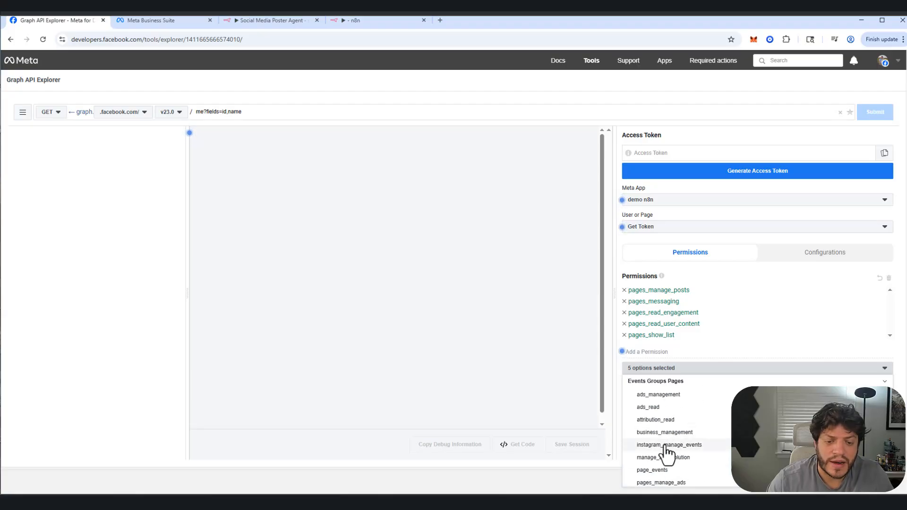
left_click(668, 446)
left_click(646, 416)
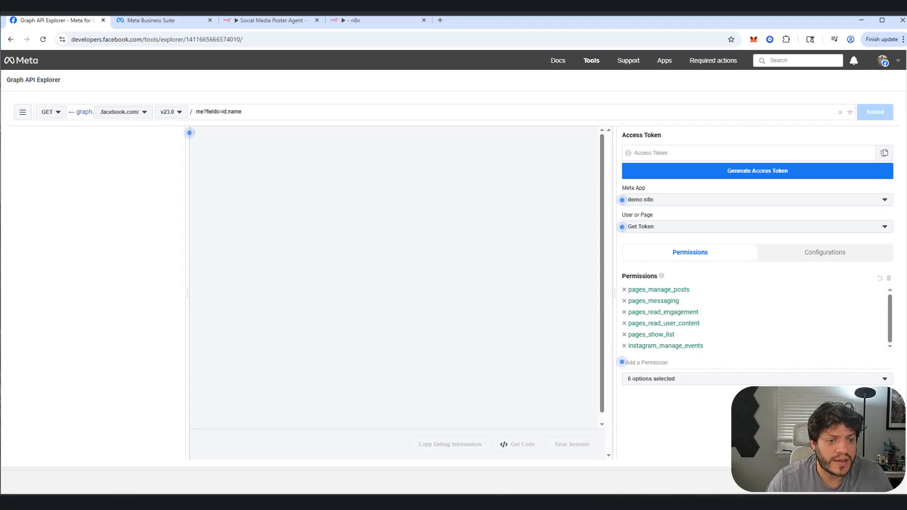
left_click(653, 178)
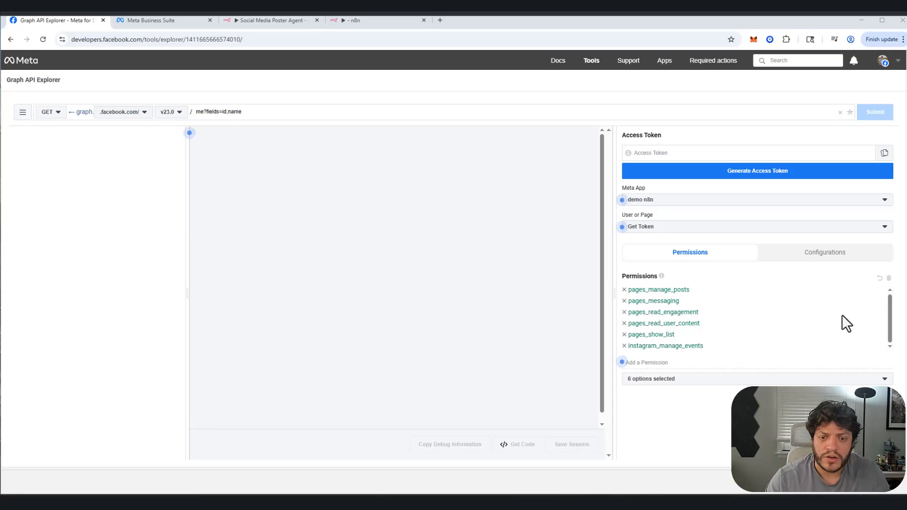
Step: Add the permissions instagram_basic, instagram_content_publish, instagram_manage_comments, instagram_manage_insights and instagram_manage_messages from the Other group
left_click(786, 378)
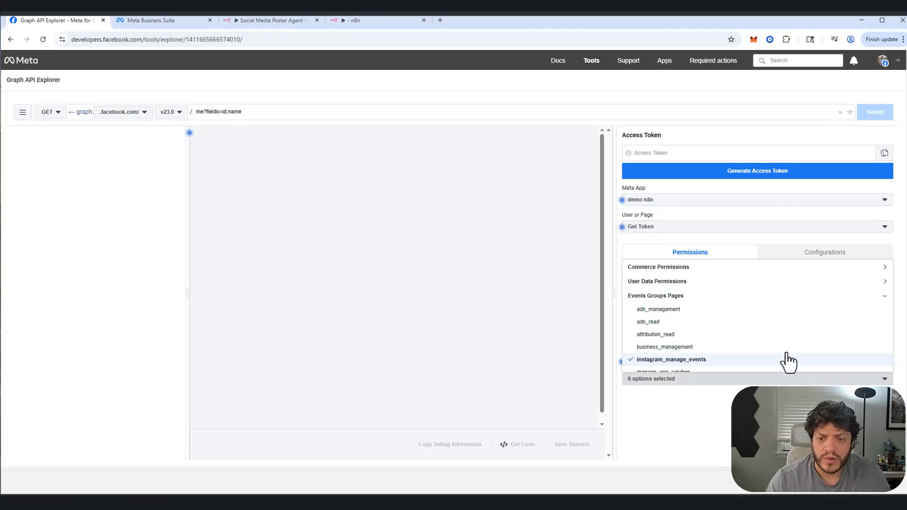
scroll(699, 339, "down", 5)
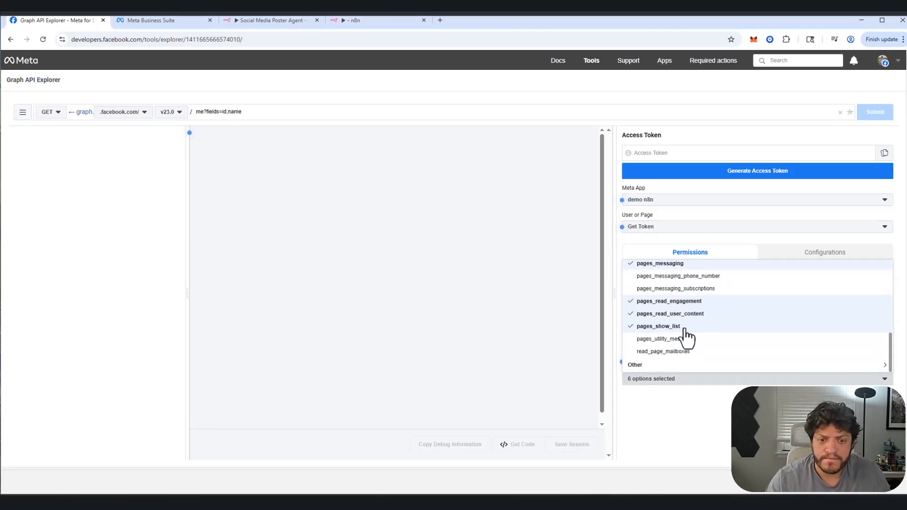
left_click(652, 365)
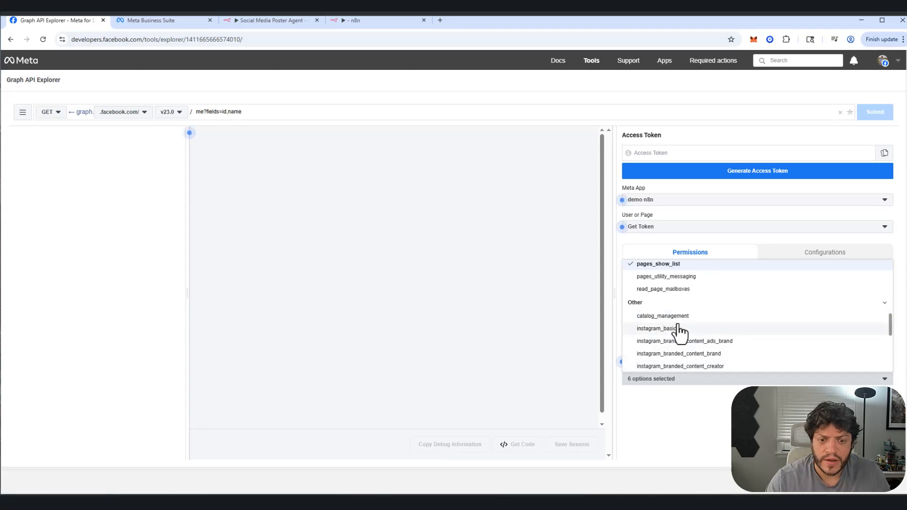
left_click(672, 334)
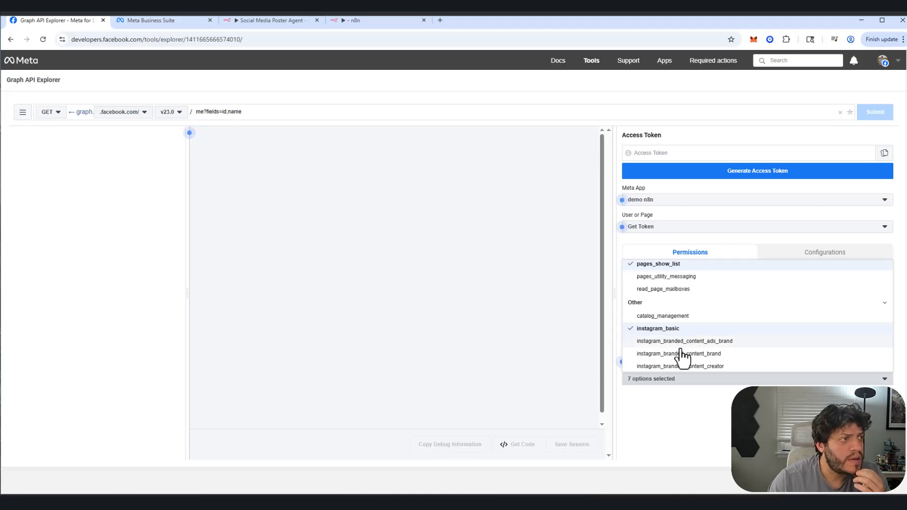
scroll(682, 357, "down", 1)
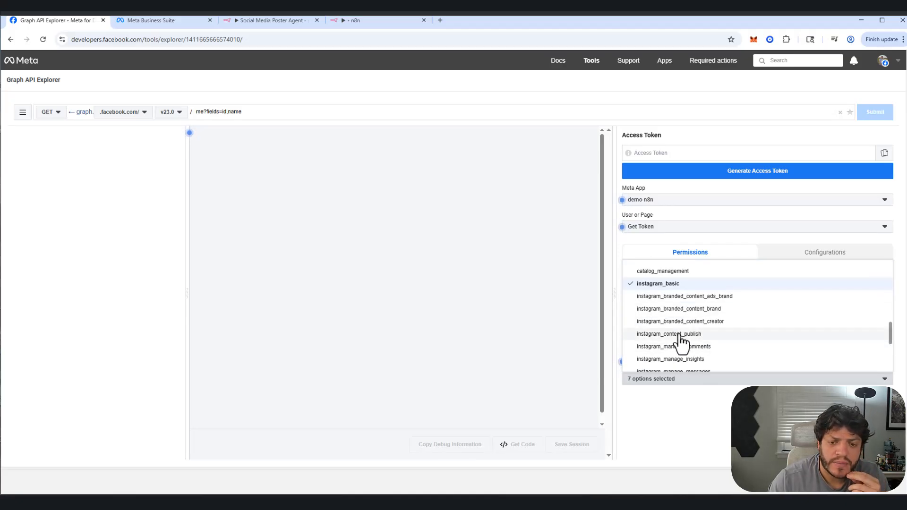
left_click(681, 337)
left_click(680, 347)
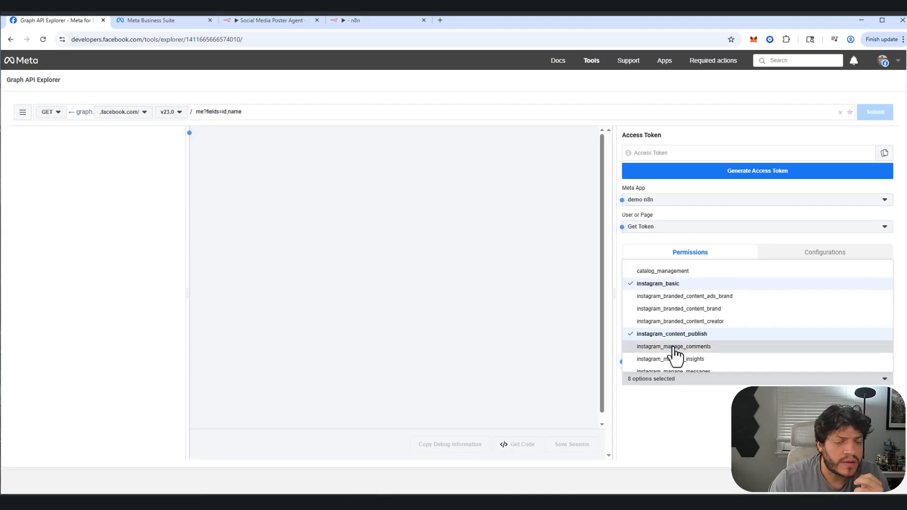
left_click(668, 359)
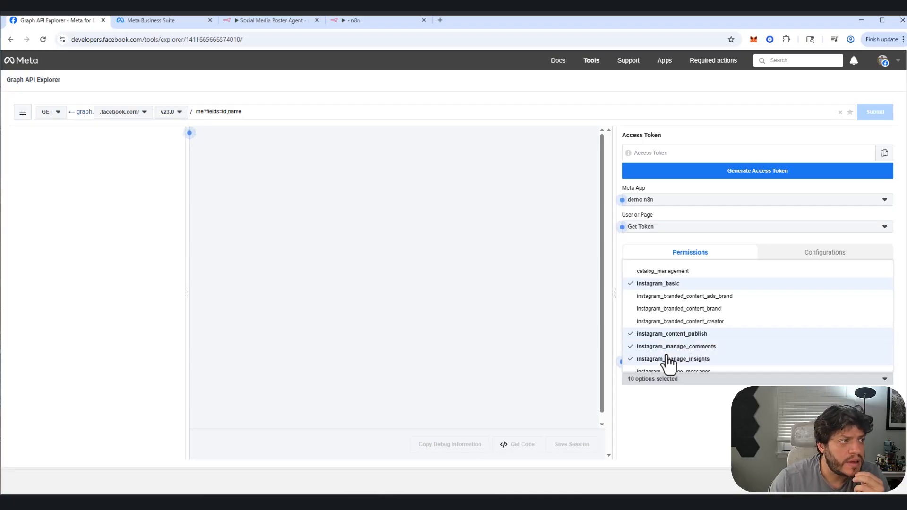
scroll(680, 366, "down", 1)
left_click(694, 331)
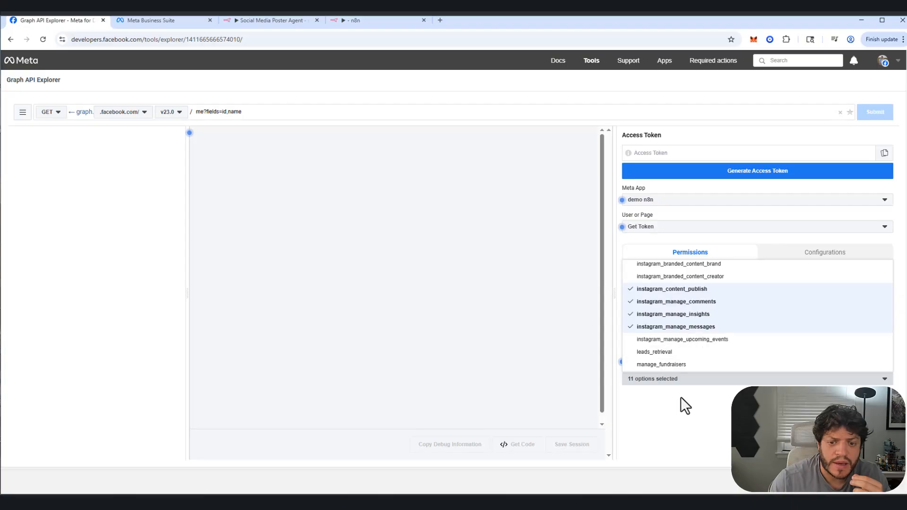
left_click(671, 421)
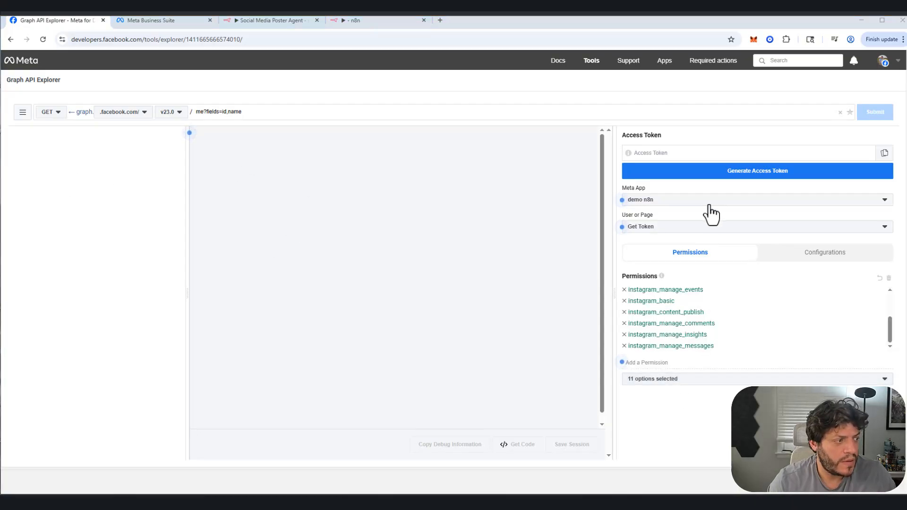
Step: Start generating the access token, continue with the personal Facebook account and opt demo n8n in to the real estate team's Page only
left_click(774, 175)
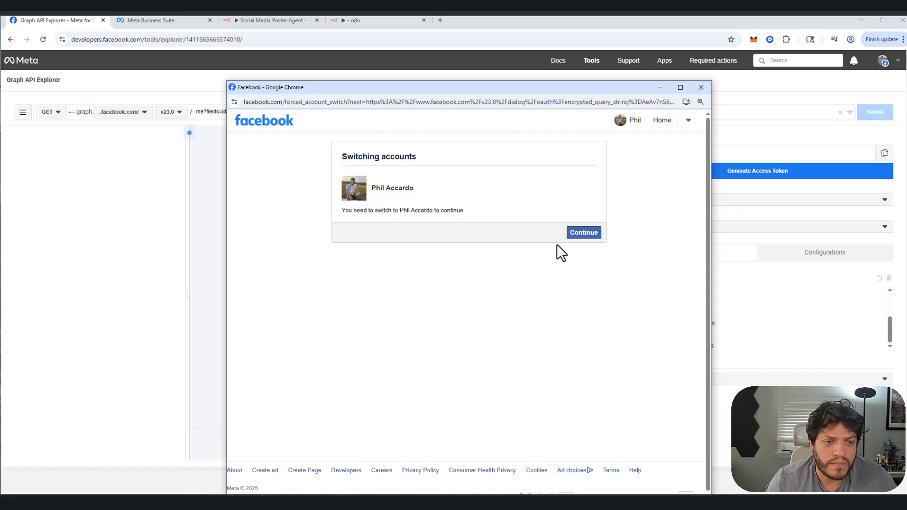
left_click(583, 233)
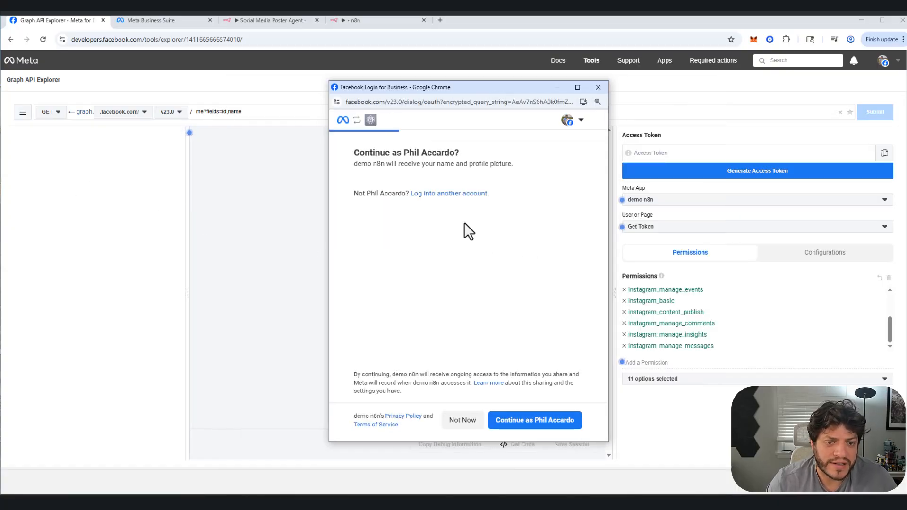
left_click(518, 427)
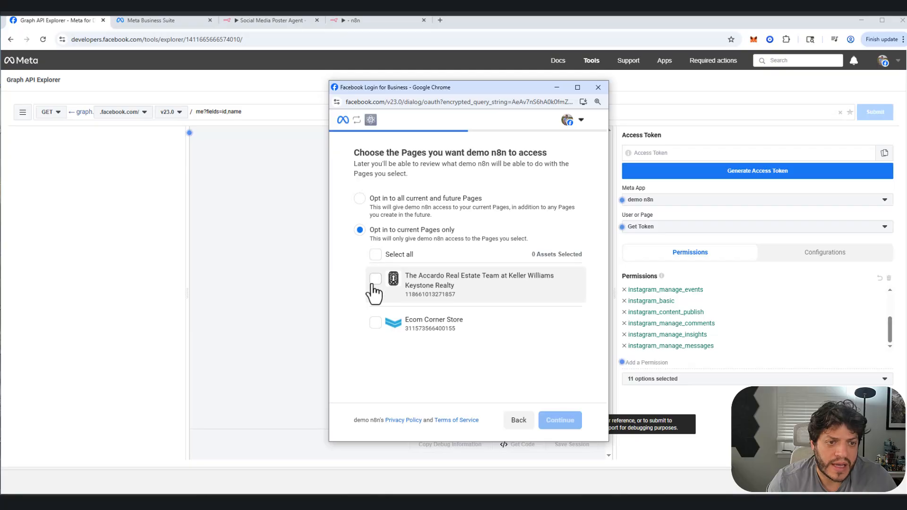
left_click(376, 279)
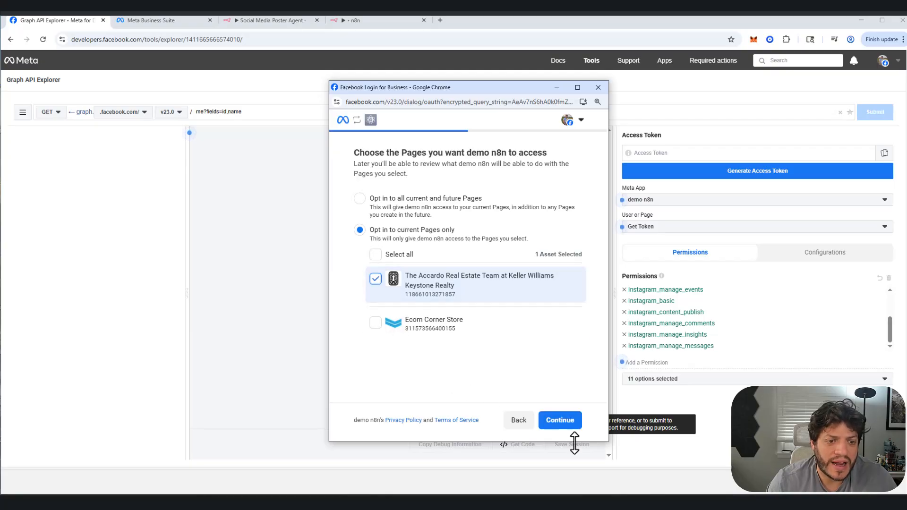
left_click(559, 421)
Step: Give demo n8n access to the current real estate Instagram account, then review and save the access request
left_click(375, 292)
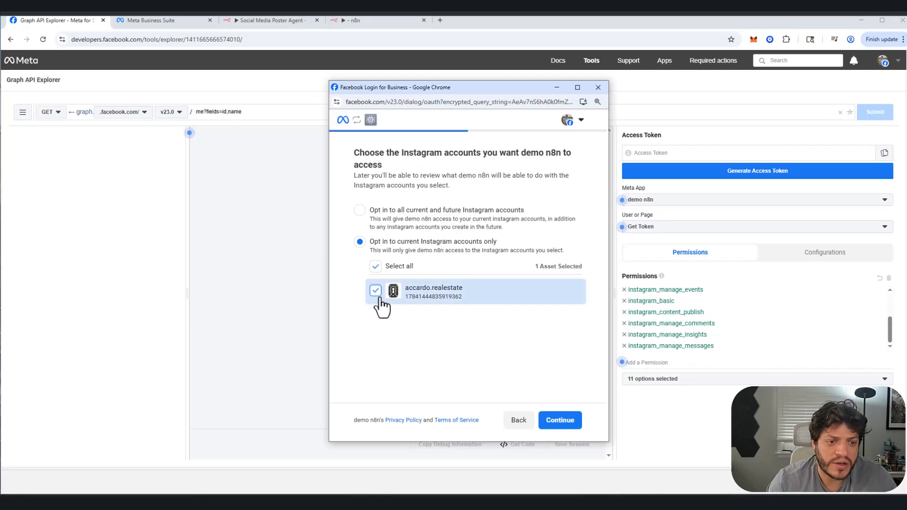
left_click(562, 423)
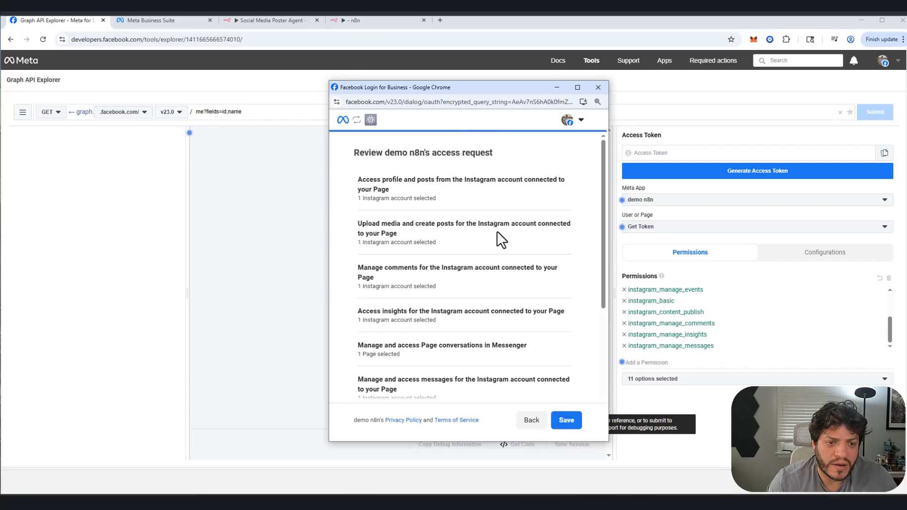
scroll(489, 236, "down", 2)
scroll(500, 212, "up", 2)
scroll(501, 227, "down", 5)
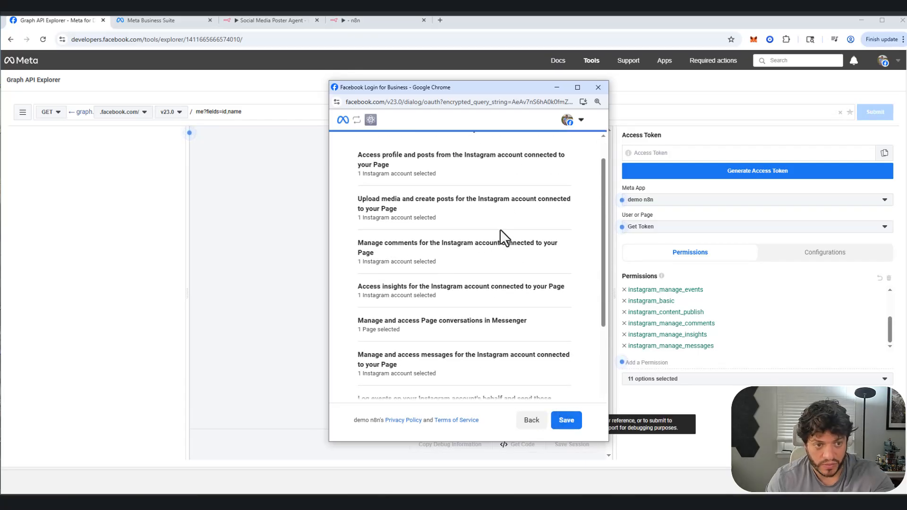
left_click(557, 420)
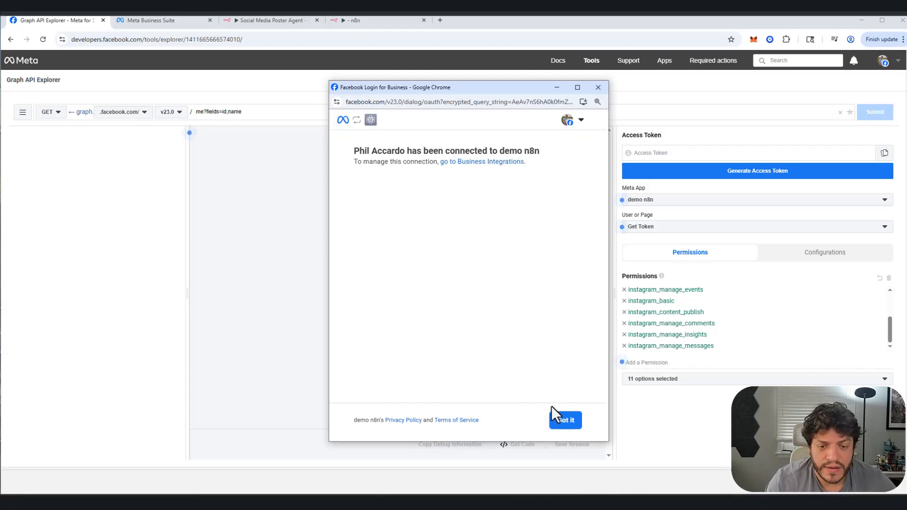
left_click(572, 421)
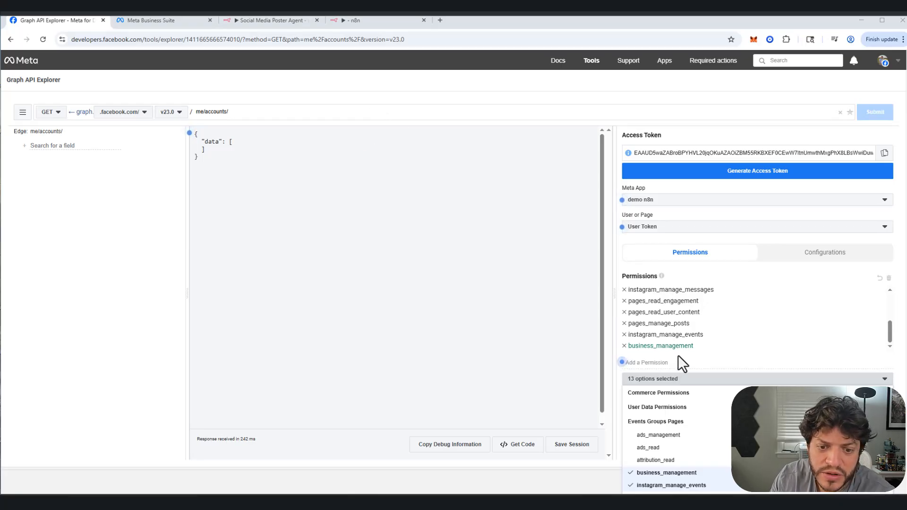
Step: Generate a new access token that includes the business_management permission, continuing with the personal Facebook account
scroll(671, 374, "down", 2)
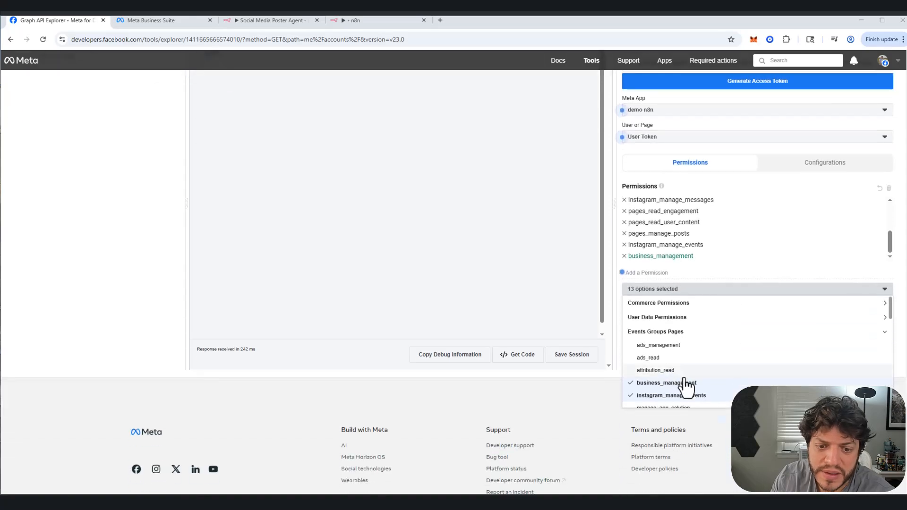
left_click(586, 283)
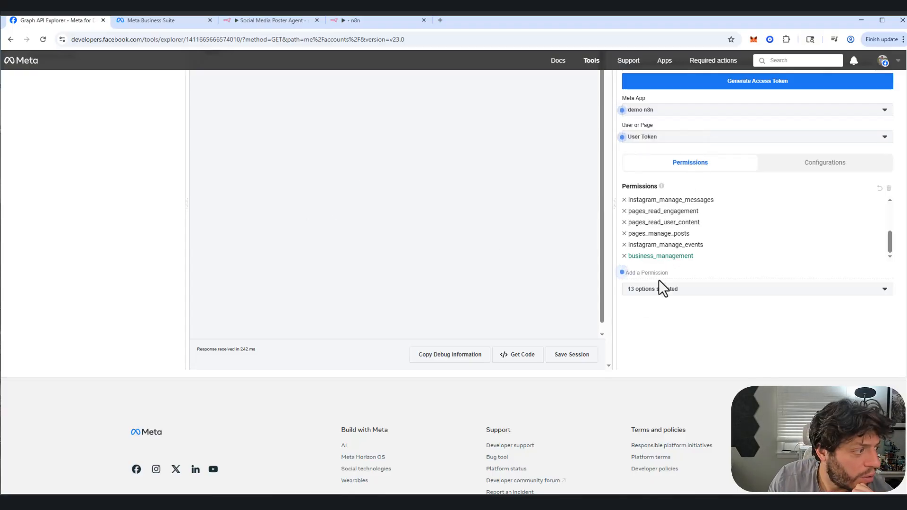
scroll(662, 288, "up", 2)
left_click(757, 173)
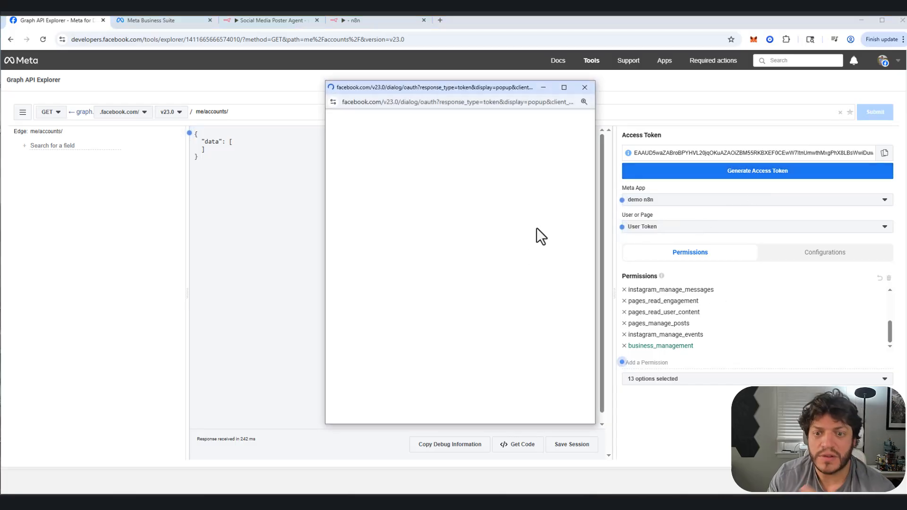
left_click(535, 421)
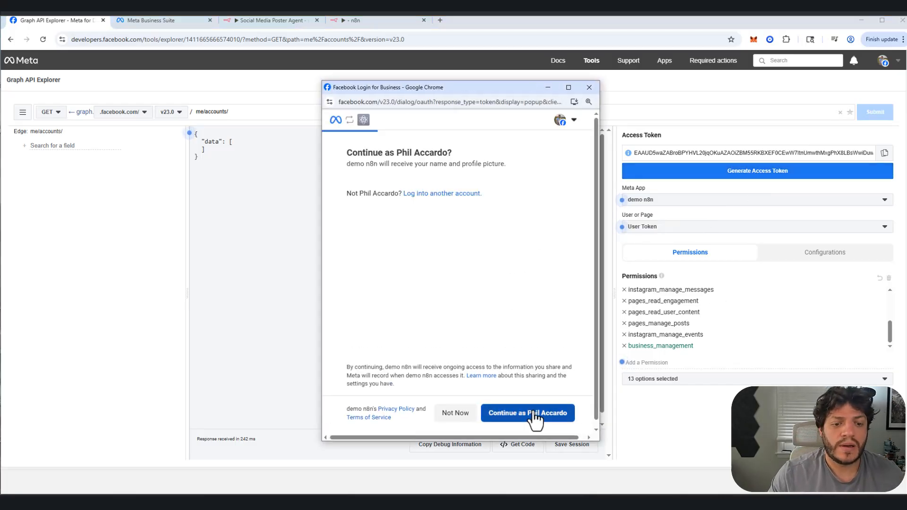
left_click(551, 419)
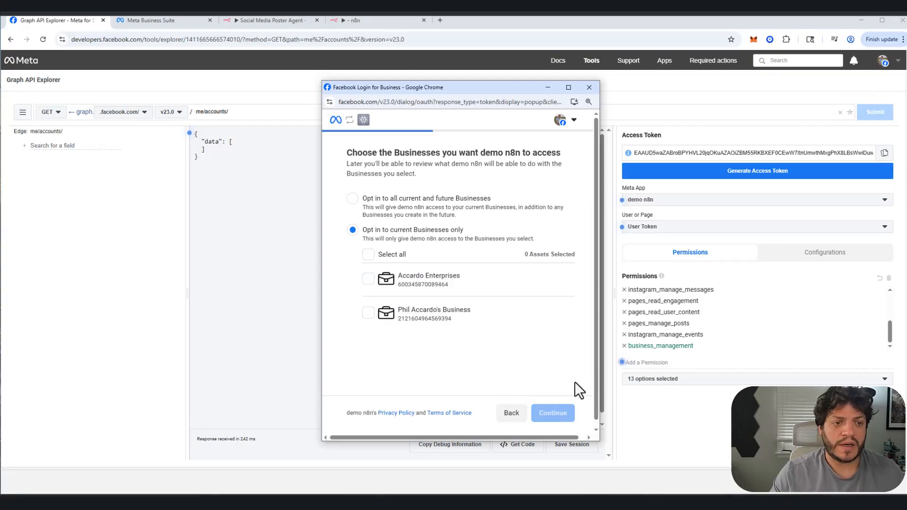
Step: Give demo n8n access to the Enterprises business, keep the chosen Instagram account and save the access request
left_click(368, 280)
left_click(549, 420)
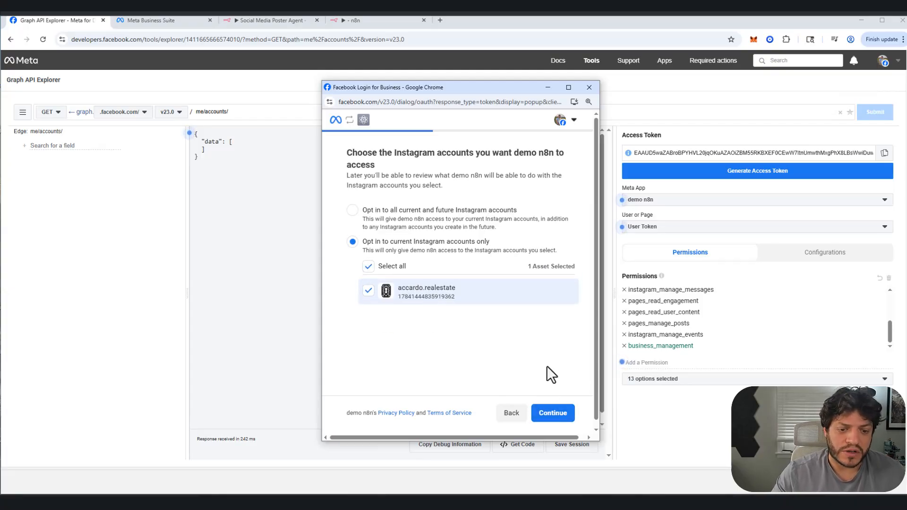
left_click(552, 416)
left_click(562, 414)
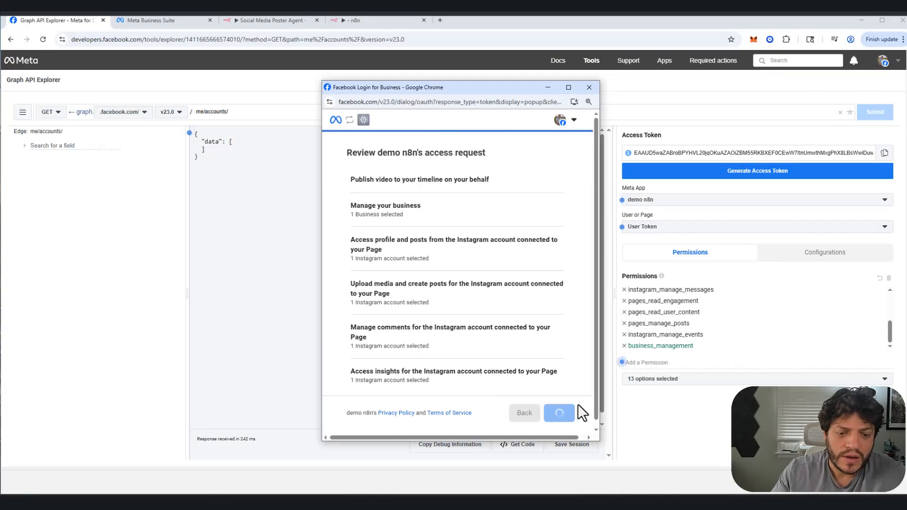
left_click(565, 412)
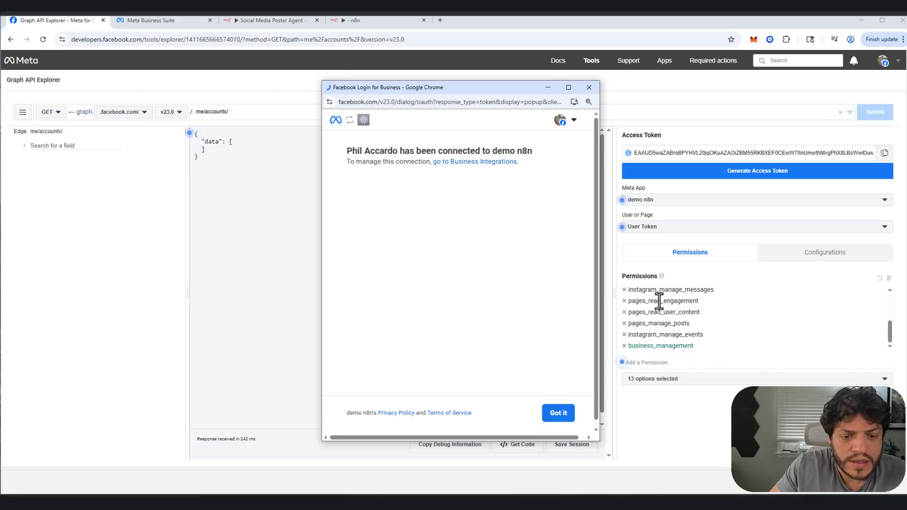
left_click(553, 418)
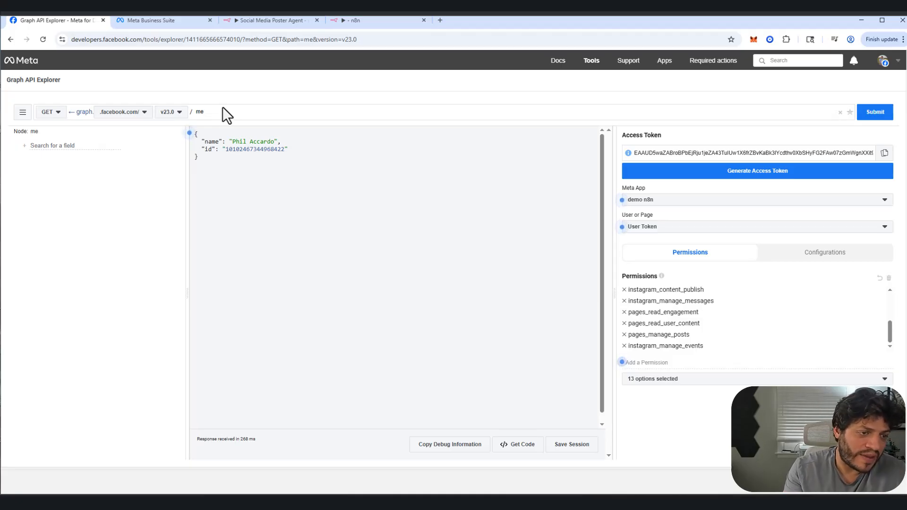
Step: Run a GET request on me/accounts/ to retrieve the Pages and their access tokens
type("/ad")
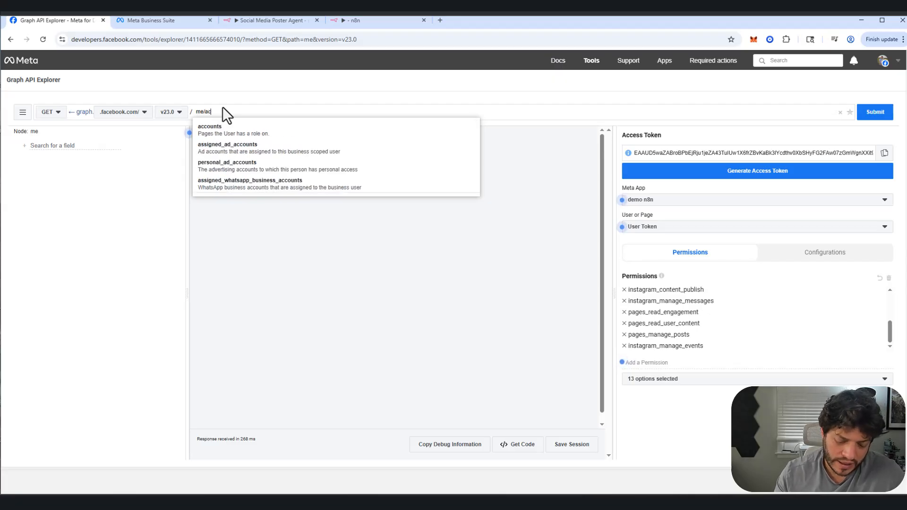
type("coun")
key("Down")
key("Down")
key("Down")
key("Down")
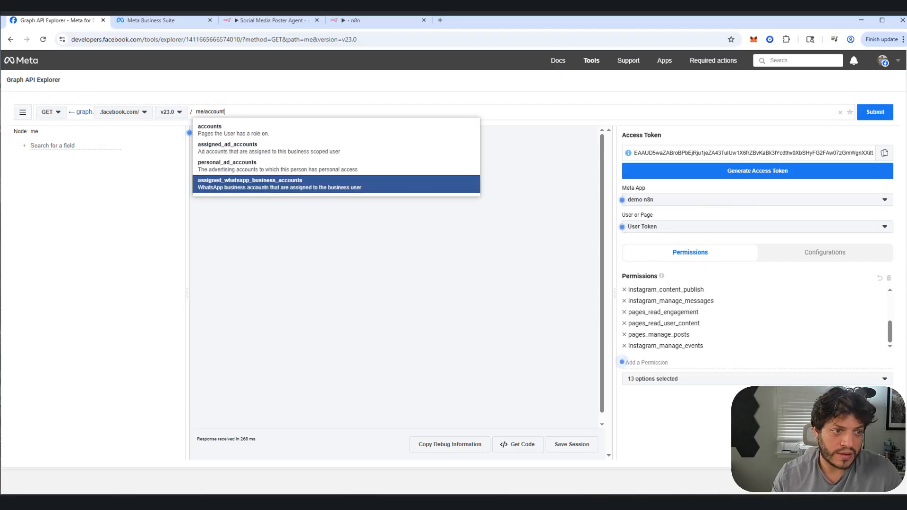
type("t/")
key("Return")
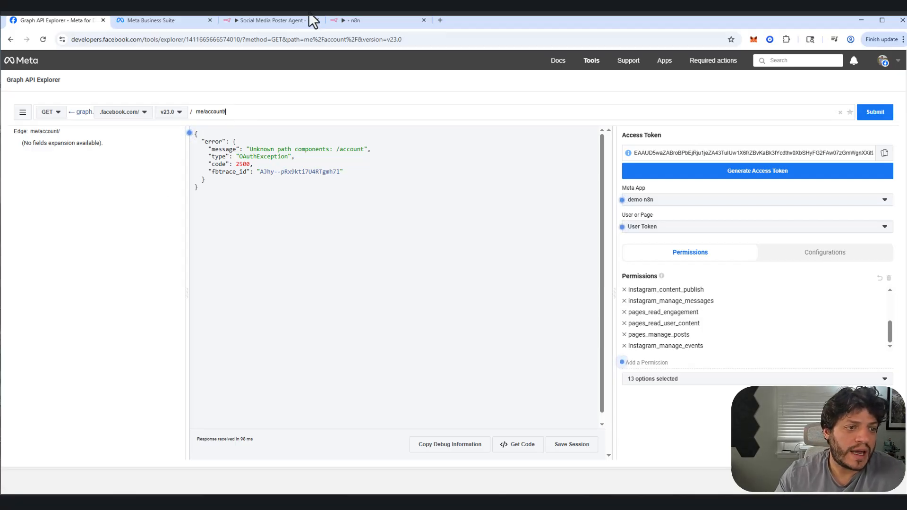
type("s")
key("Return")
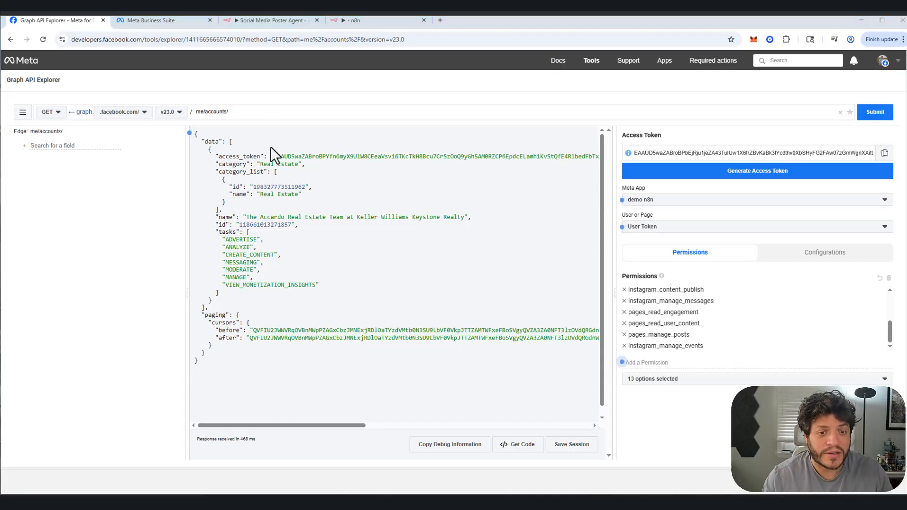
Step: Select the Page's full access_token value in the response and return to the n8n workflow canvas with the webhook nodes
left_click_drag(277, 157, 587, 156)
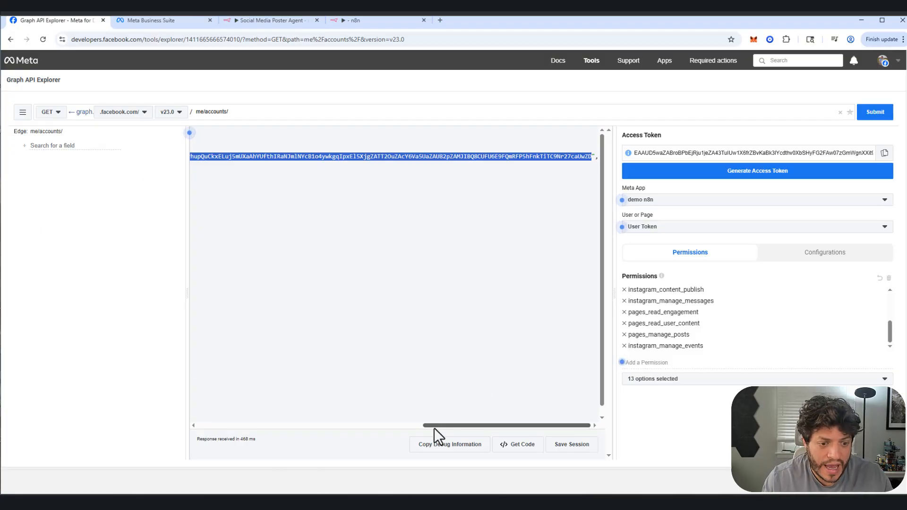
left_click_drag(429, 425, 197, 427)
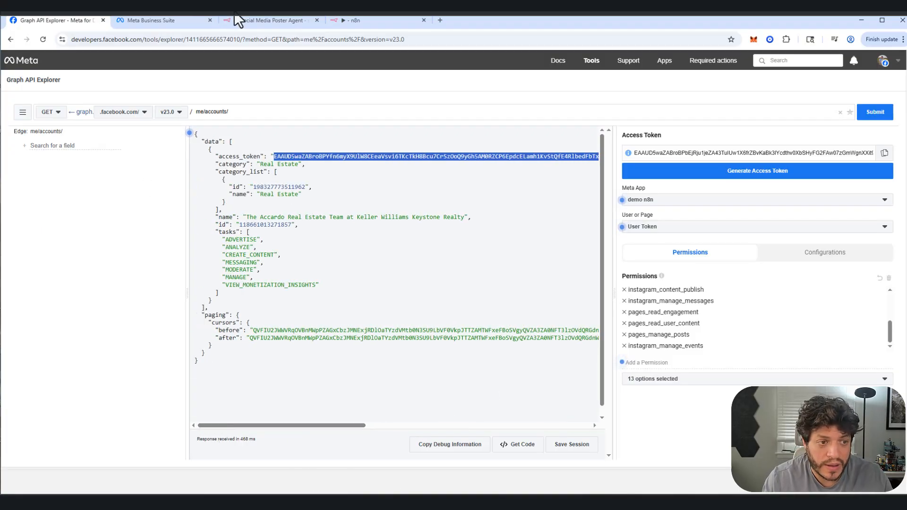
left_click(366, 24)
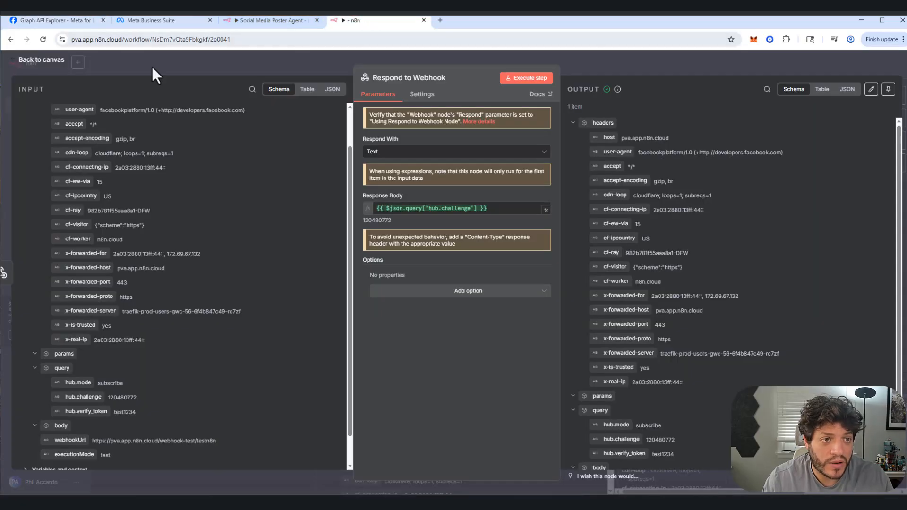
left_click(41, 60)
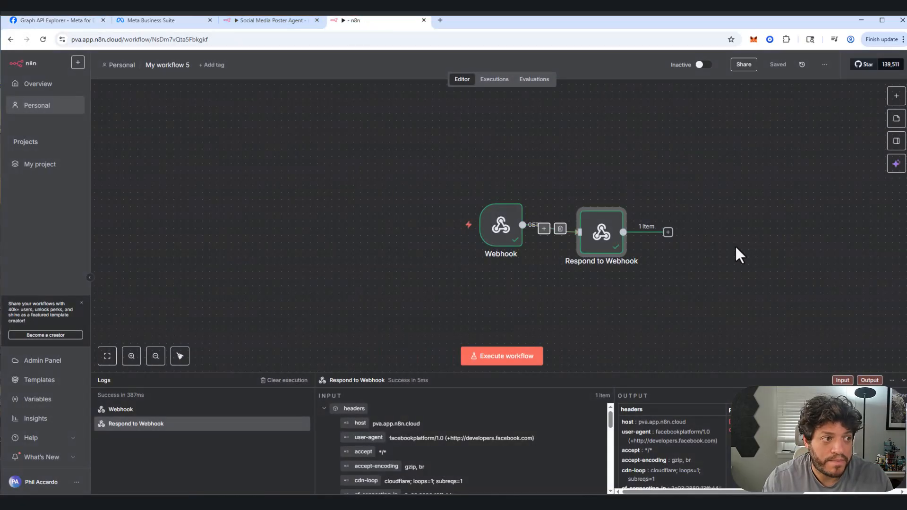
Step: Add a Facebook Graph API node after the Respond to Webhook node
left_click(892, 95)
type("face")
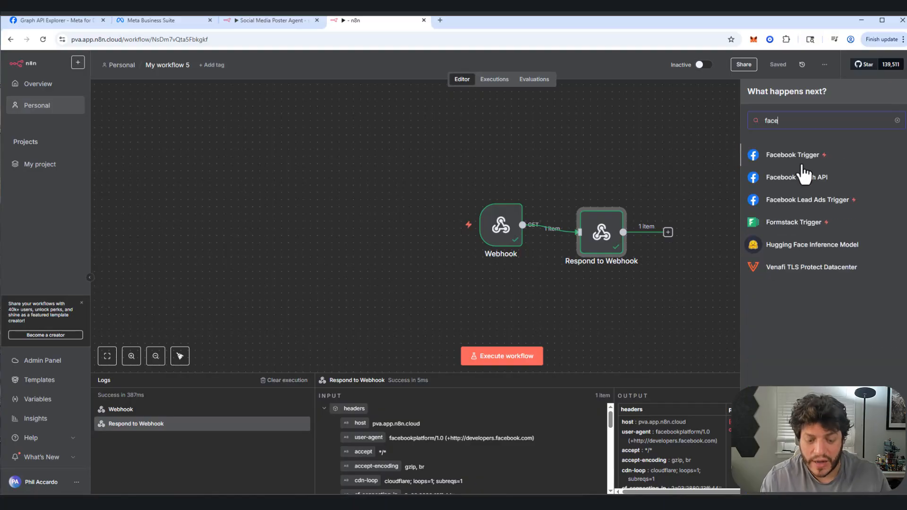
left_click(800, 178)
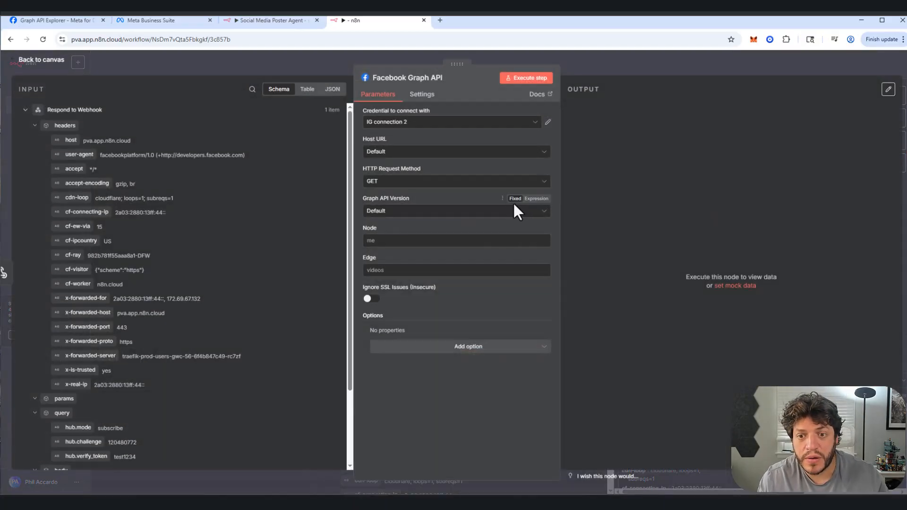
Step: Inspect the connection details of the existing IG connection 2 credential and close it
left_click(430, 123)
left_click(547, 123)
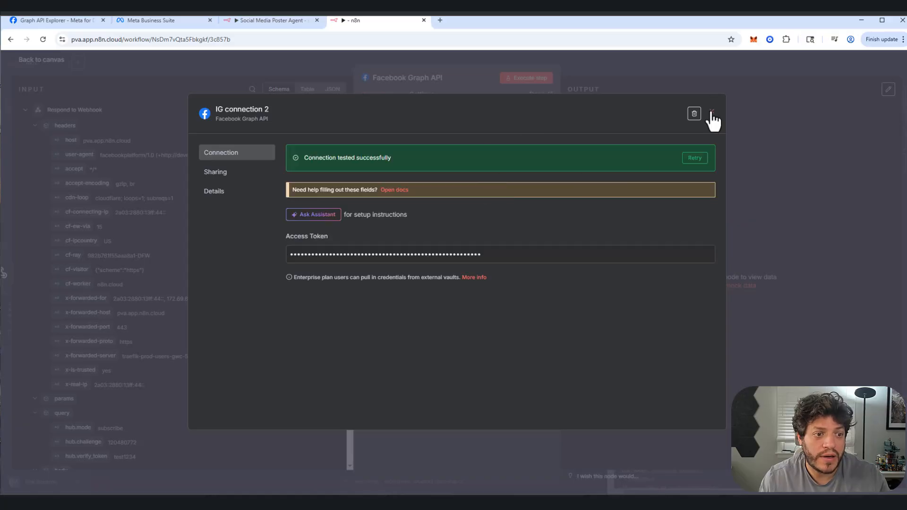
left_click(711, 113)
Step: Create a new credential for the Facebook Graph API node and name it "demo facebook n8n"
left_click(538, 121)
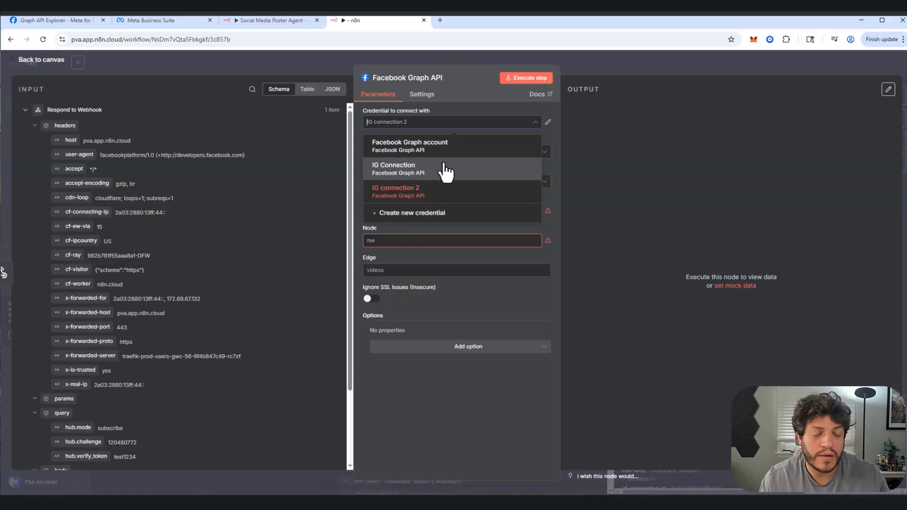
left_click(410, 214)
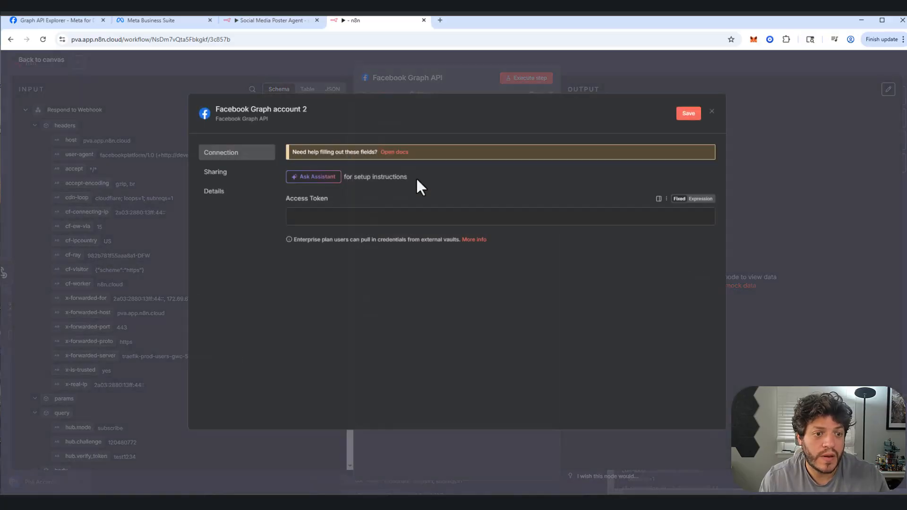
left_click(231, 111)
type("dem")
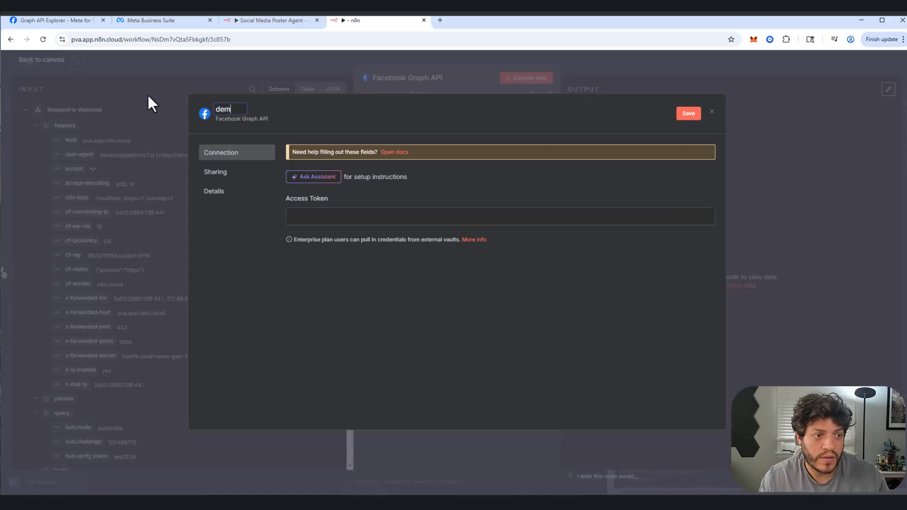
type("o facbeoo")
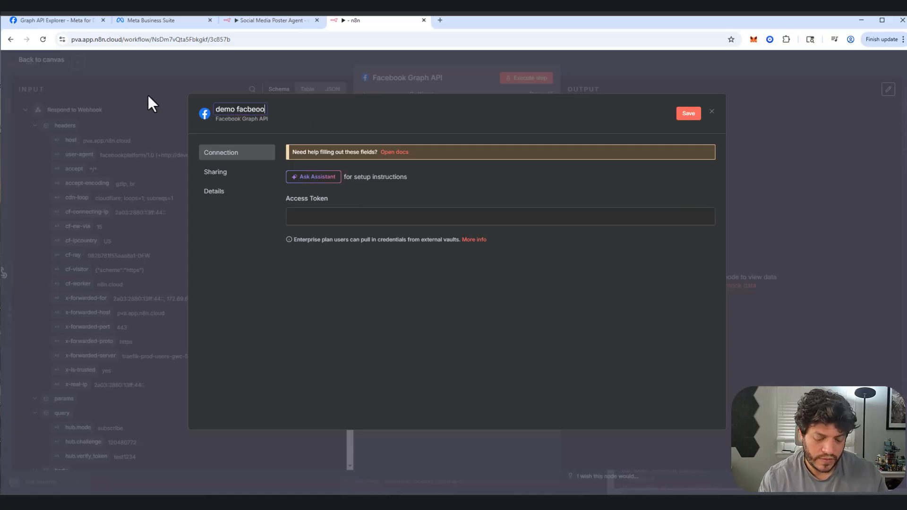
type("k")
key("BackSpace")
key("BackSpace")
key("BackSpace")
key("BackSpace")
key("BackSpace")
type("e")
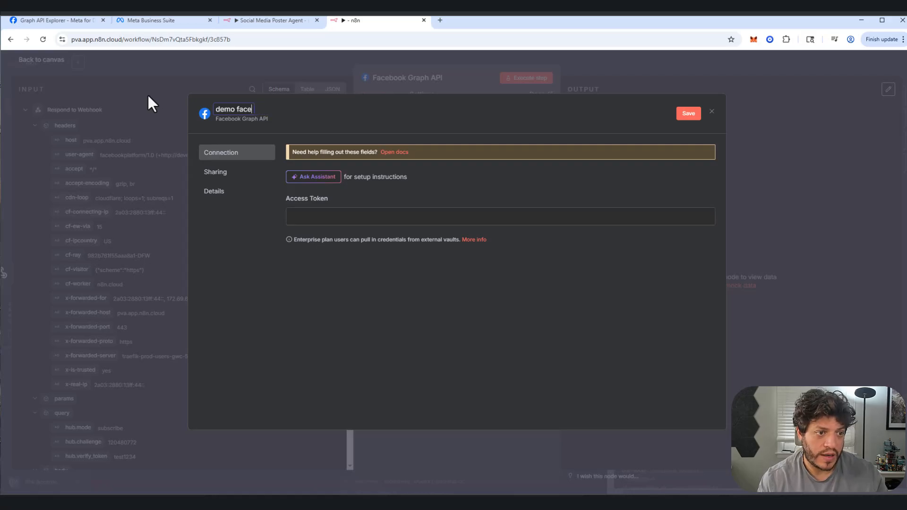
type("book")
key("BackSpace")
key("BackSpace")
key("BackSpace")
key("BackSpace")
type("bo")
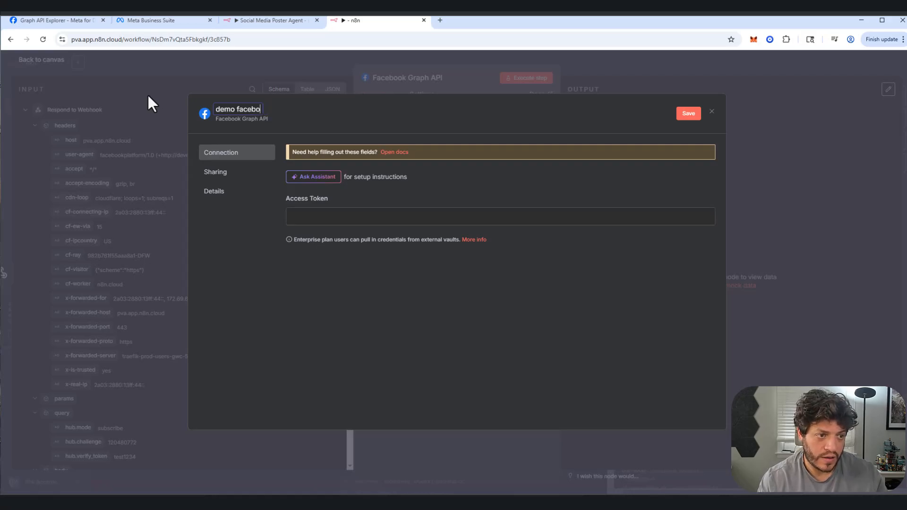
type("ok n8n")
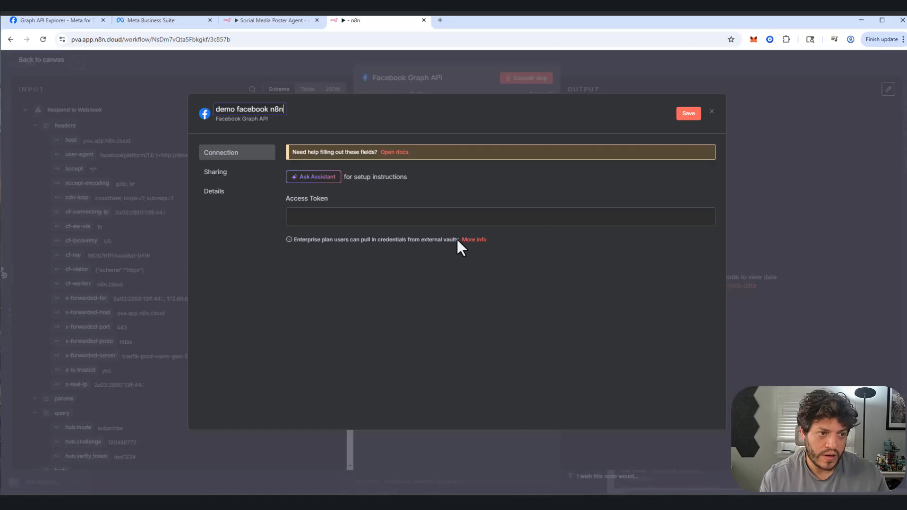
Step: Paste the Page access token into the credential's Access Token field, save the credential and close it
left_click(320, 217)
key("ctrl+v")
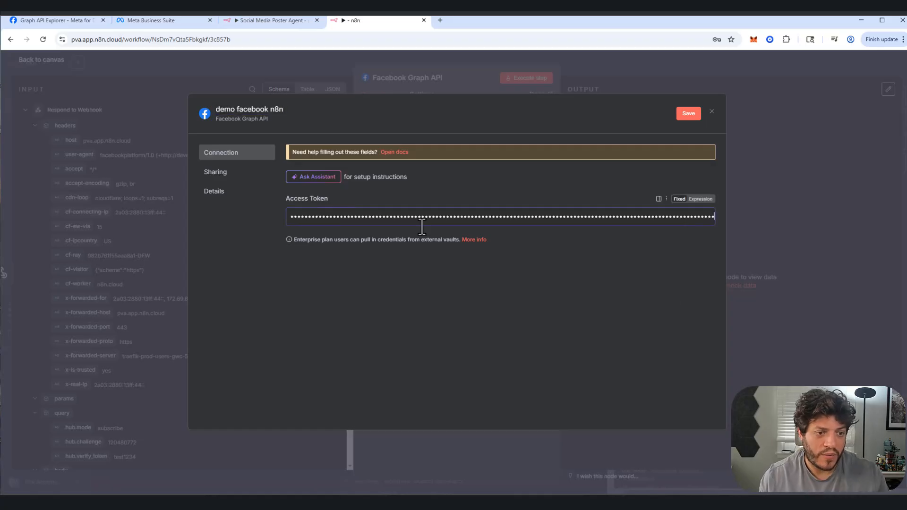
left_click(687, 115)
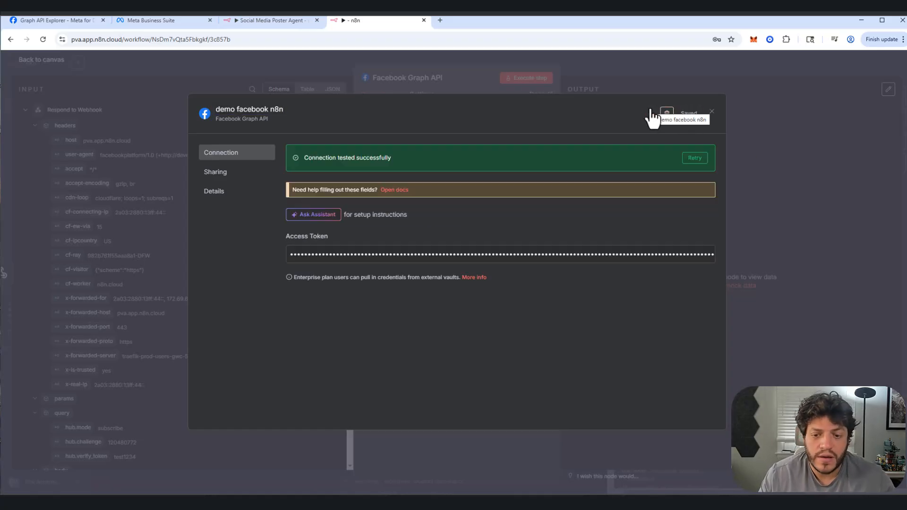
left_click(712, 112)
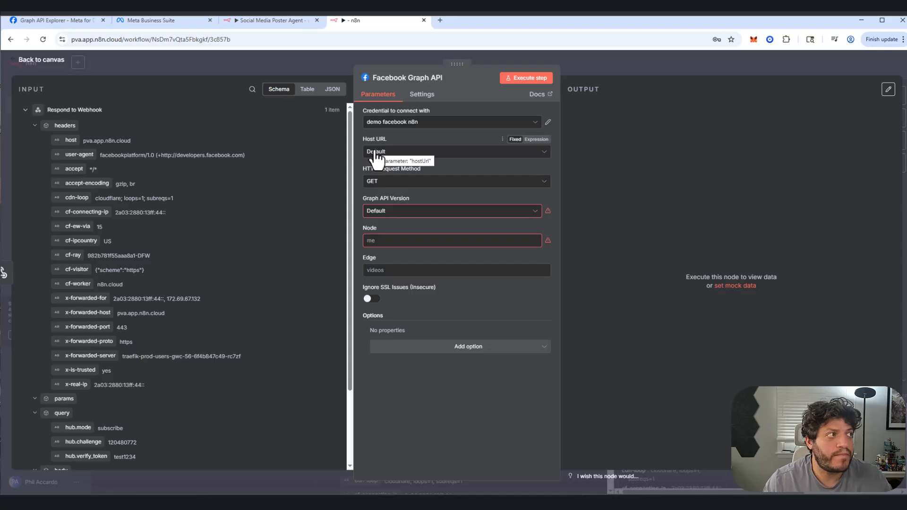
Step: Set the node's HTTP request method to POST and the Graph API version to v23.0
left_click(384, 184)
left_click(382, 225)
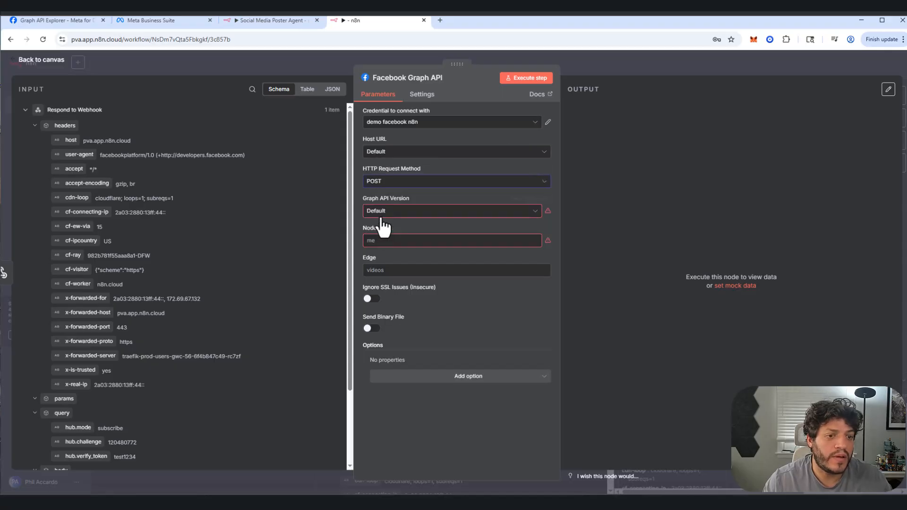
left_click(383, 214)
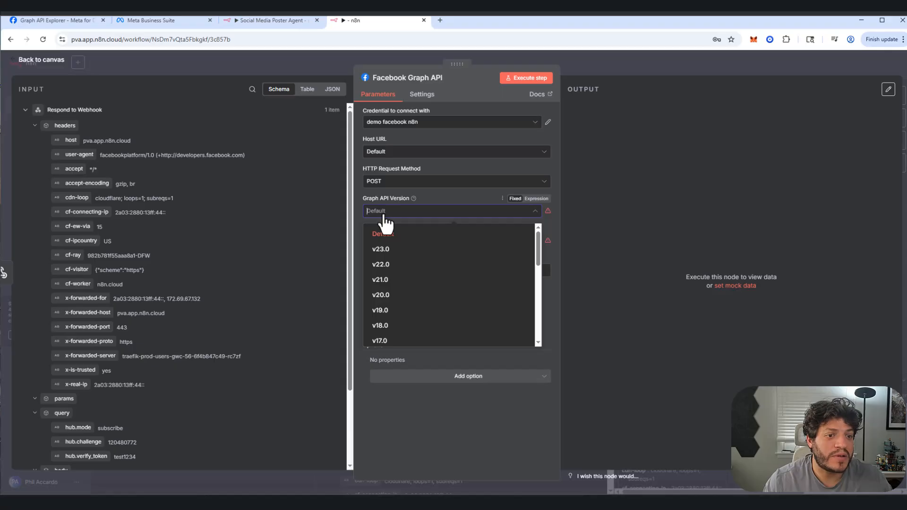
left_click(383, 251)
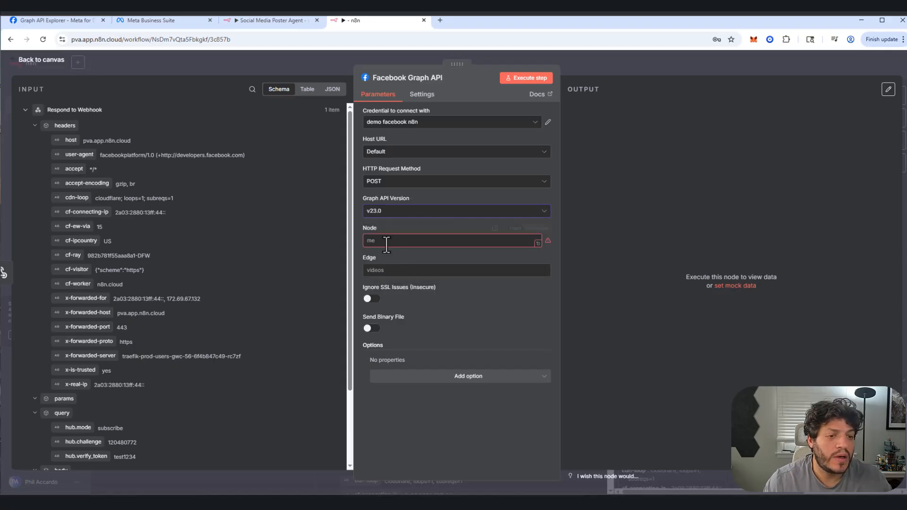
Step: Set the Graph API request's Node to me and its Edge to feed
left_click(387, 243)
type("m")
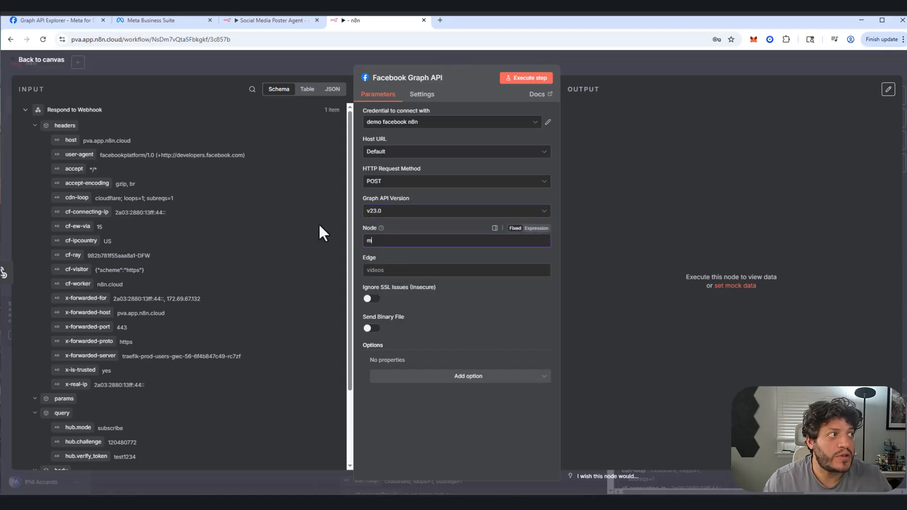
type("e")
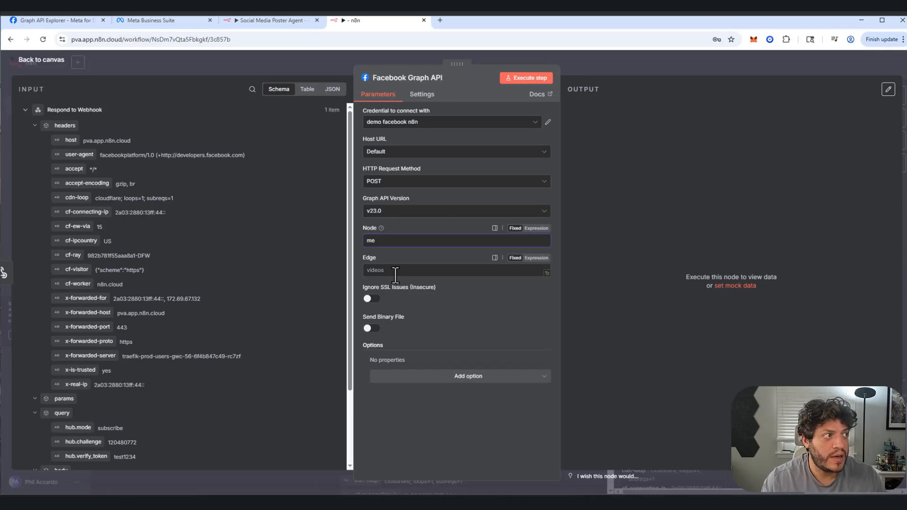
left_click(371, 270)
type("f")
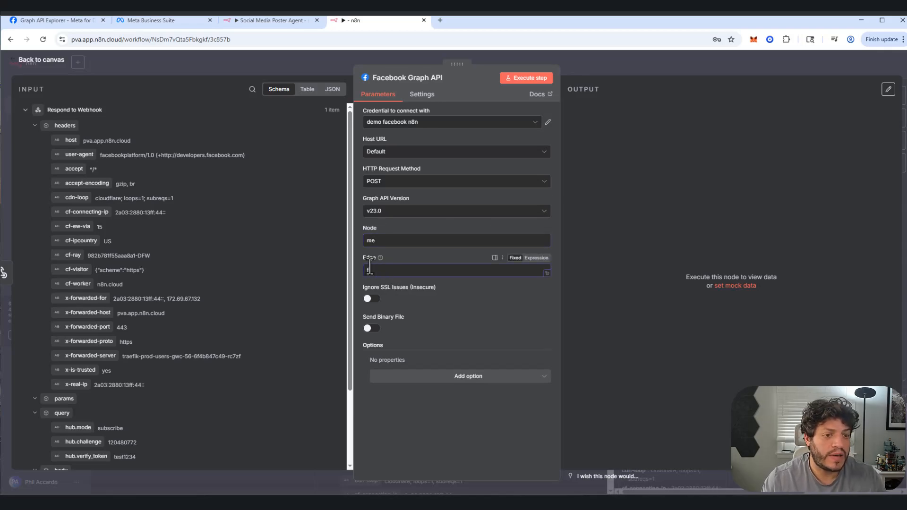
type("eed")
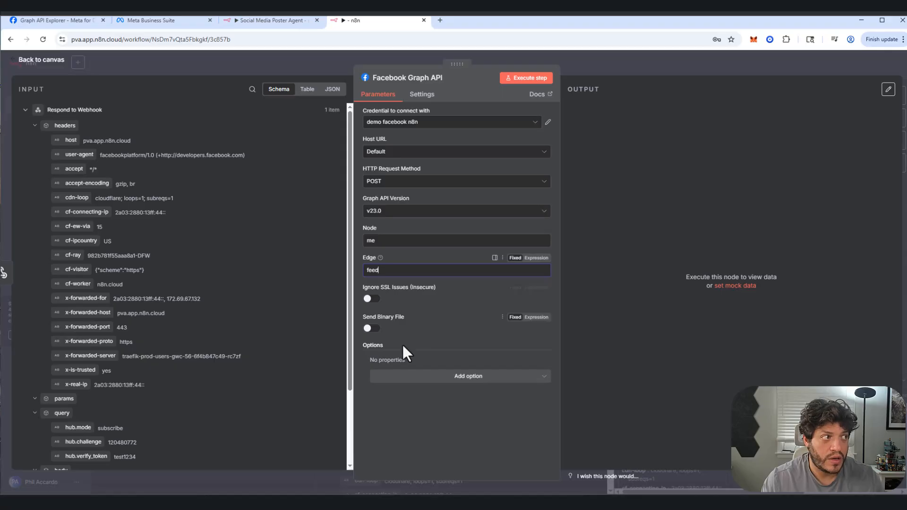
left_click(392, 379)
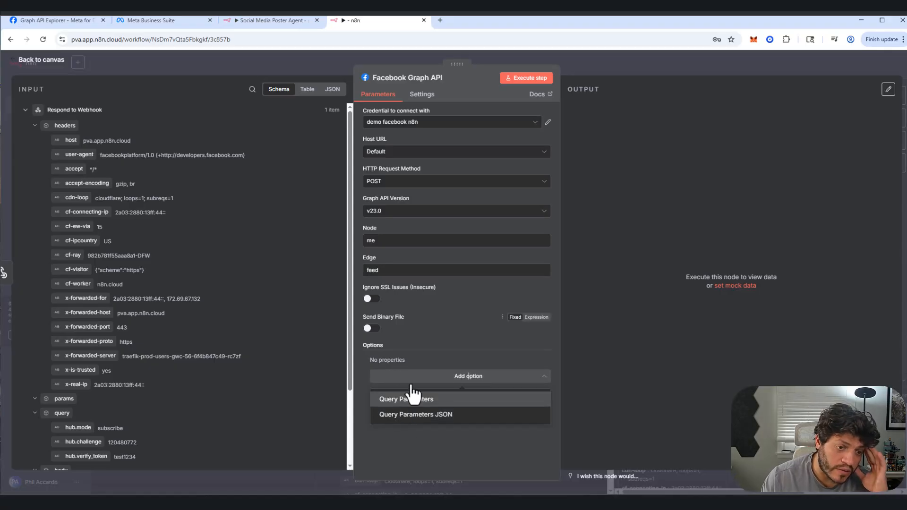
left_click(414, 401)
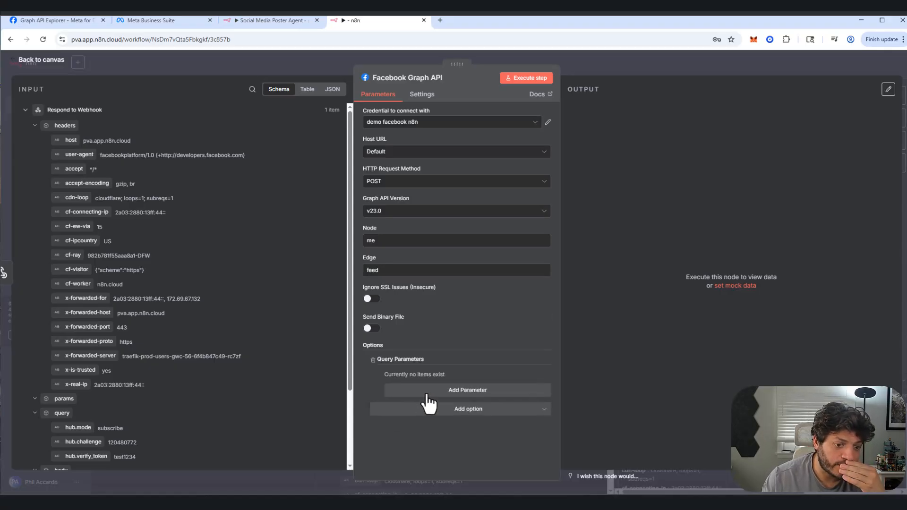
left_click(427, 395)
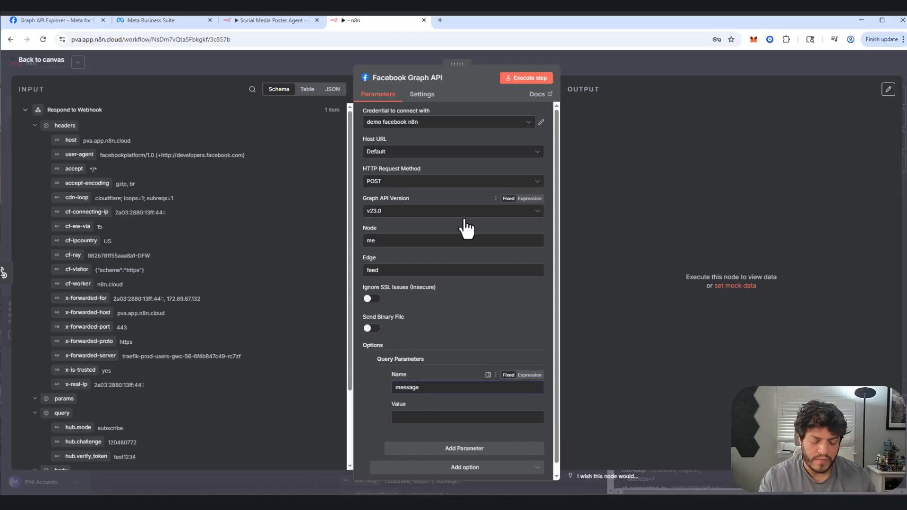
key("Tab")
left_click(524, 419)
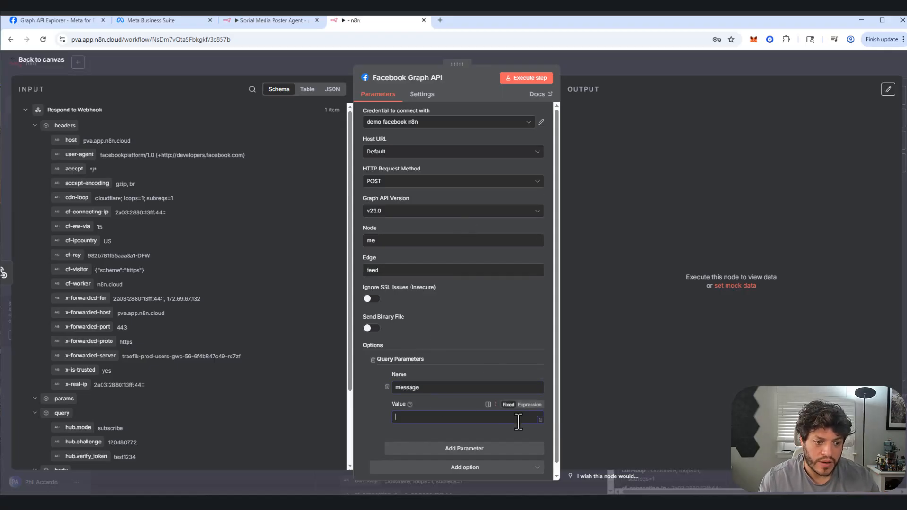
type("www.accardoteam.com")
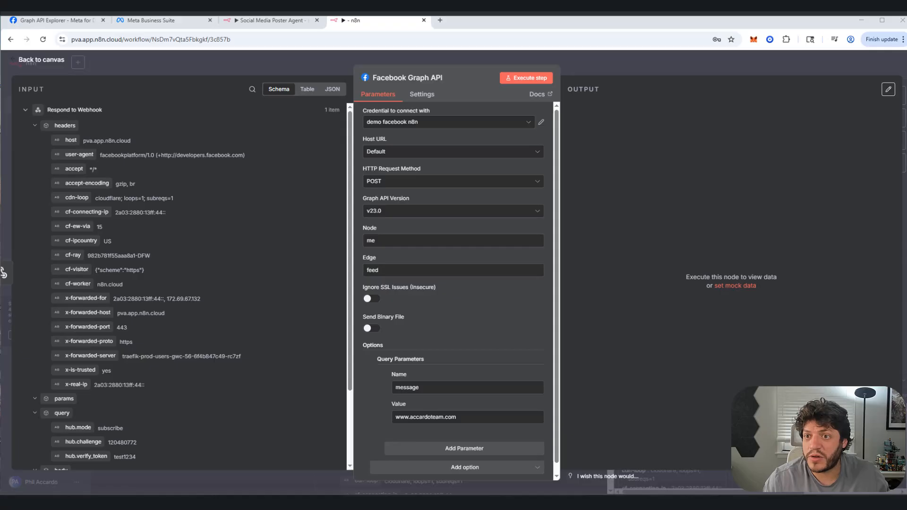
Step: Switch to Facebook to review the real estate team Page's existing posts, and return to the n8n node
left_click_drag(906, 24, 531, 28)
scroll(581, 159, "down", 9)
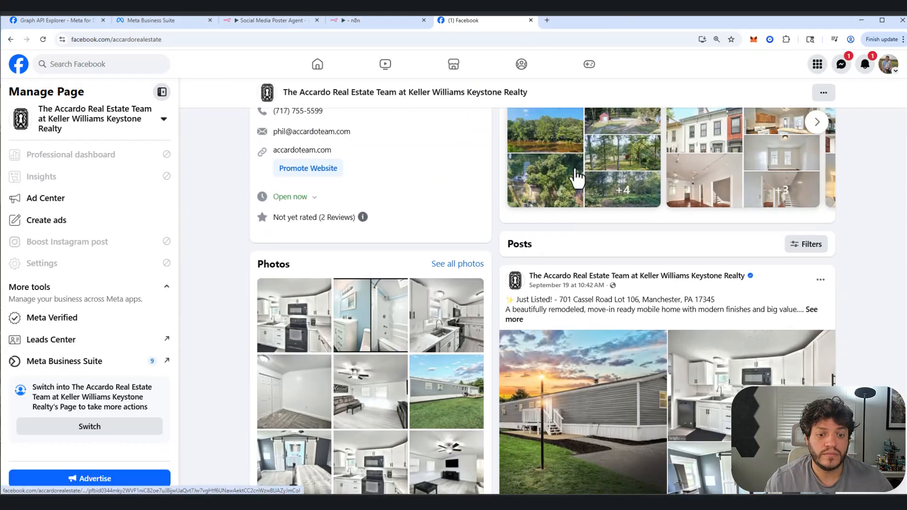
left_click(380, 24)
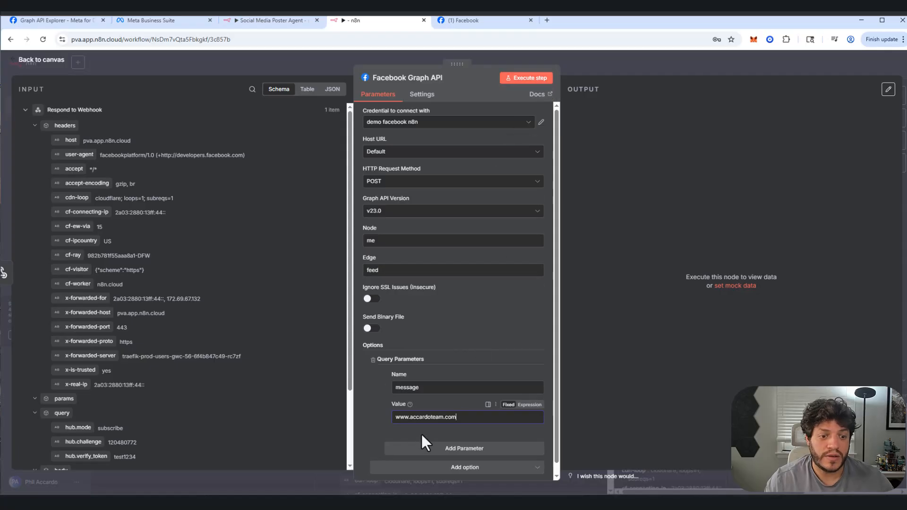
Step: Execute the Facebook Graph API node and reload the Facebook Page to check its newest post
left_click(505, 76)
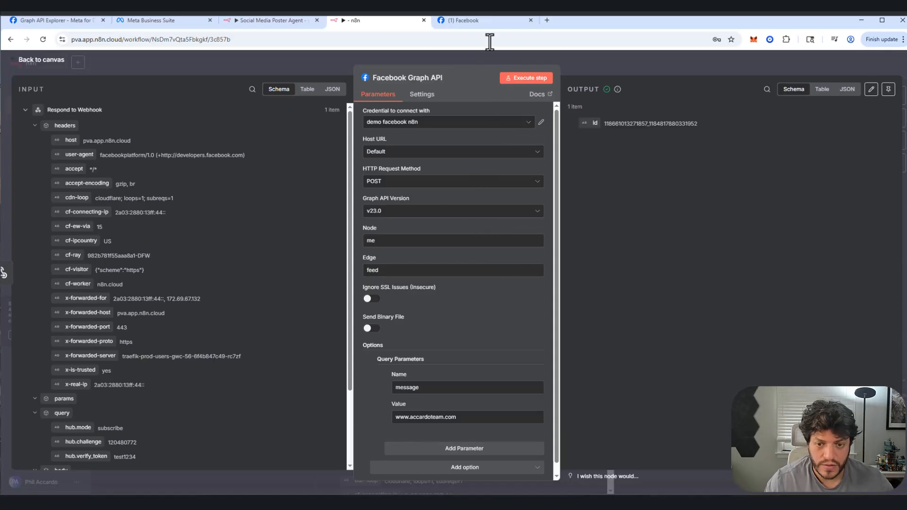
left_click(449, 19)
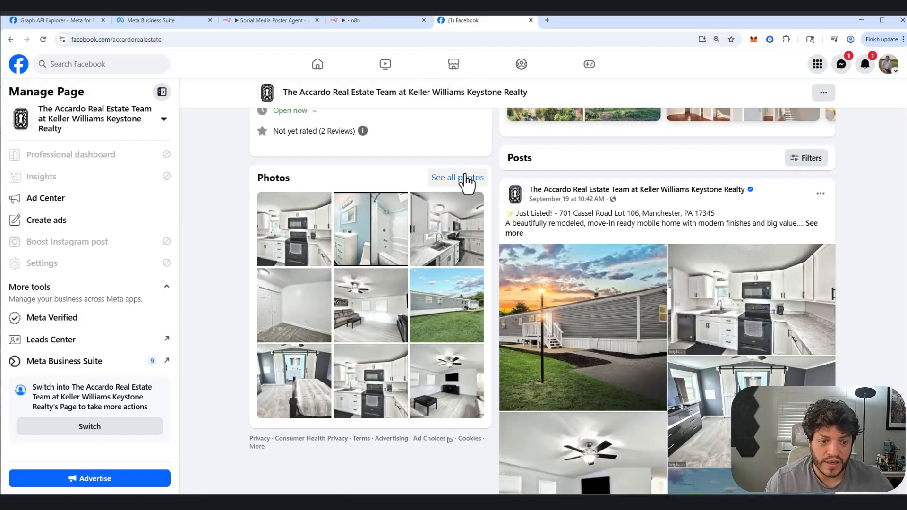
right_click(479, 158)
left_click(489, 192)
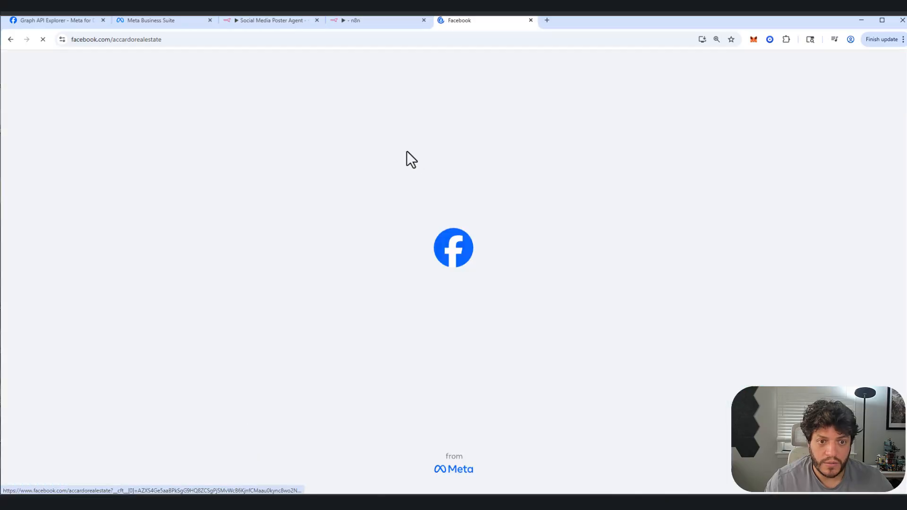
scroll(619, 353, "down", 9)
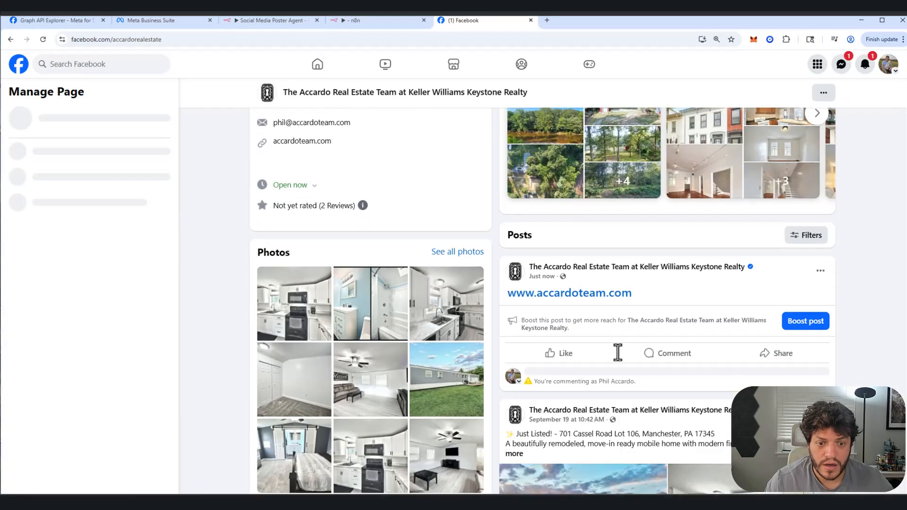
scroll(624, 312, "down", 2)
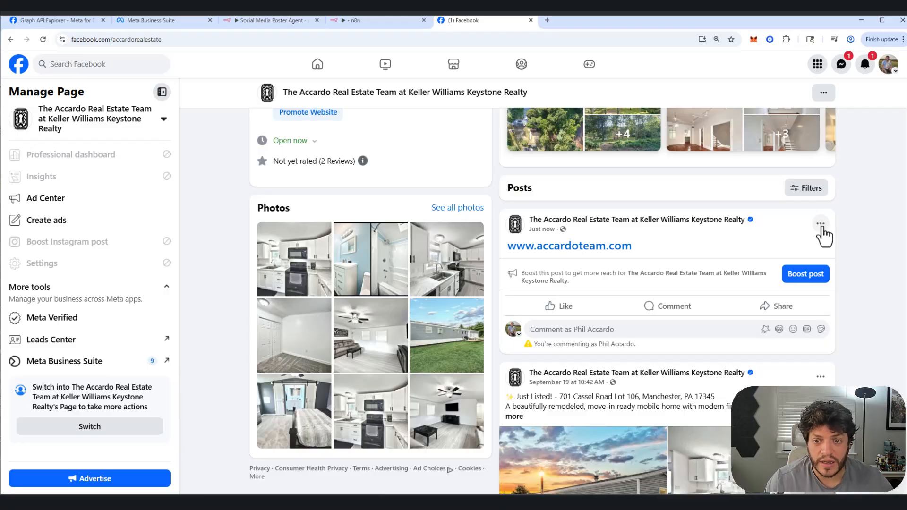
Step: Open the newest post's options and switch the active Facebook profile to the real estate team's Page
left_click(820, 225)
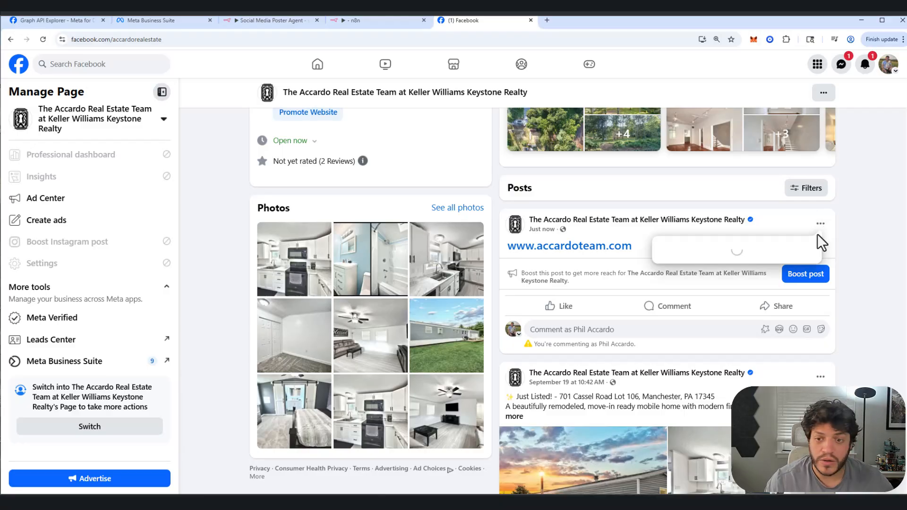
left_click(888, 44)
left_click(721, 70)
left_click(884, 71)
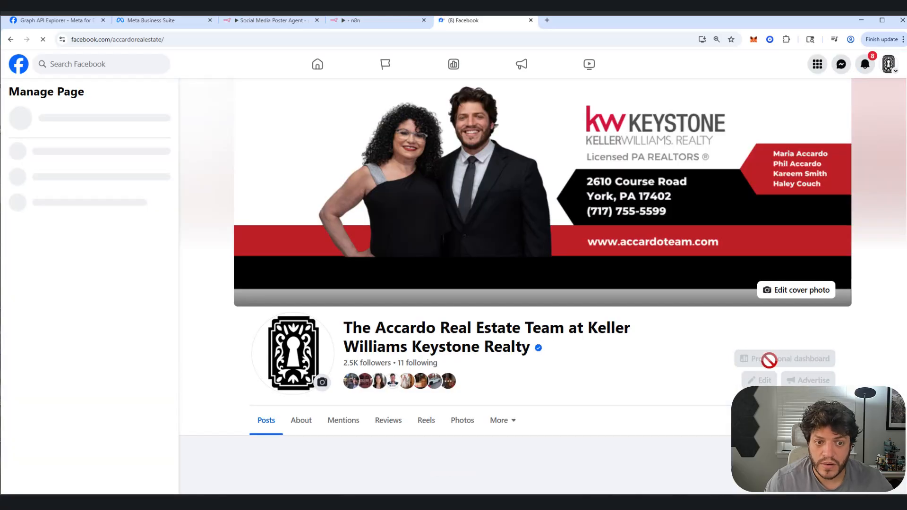
scroll(846, 302, "down", 5)
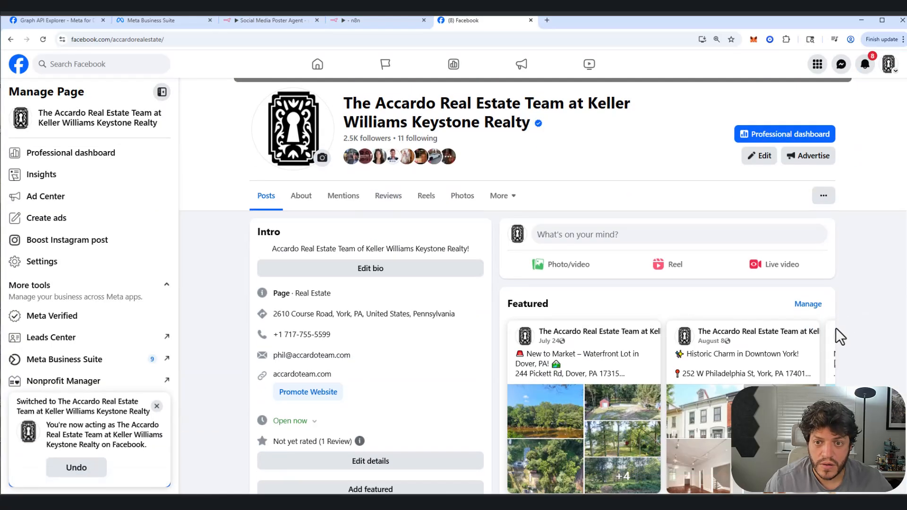
scroll(809, 343, "down", 6)
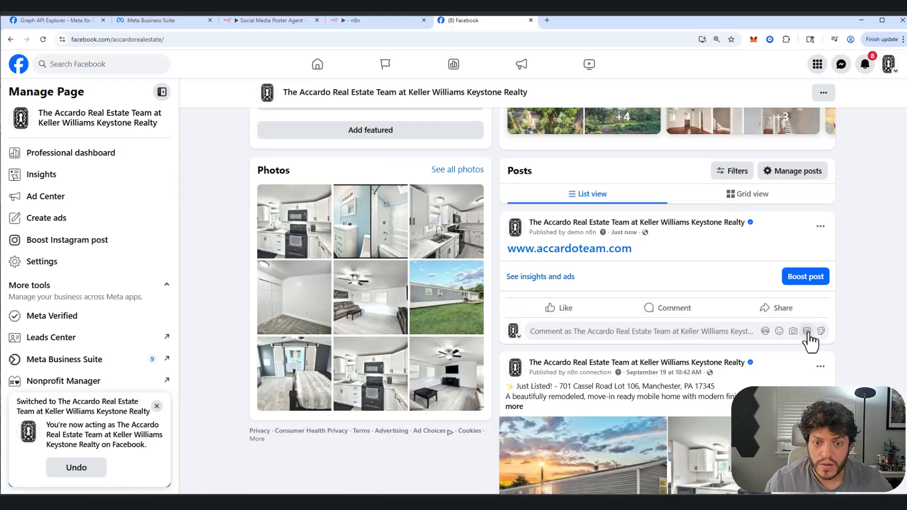
left_click(821, 226)
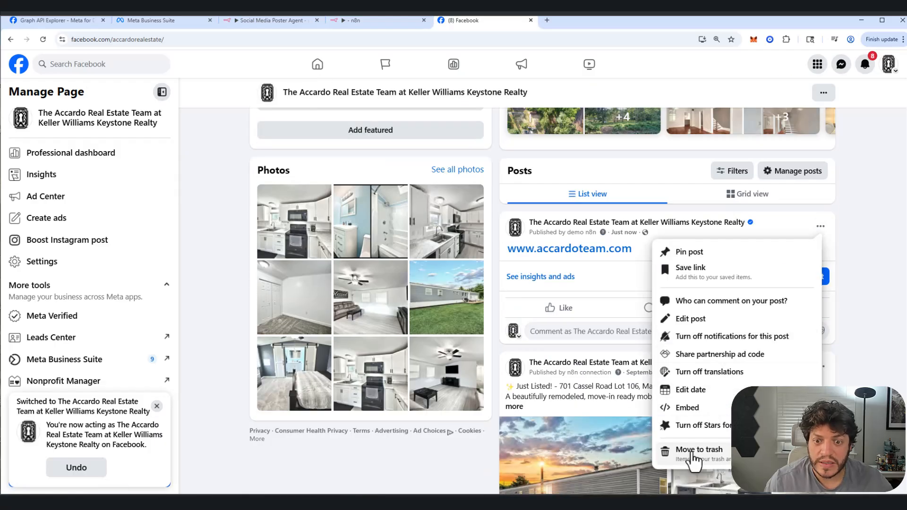
left_click(691, 451)
left_click(569, 305)
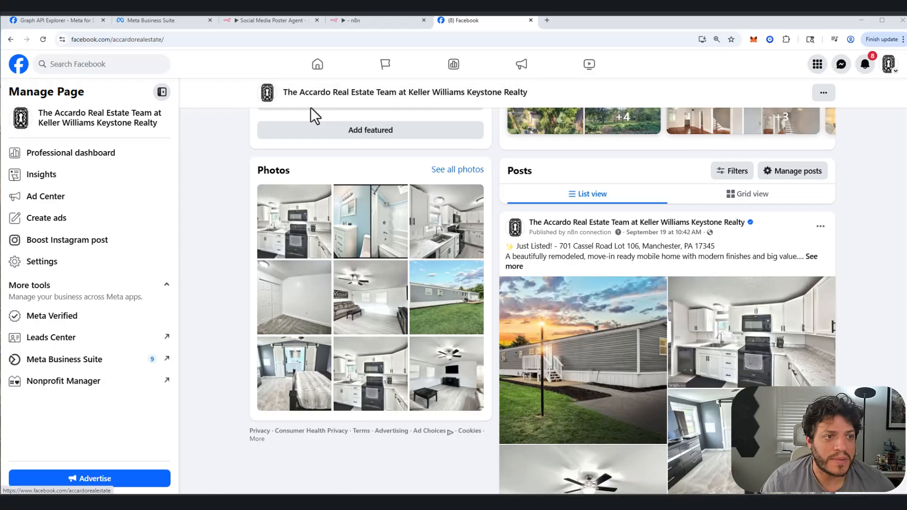
Step: Switch to the Graph API Explorer and submit a GET request to me/accounts
left_click(27, 21)
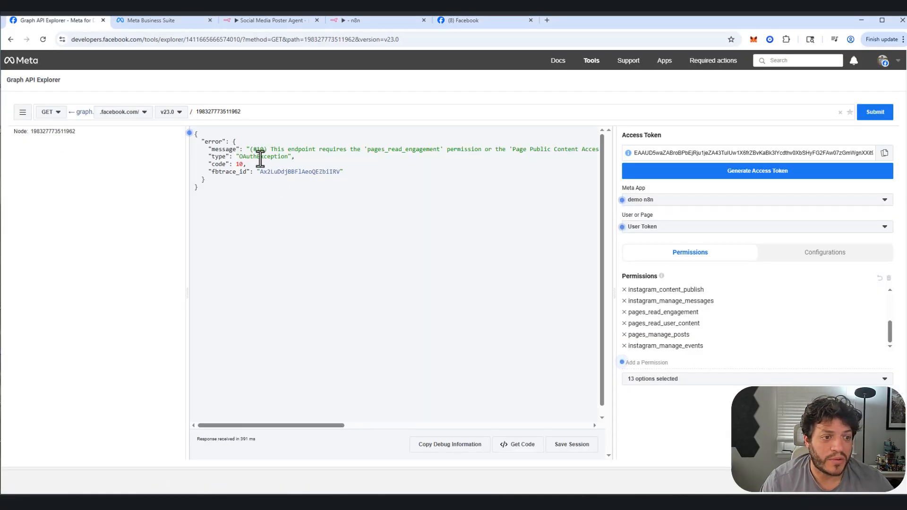
double_click(273, 112)
type("me/")
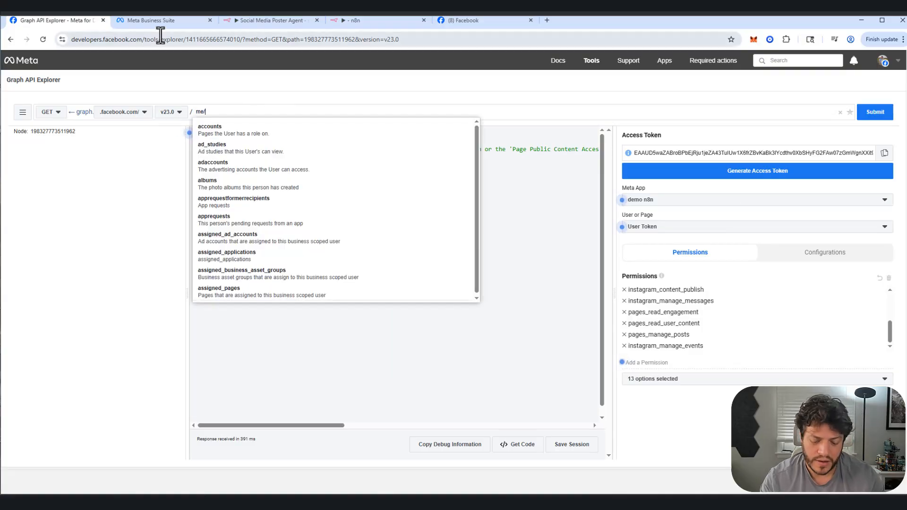
key("Down")
key("Return")
key("Return")
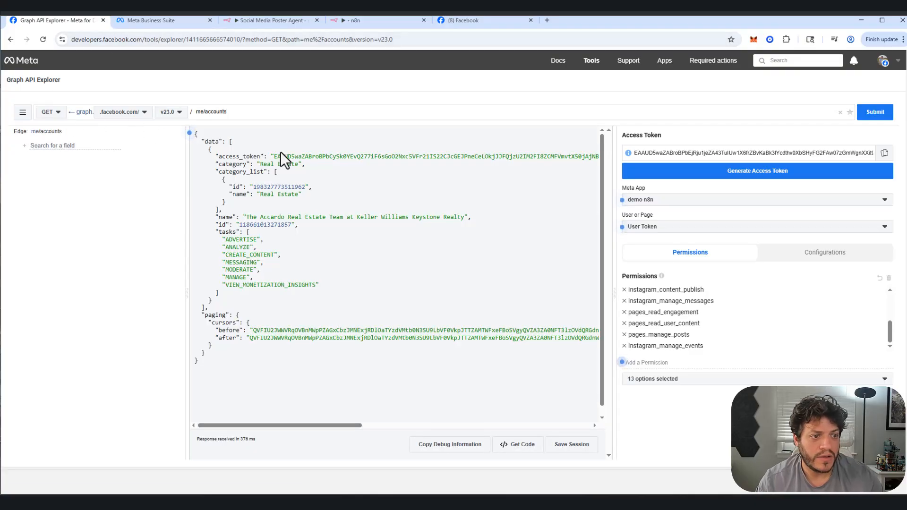
Step: Copy the Page access token from the response, paste it into the Access Token Debugger and debug it
left_click_drag(273, 156, 591, 156)
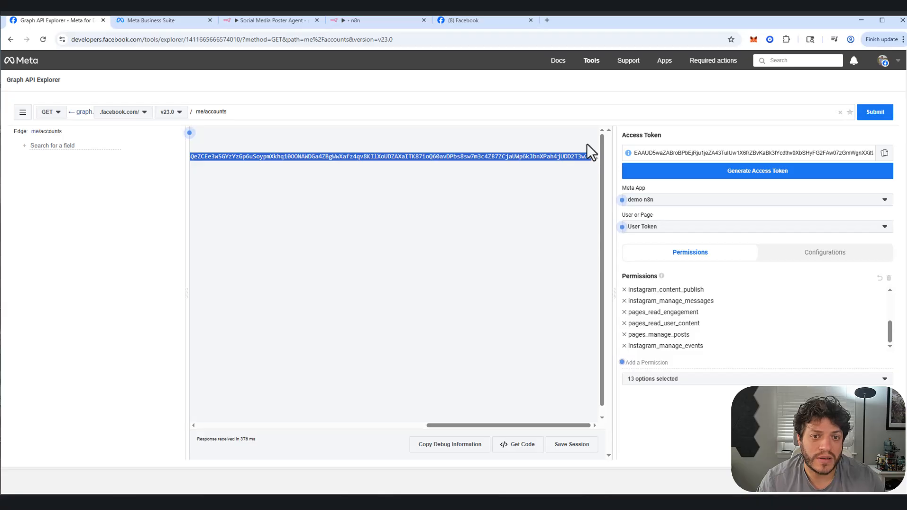
mouse_move(588, 69)
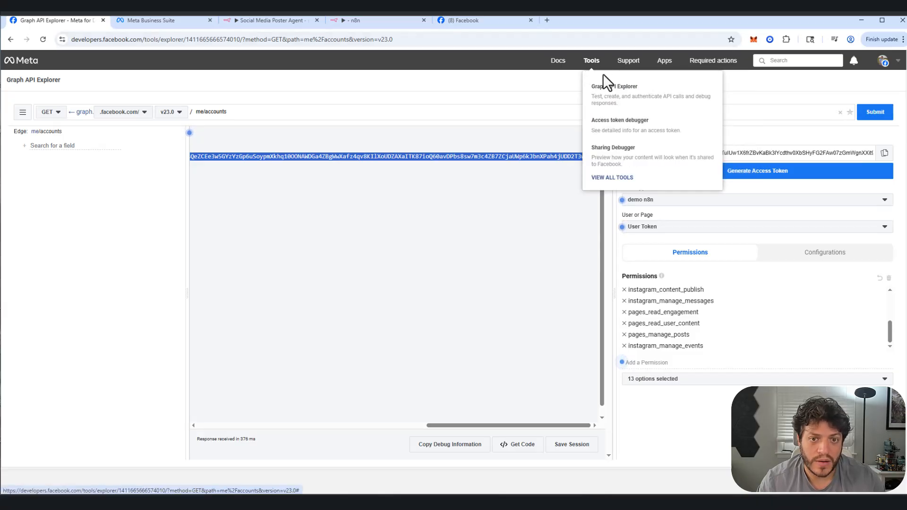
left_click(598, 124)
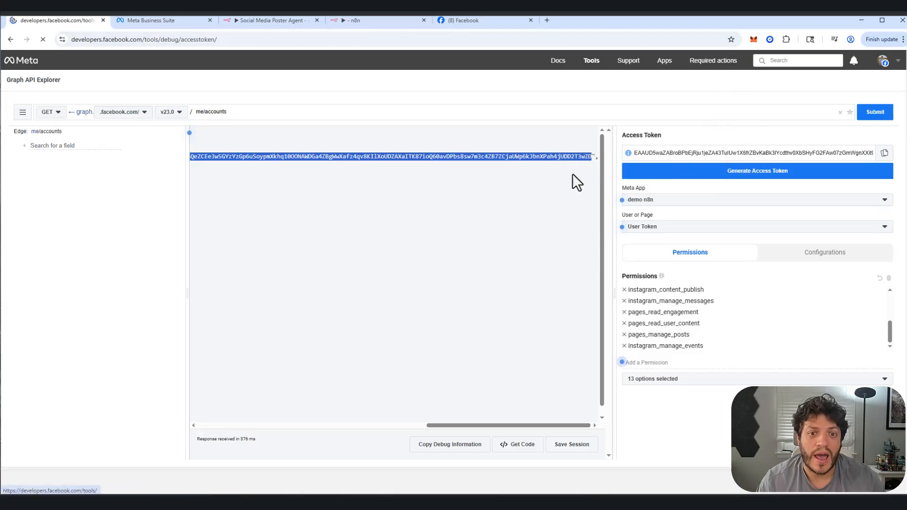
left_click(292, 142)
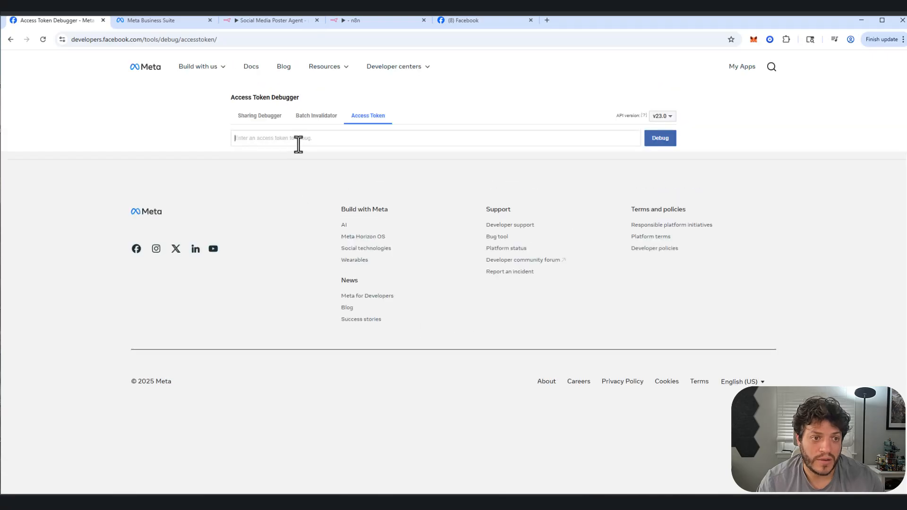
key("ctrl+v")
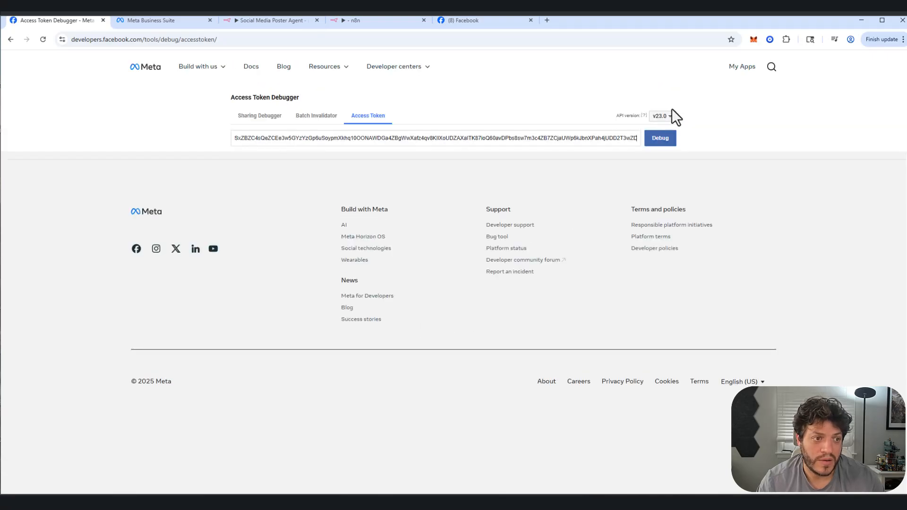
left_click(661, 150)
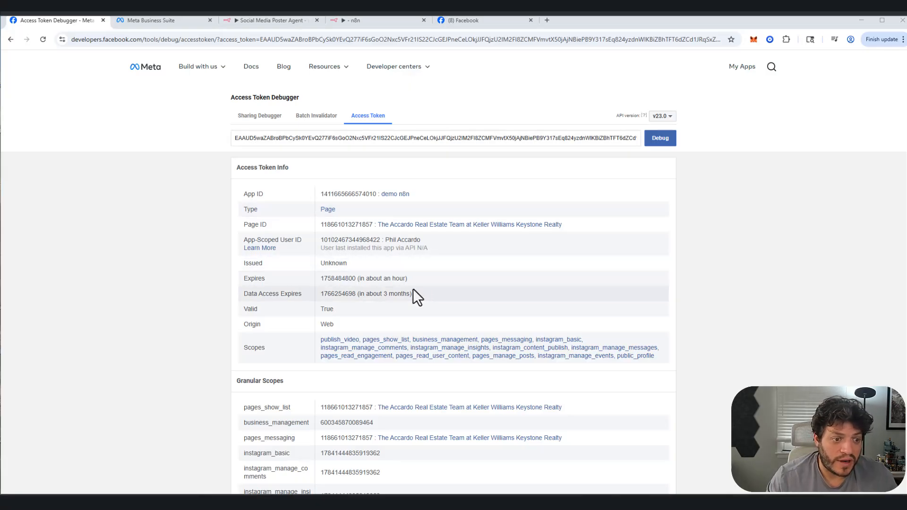
Step: Review the token's expiry and scopes, then extend the access token, confirming with the account password
mouse_move(408, 293)
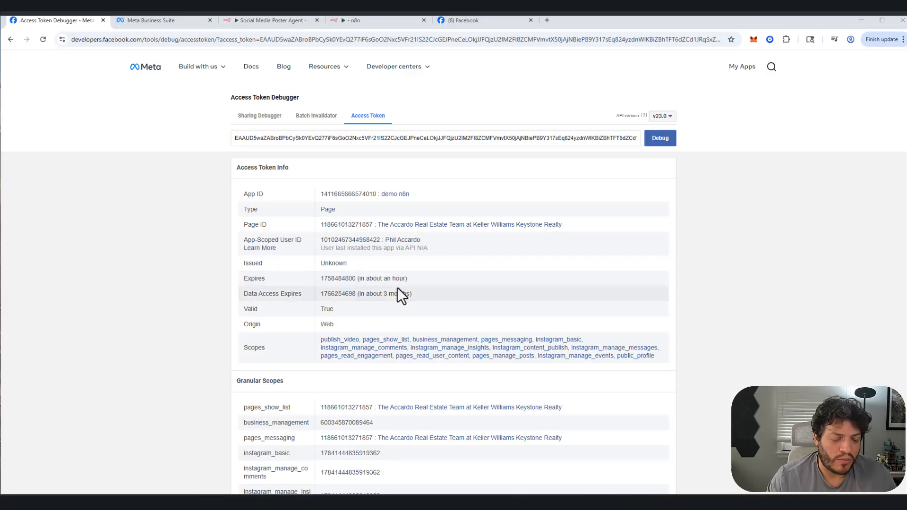
scroll(398, 287, "down", 4)
scroll(399, 291, "up", 4)
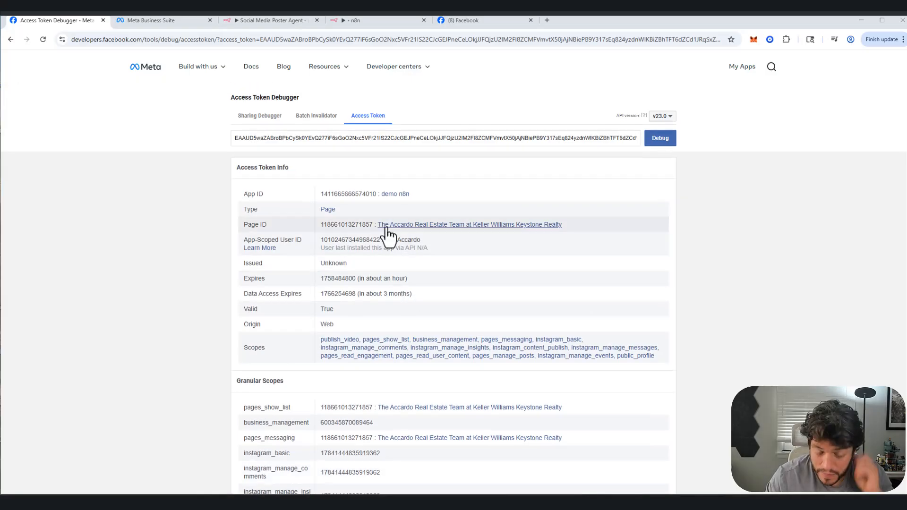
scroll(392, 246, "down", 6)
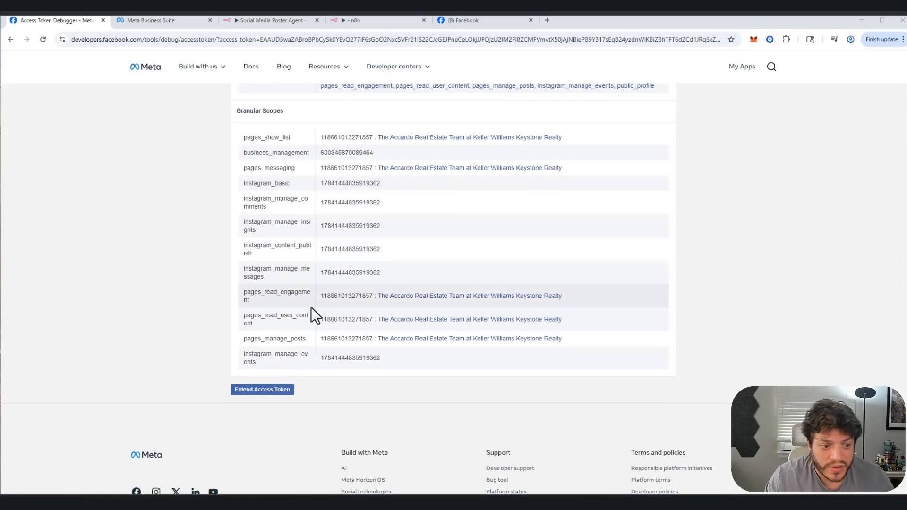
scroll(302, 312, "down", 2)
left_click(285, 300)
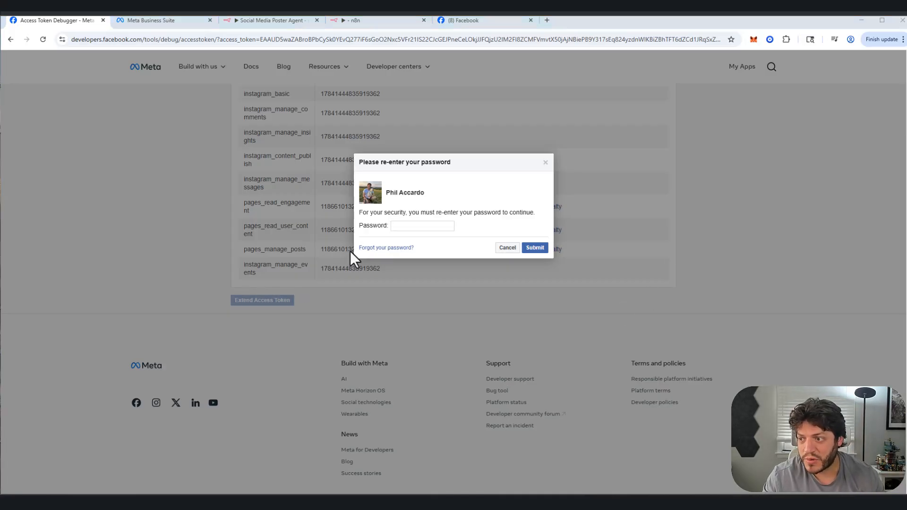
left_click(534, 248)
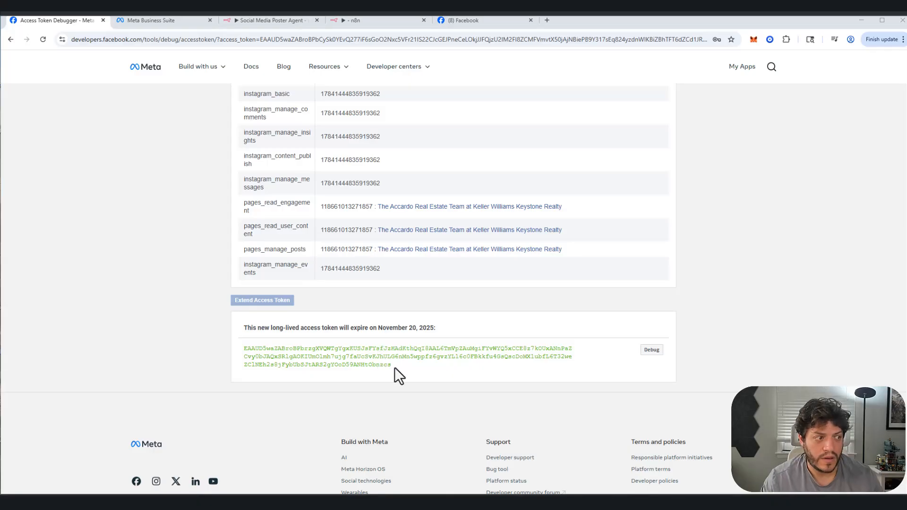
Step: Copy the new long-lived token, paste it as the access token of the demo facebook n8n credential in n8n, and save it
left_click_drag(389, 366, 243, 344)
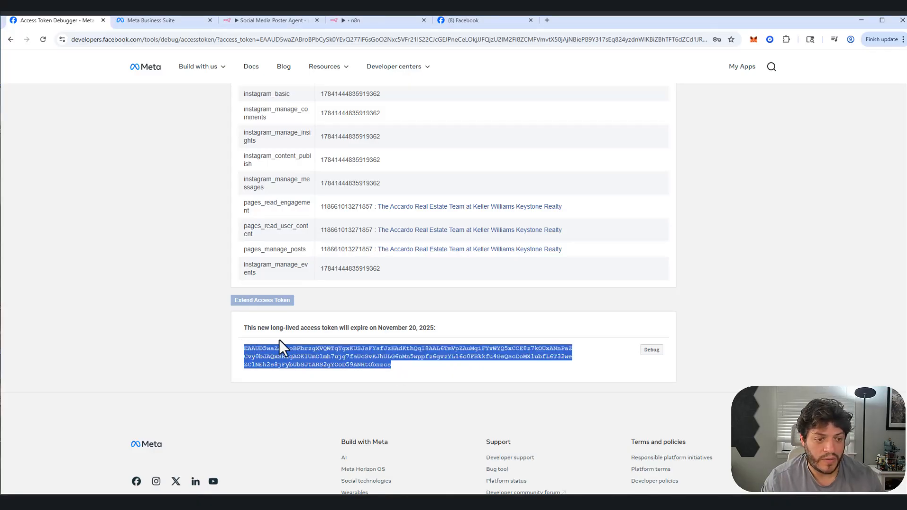
left_click(381, 18)
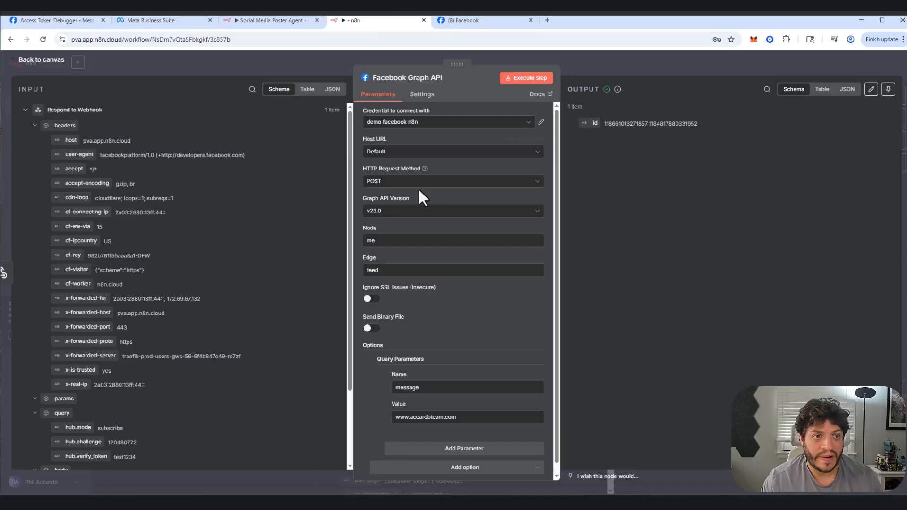
left_click(541, 128)
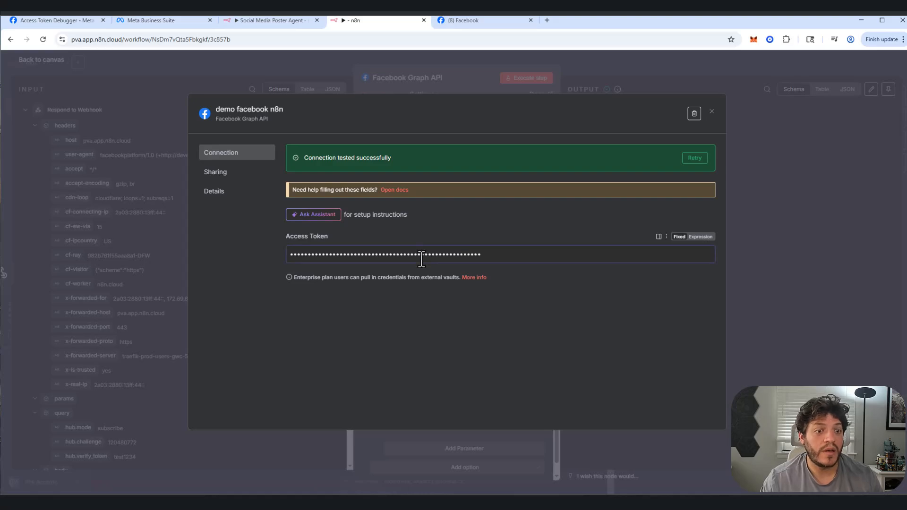
key("ctrl+a")
key("ctrl+v")
left_click(688, 114)
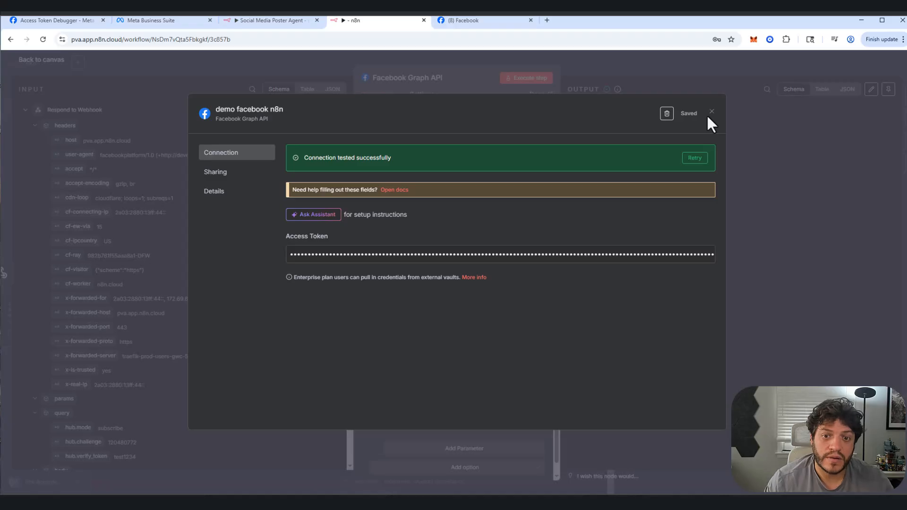
left_click(711, 112)
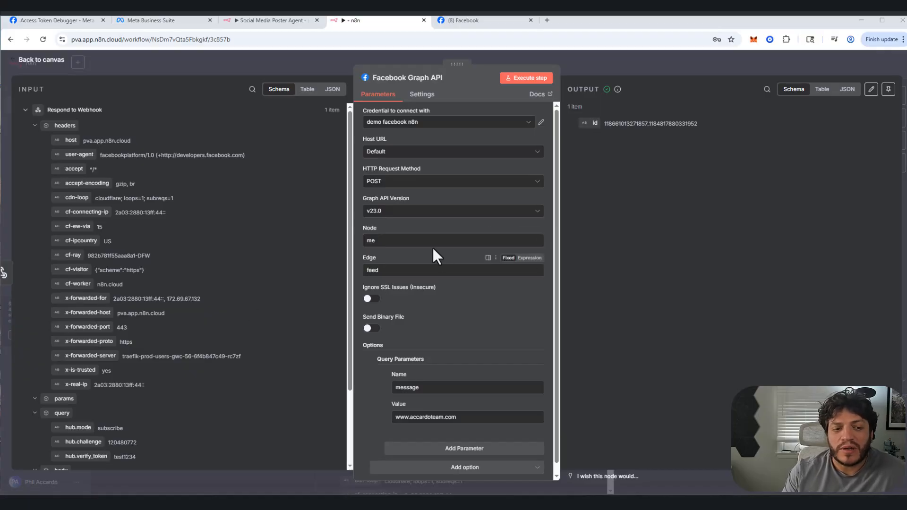
Step: Select the Graph API node's Node value, then return to the demo n8n app in Meta for Developers and open its Graph API Explorer
left_click_drag(402, 240, 354, 248)
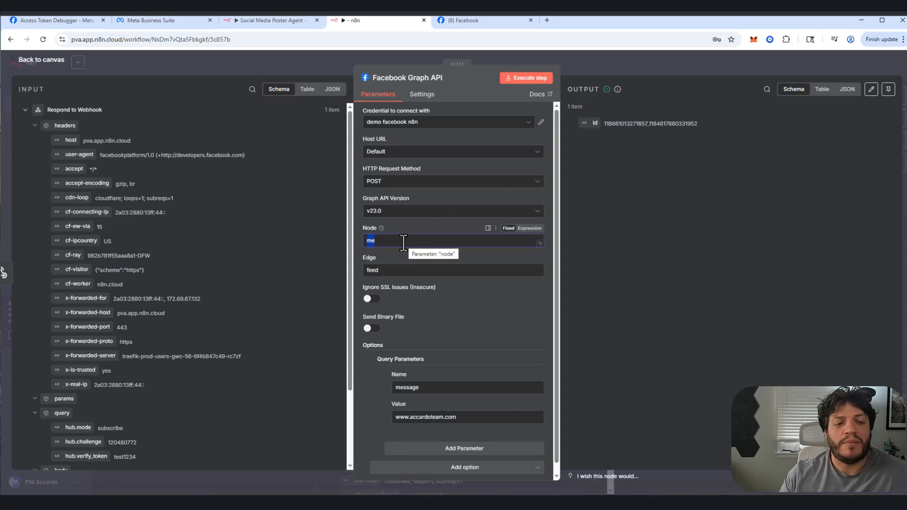
key("BackSpace")
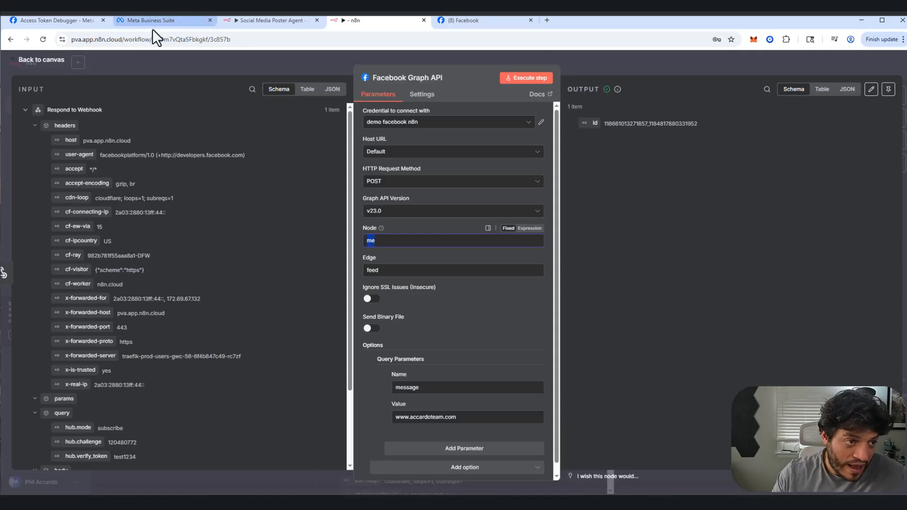
left_click(138, 22)
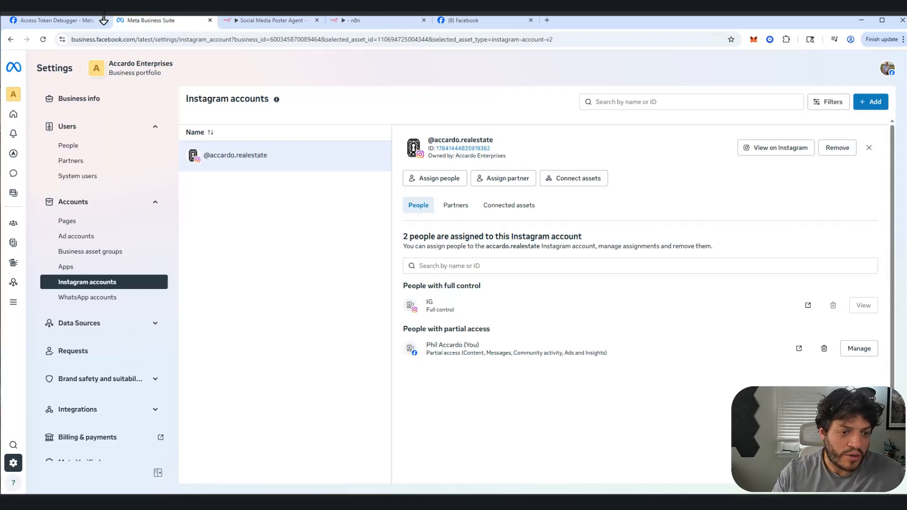
left_click(50, 19)
scroll(401, 178, "up", 8)
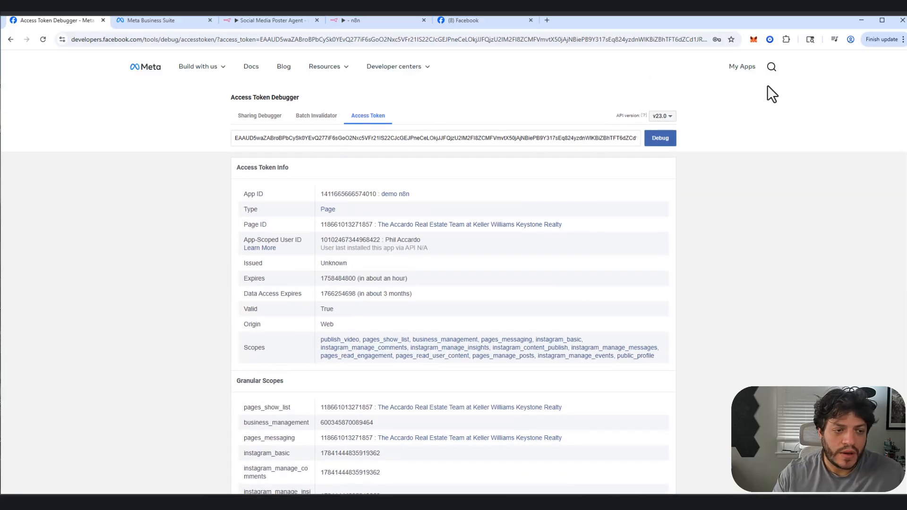
left_click(742, 67)
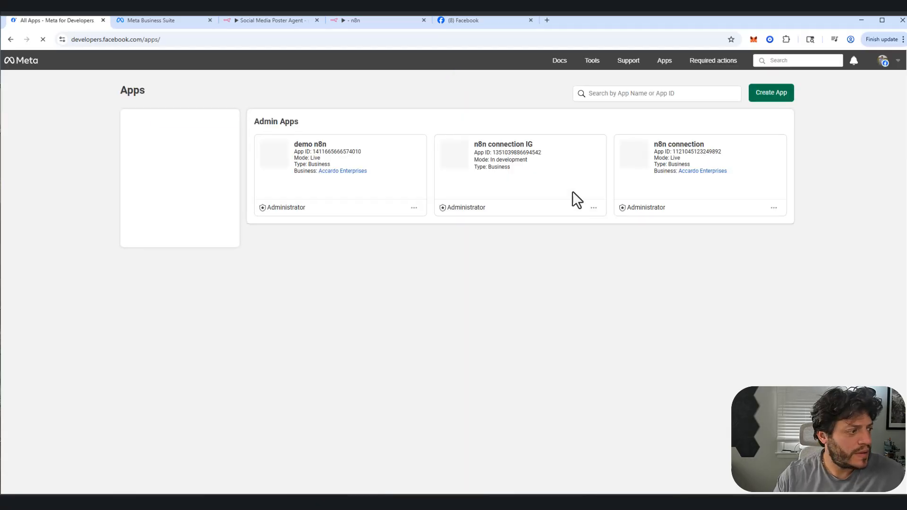
left_click(321, 152)
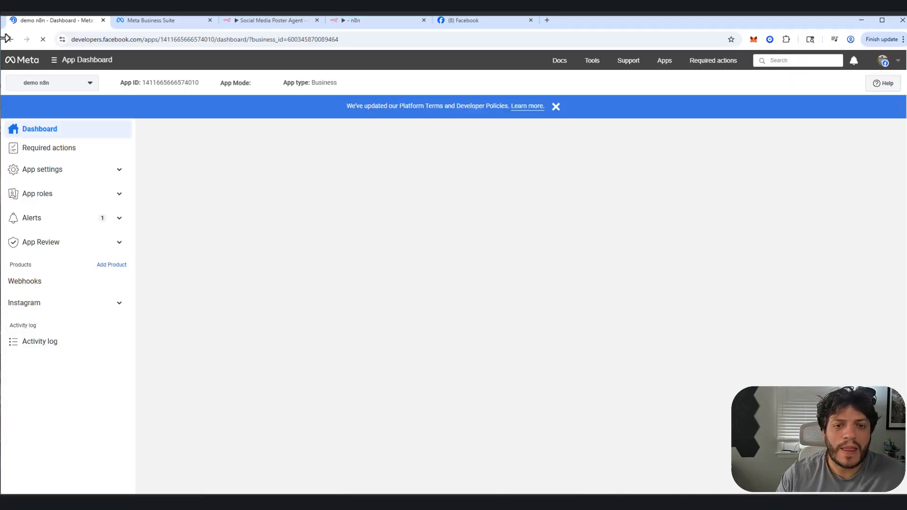
mouse_move(594, 67)
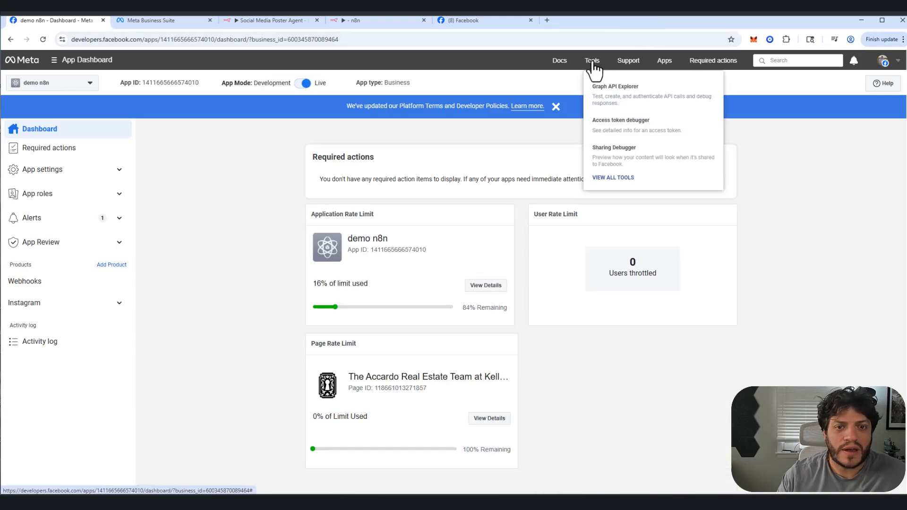
left_click(600, 87)
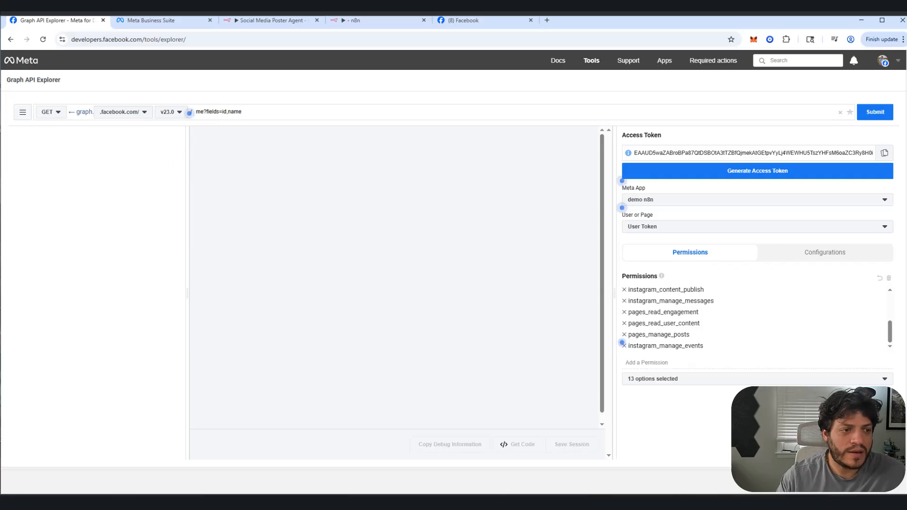
Step: Replace the default query with me/accounts and submit the GET request
left_click(204, 112)
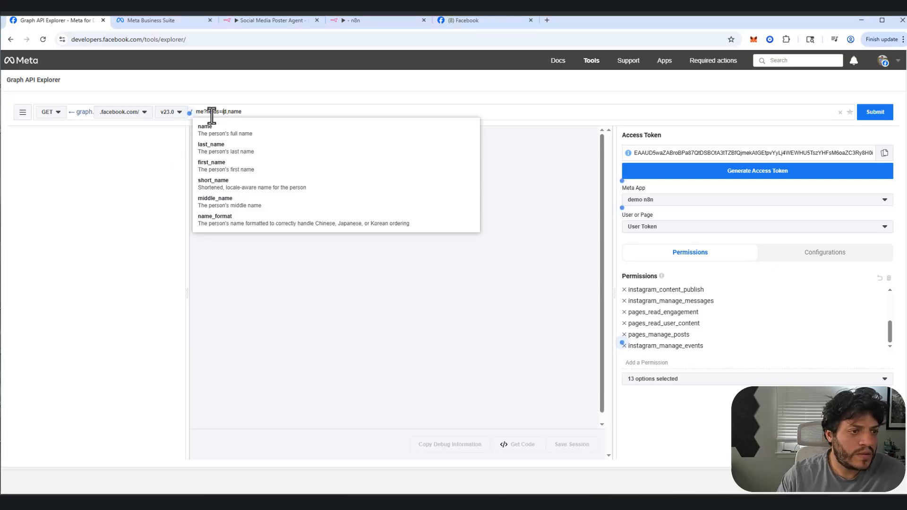
left_click_drag(203, 111, 595, 107)
type("/")
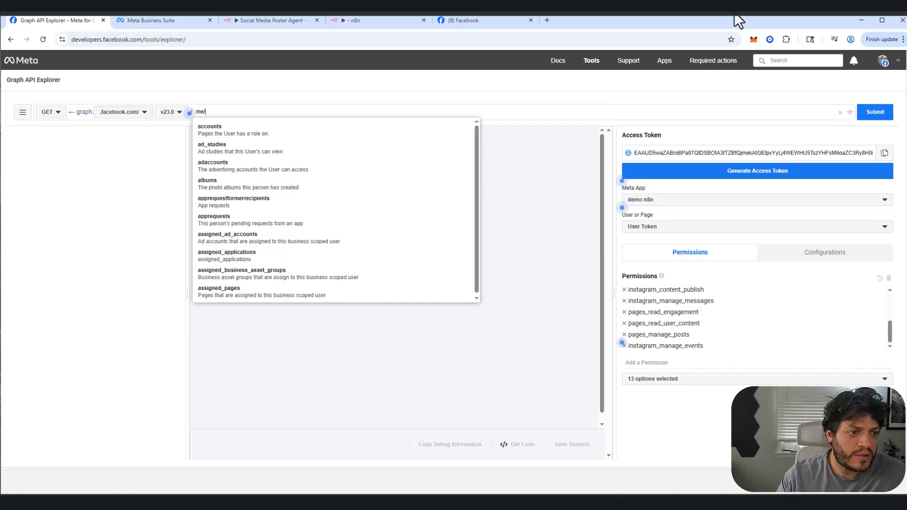
type("accounts")
key("Return")
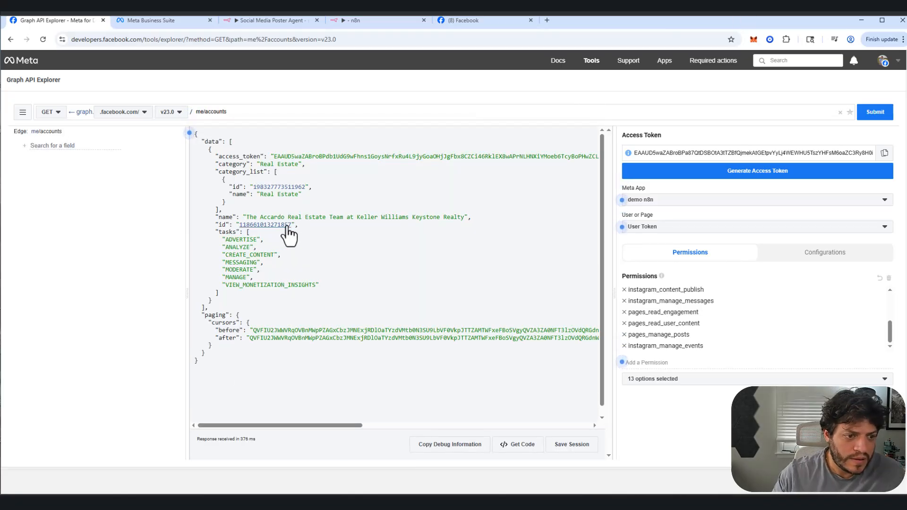
Step: Copy the Page ID from the me/accounts response and paste it as the Node value of the Facebook Graph API node in n8n
left_click_drag(290, 226, 239, 225)
key("ctrl+c")
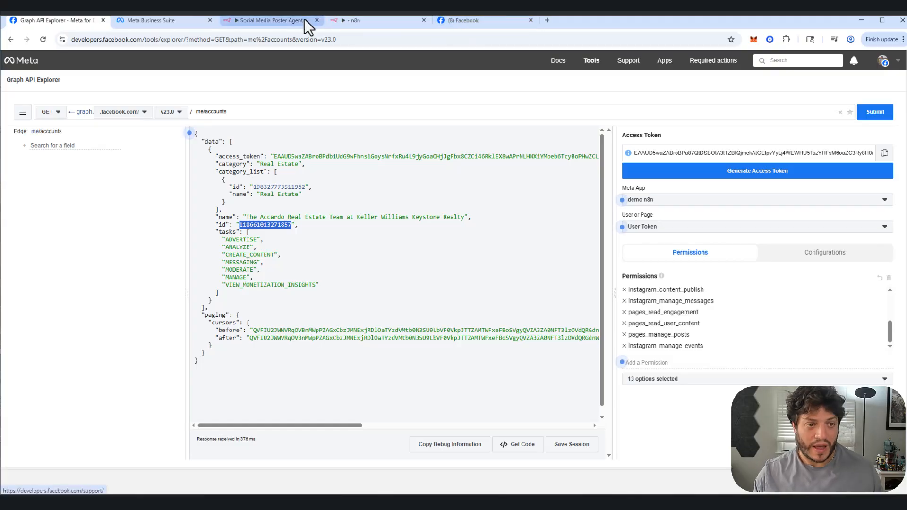
left_click(359, 22)
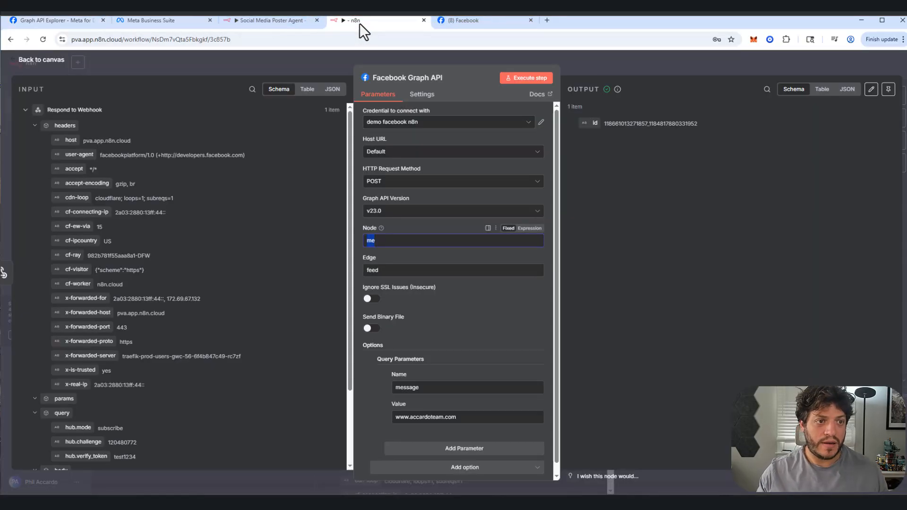
left_click(390, 242)
key("ctrl+a")
key("ctrl+v")
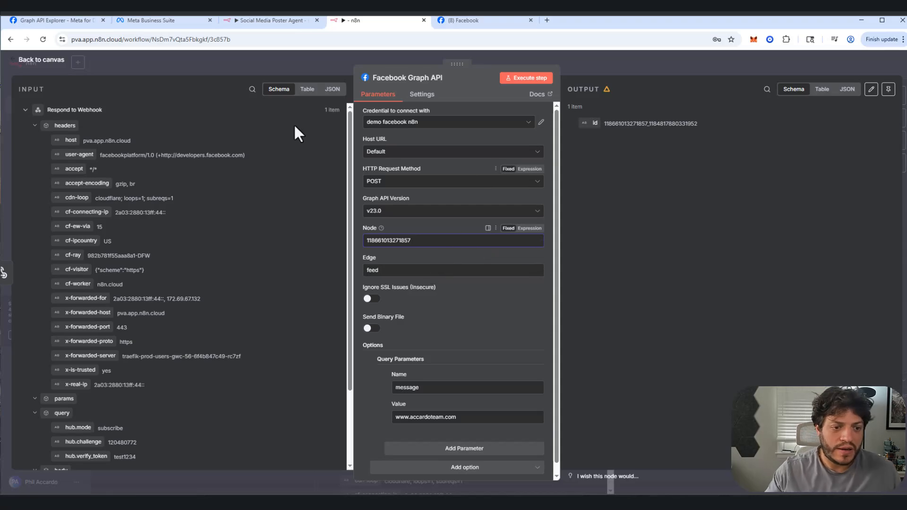
Step: In the Social Media Poster Agent workflow, examine the Post Text to FB node's parameters, including its message query value
left_click(271, 21)
left_click(284, 186)
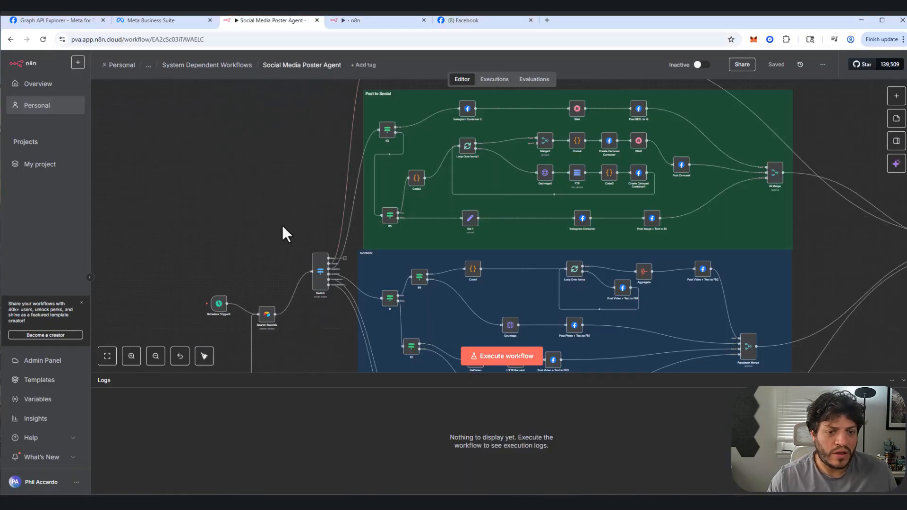
scroll(294, 199, "up", 3)
scroll(283, 264, "down", 5)
scroll(284, 265, "right", 3)
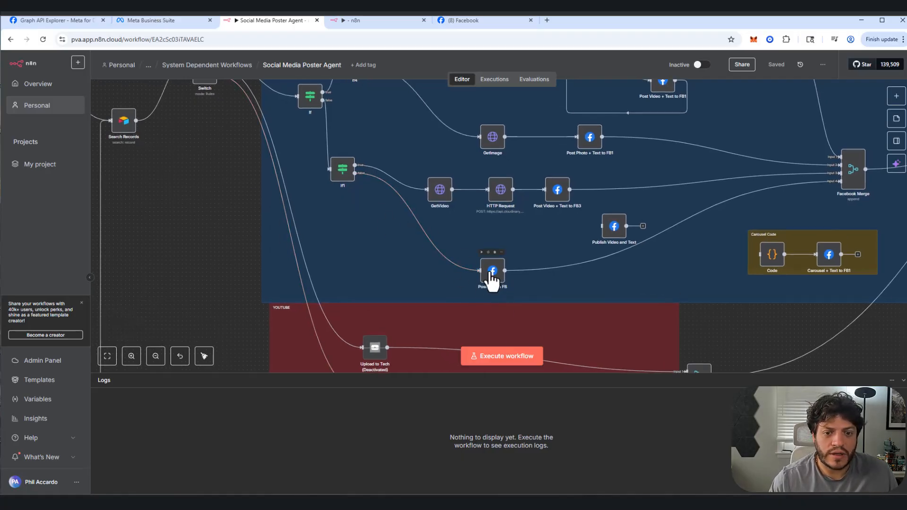
left_click_drag(492, 272, 508, 271)
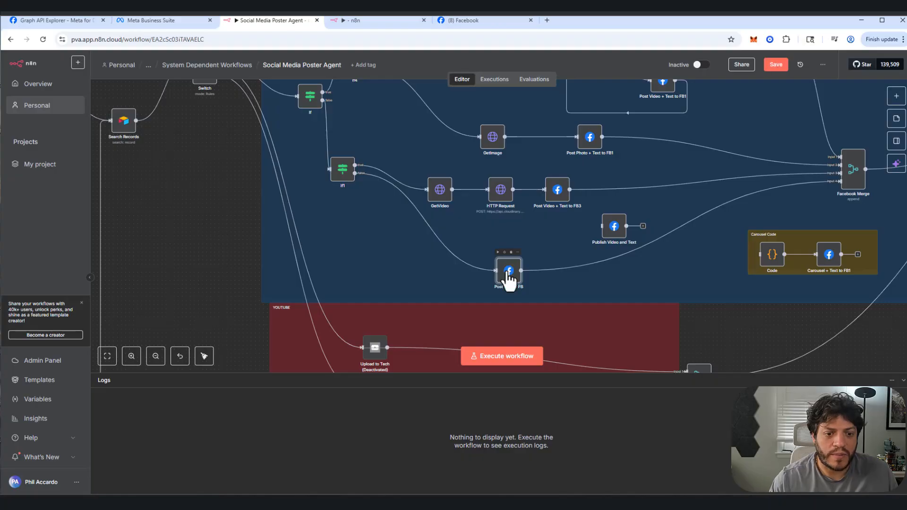
double_click(508, 271)
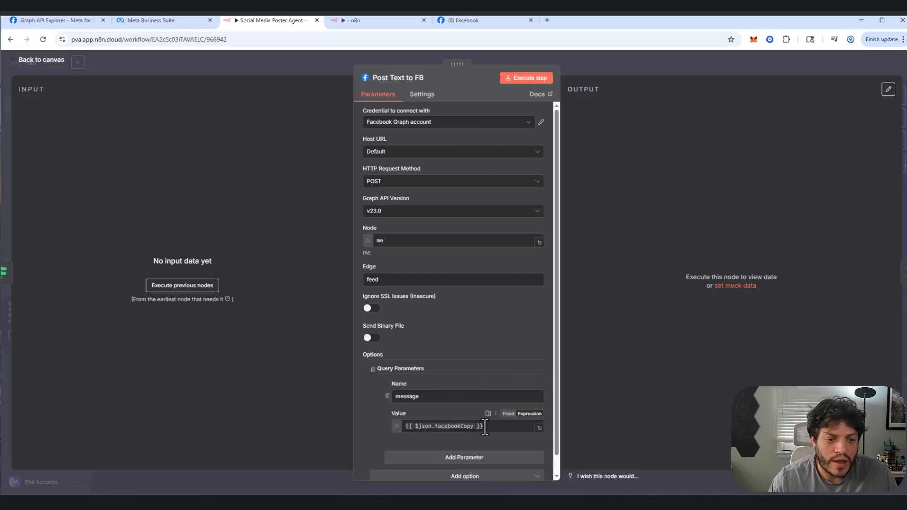
left_click_drag(482, 426, 376, 415)
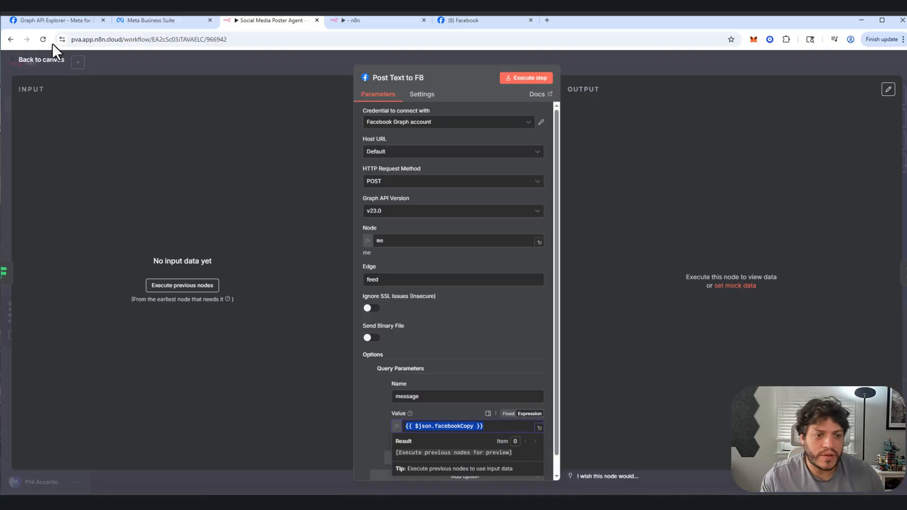
left_click(41, 60)
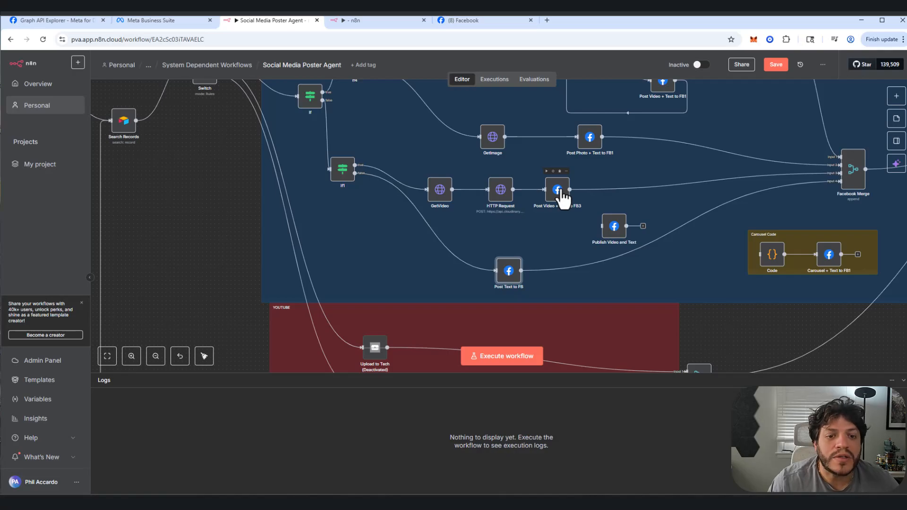
Step: Examine the Node ID and message parameter of Post Photo + Text to FB1, and recheck the Post Text to FB node's settings
double_click(589, 142)
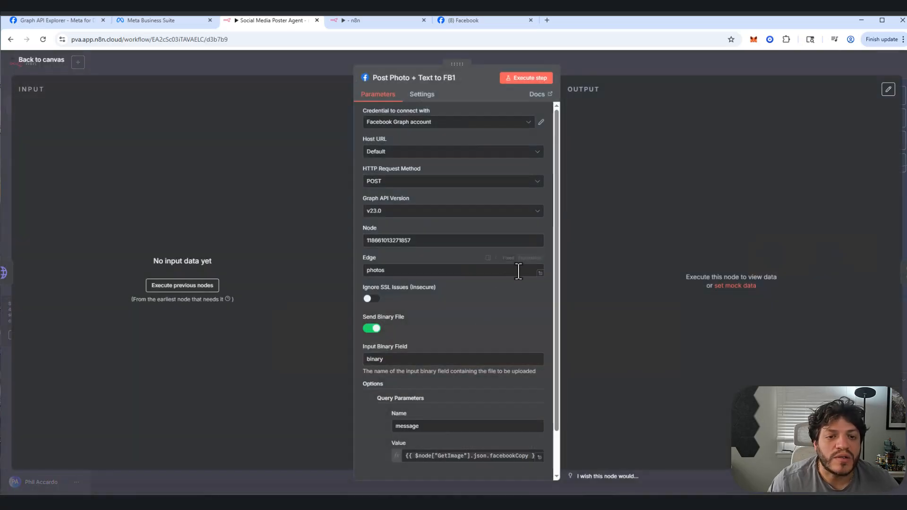
left_click_drag(426, 245, 324, 240)
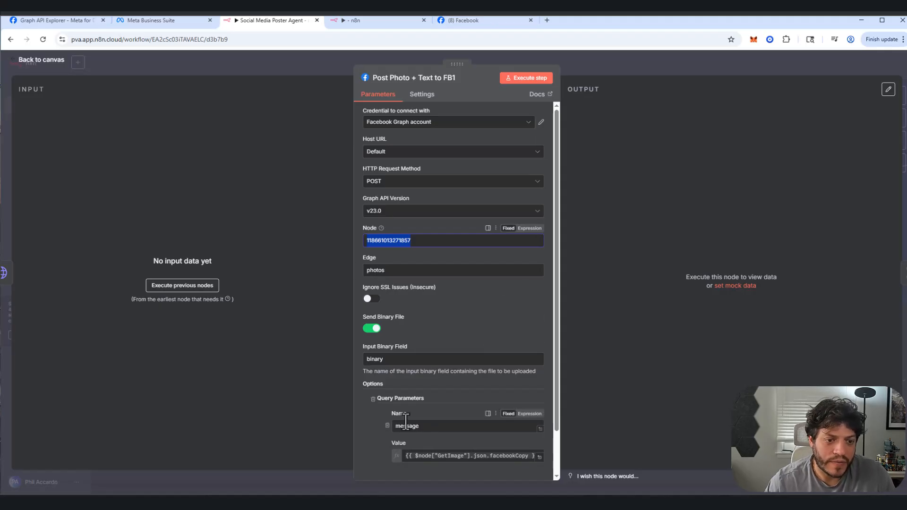
left_click(367, 435)
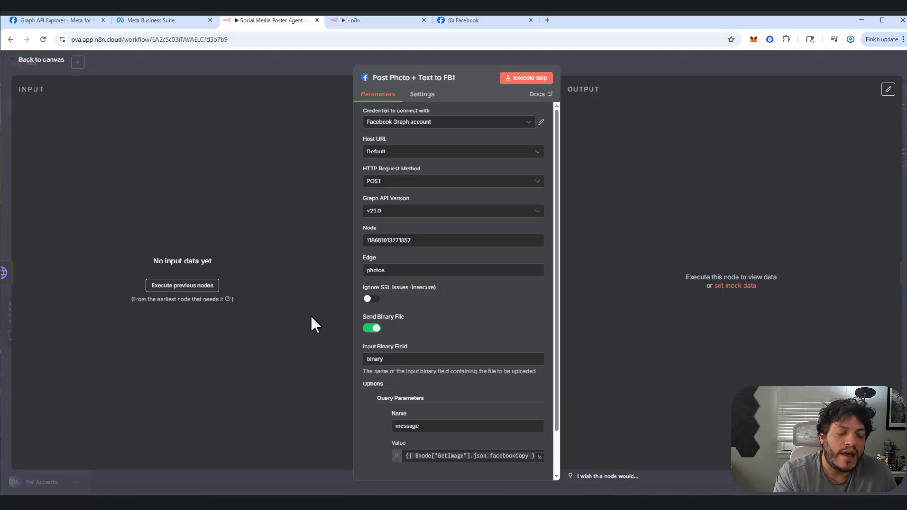
left_click(47, 60)
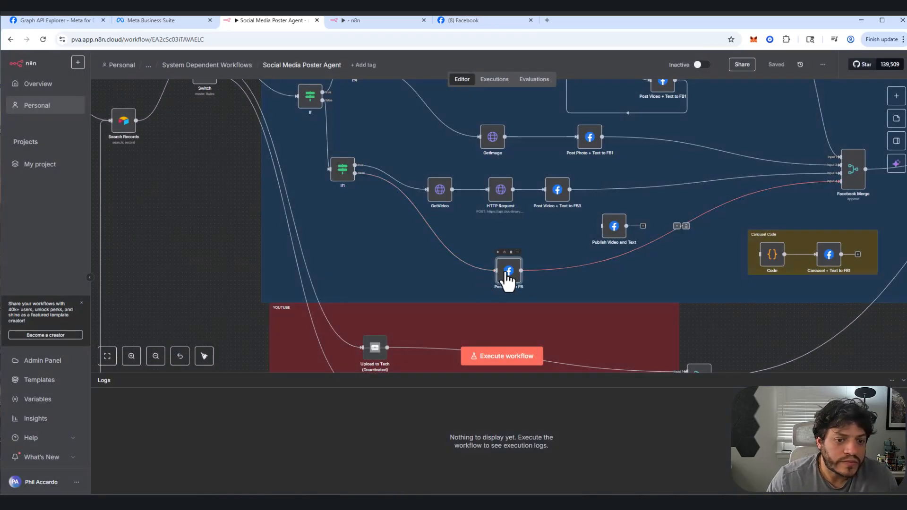
double_click(509, 274)
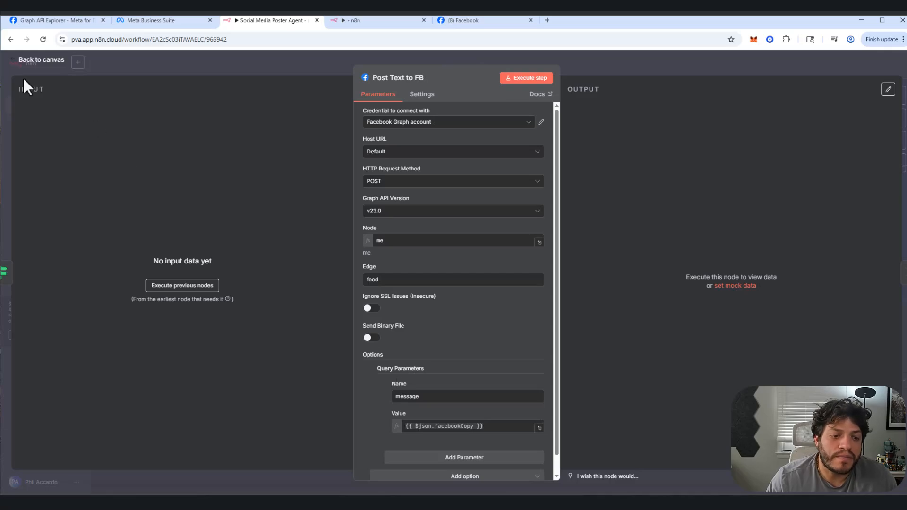
left_click(48, 64)
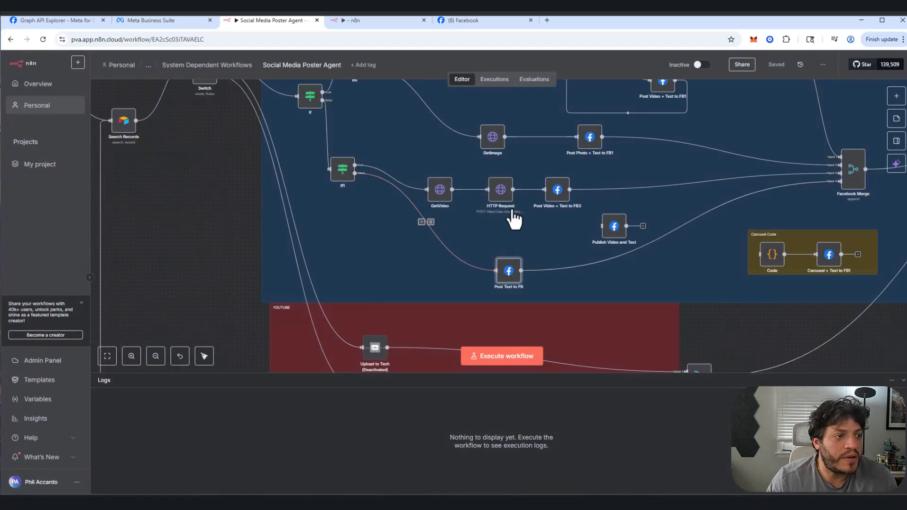
Step: Examine the Node and Edge values of the Post Video + Text to FB3 node, then return to the canvas
double_click(558, 191)
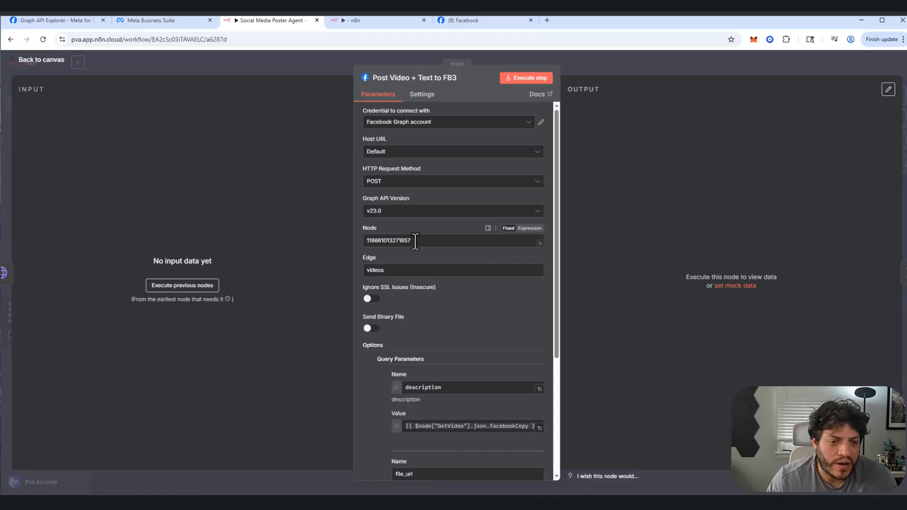
left_click_drag(415, 242, 315, 251)
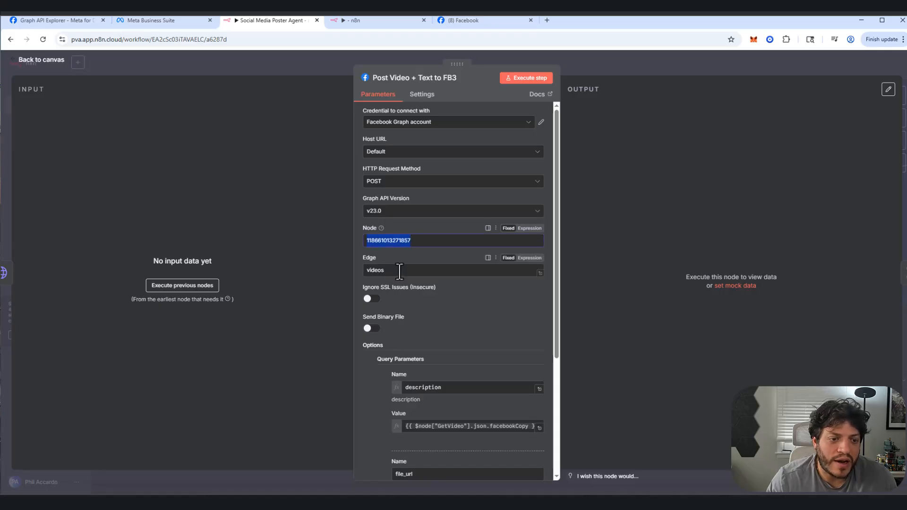
left_click_drag(401, 271, 348, 266)
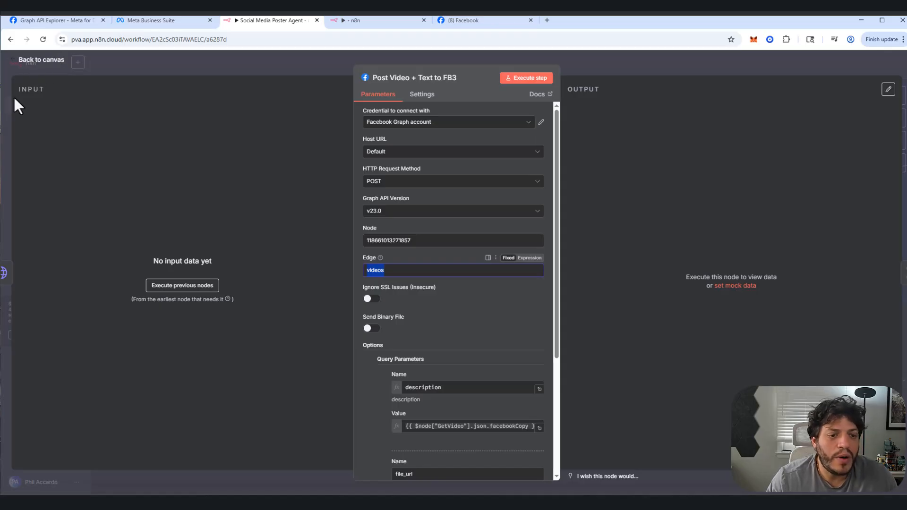
left_click(30, 64)
Step: Examine the Instagram account ID used as the Node value in the Create Carousel Container1 node of the Post to Social section
scroll(352, 231, "up", 1)
scroll(383, 235, "up", 5)
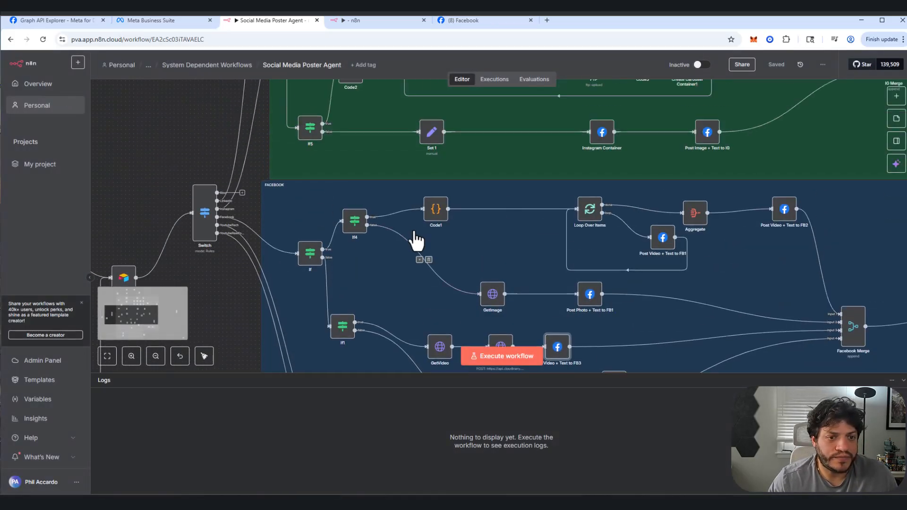
scroll(561, 290, "down", 3)
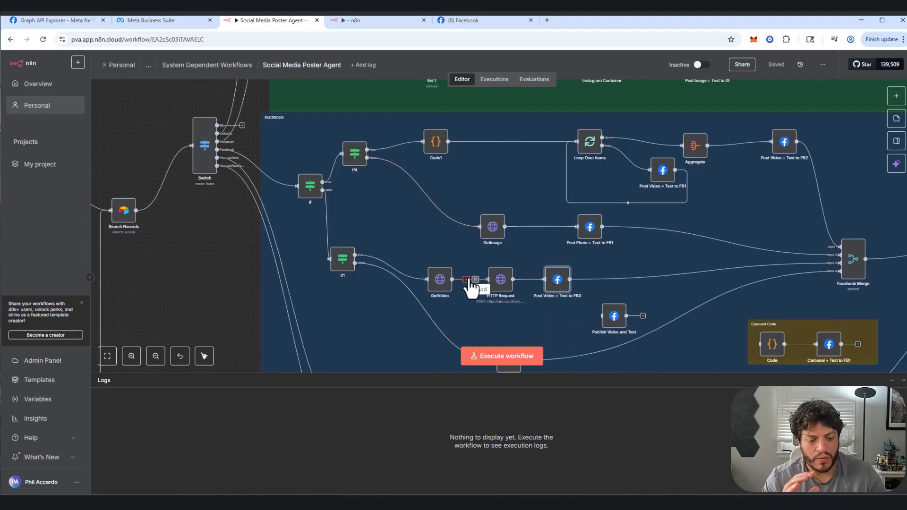
scroll(416, 258, "up", 7)
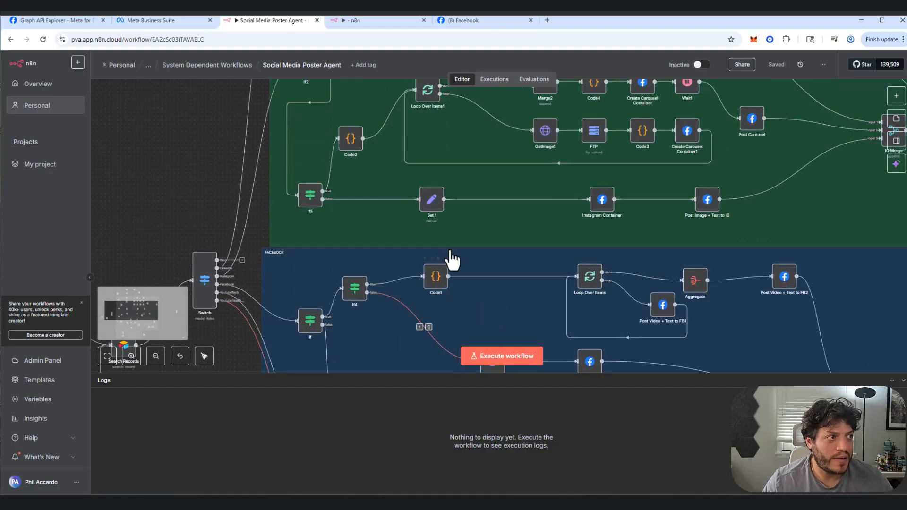
scroll(553, 240, "up", 2)
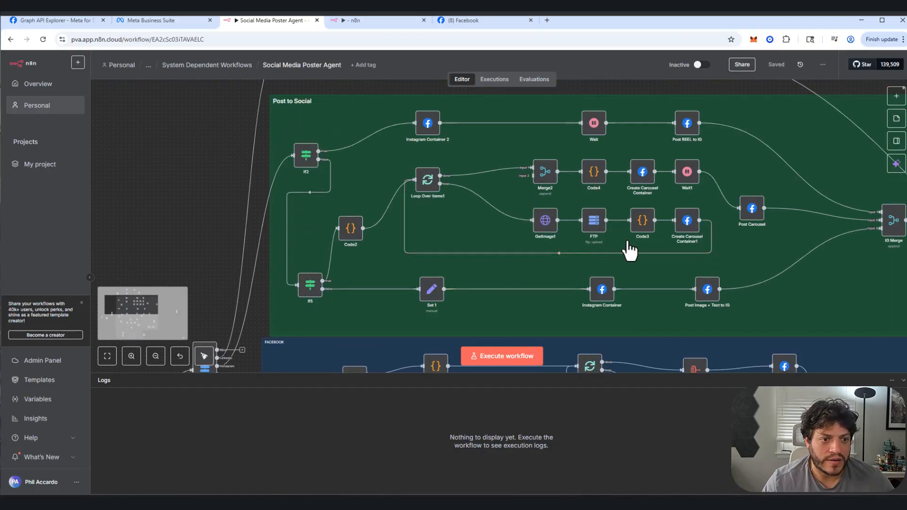
double_click(684, 221)
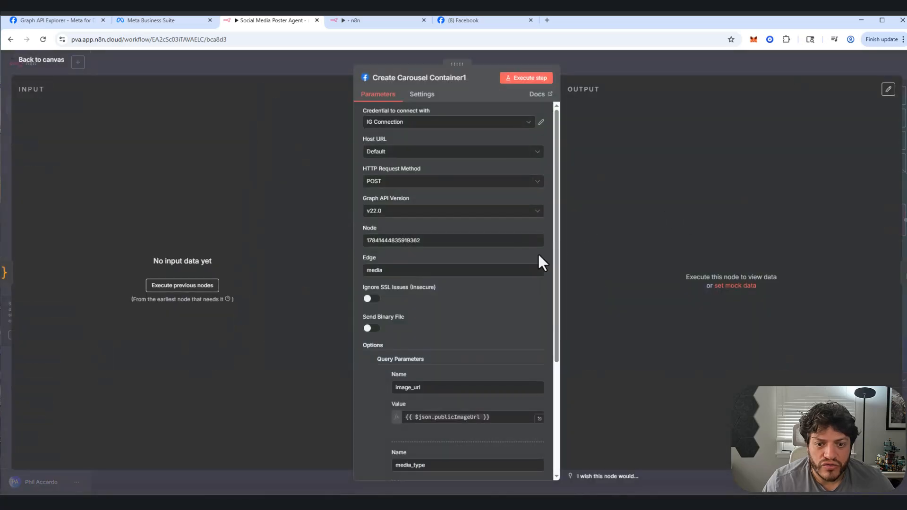
left_click_drag(419, 240, 274, 248)
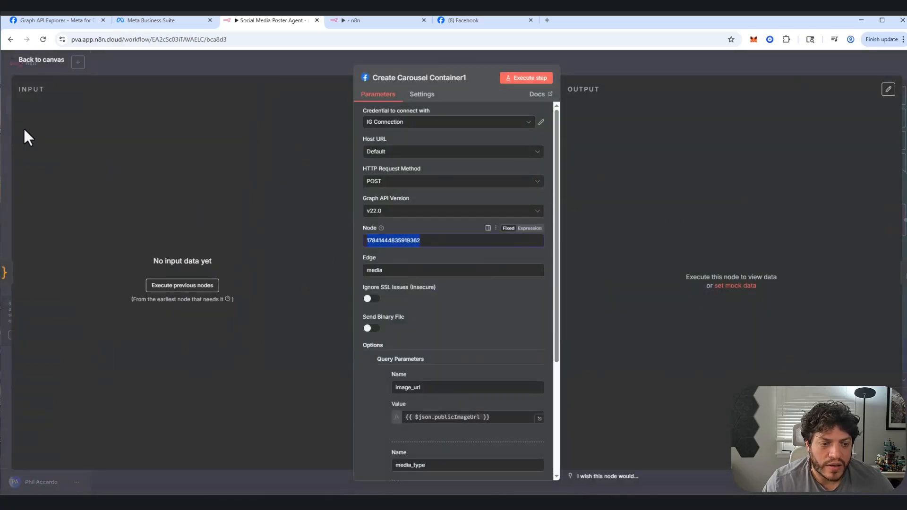
left_click(46, 61)
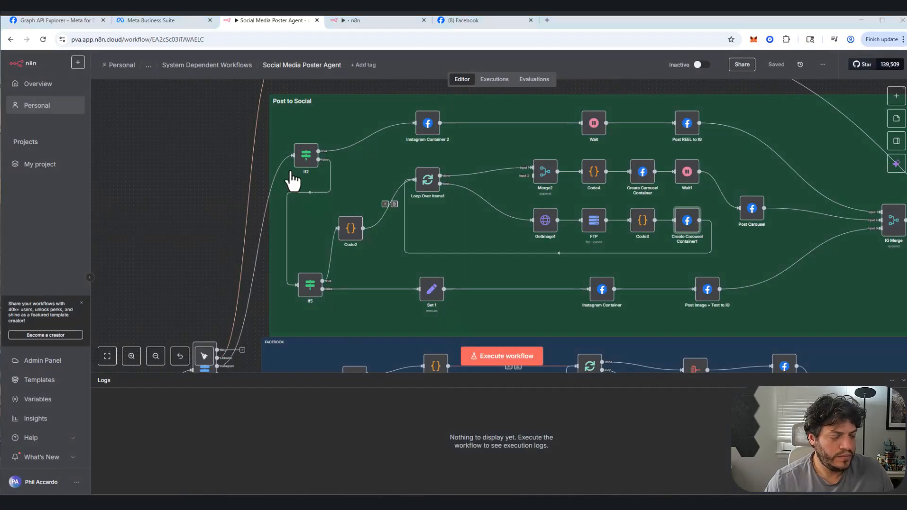
Step: In Meta Business Suite, switch to the Accardo Enterprises portfolio and open the Instagram accounts in its settings
left_click(129, 19)
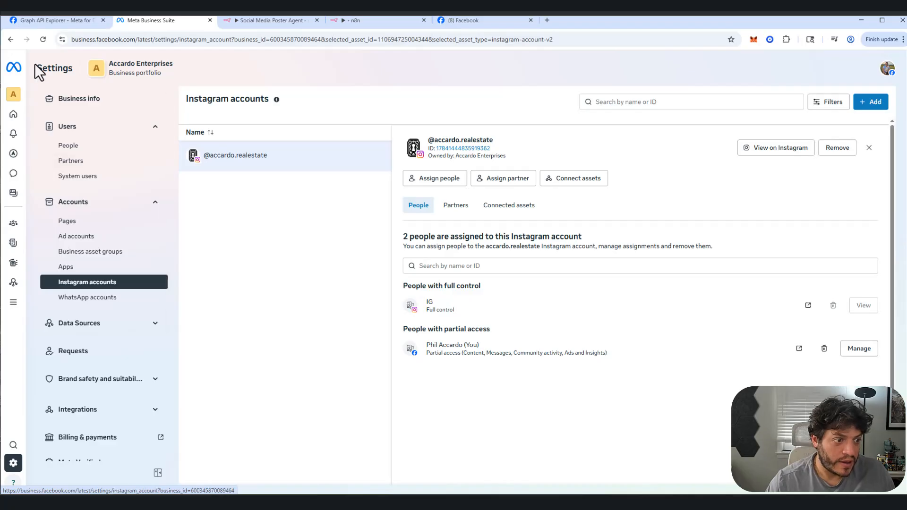
left_click(16, 71)
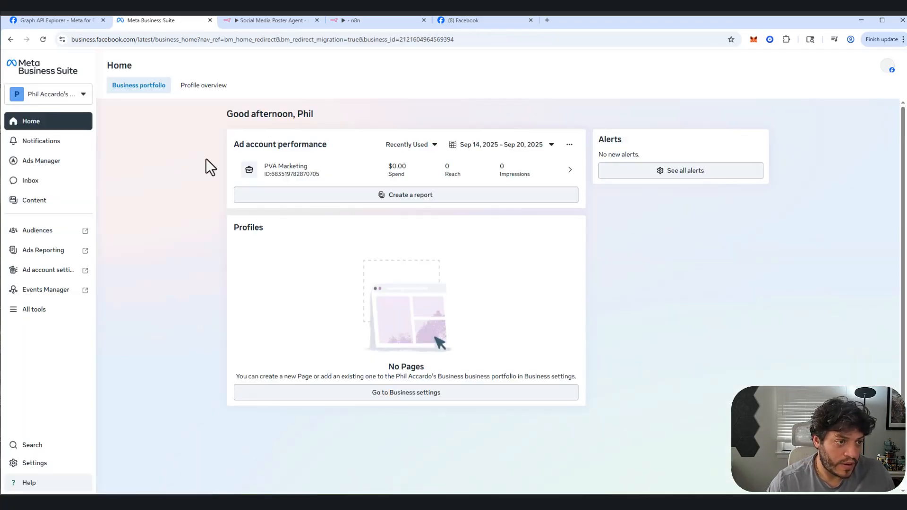
left_click(41, 464)
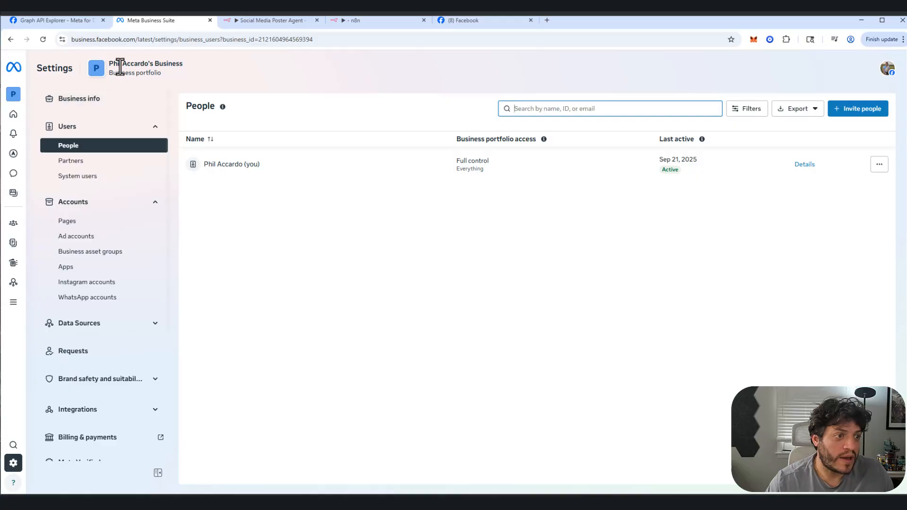
mouse_move(14, 96)
left_click(66, 100)
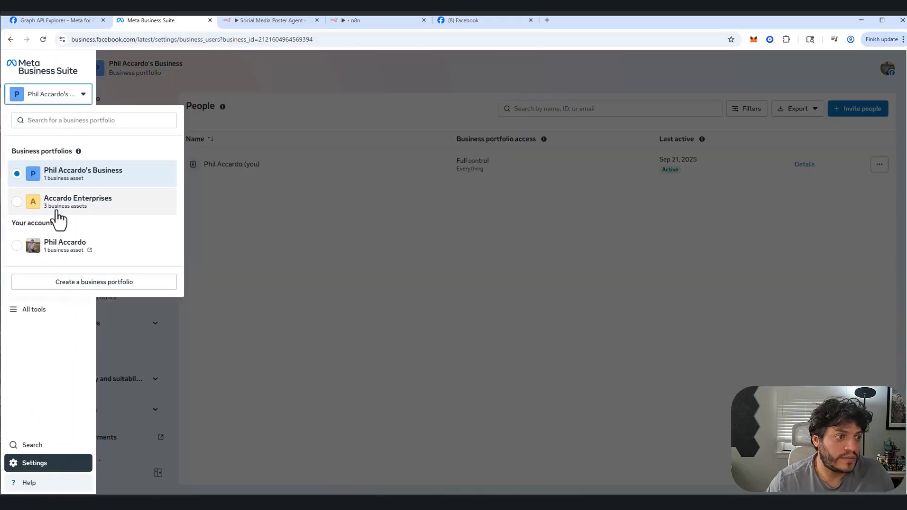
left_click(59, 204)
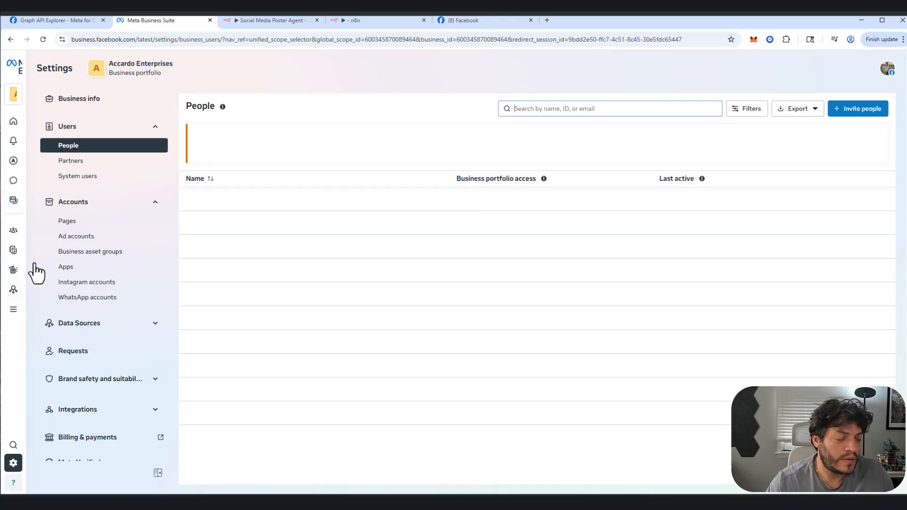
mouse_move(66, 241)
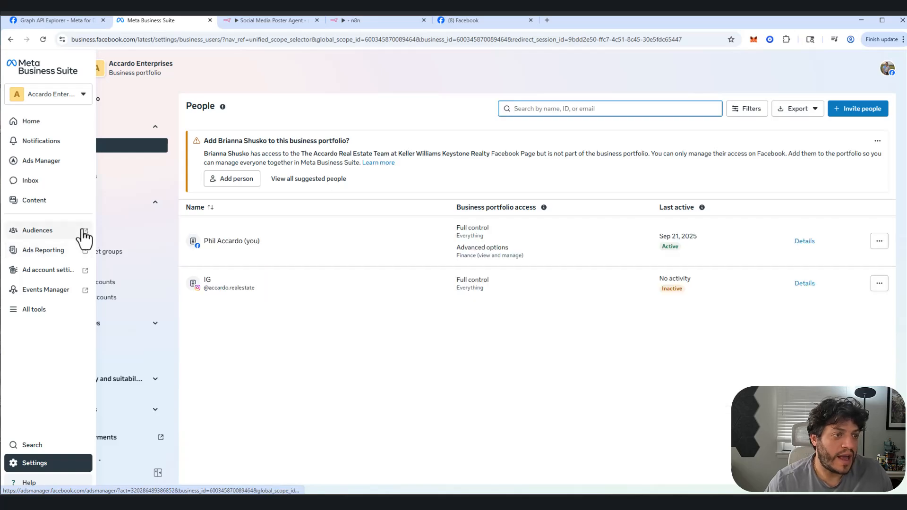
left_click(40, 465)
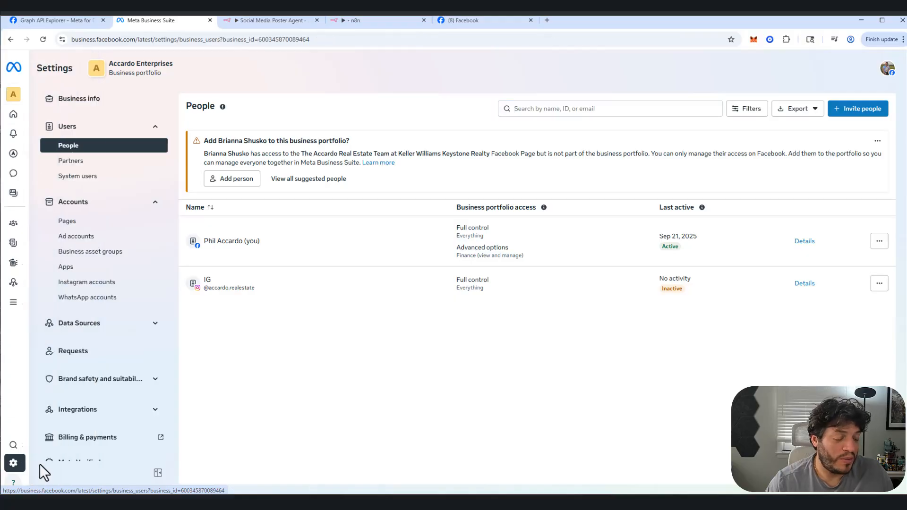
left_click(87, 282)
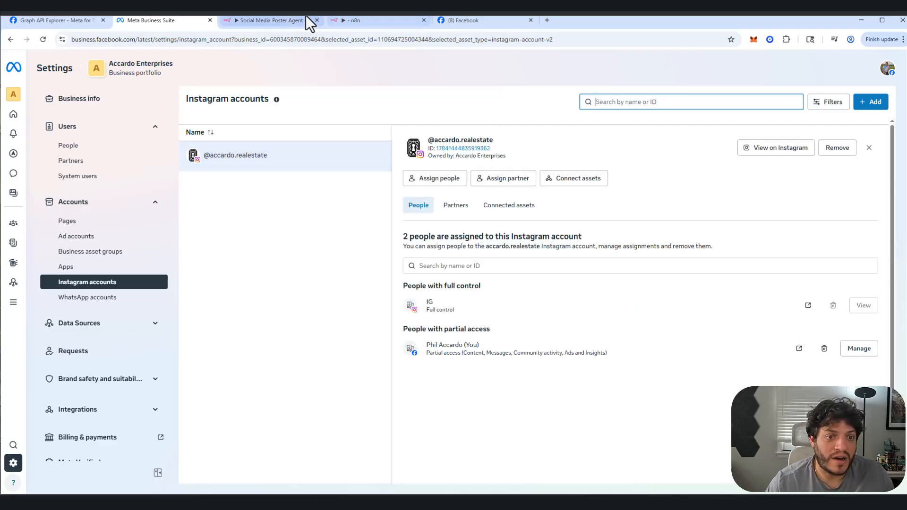
Step: Compare the Create Carousel Container node's Node value in n8n with the Instagram account ID in Meta Business Suite
left_click(283, 19)
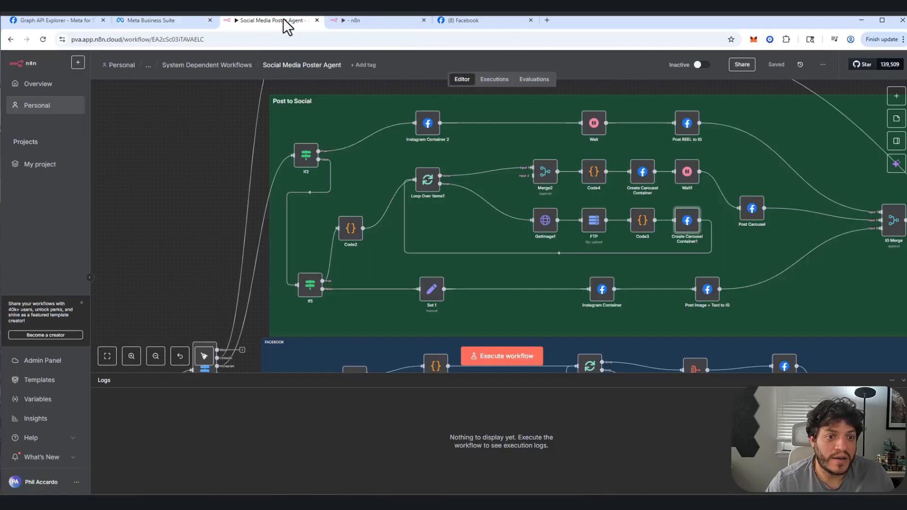
double_click(643, 173)
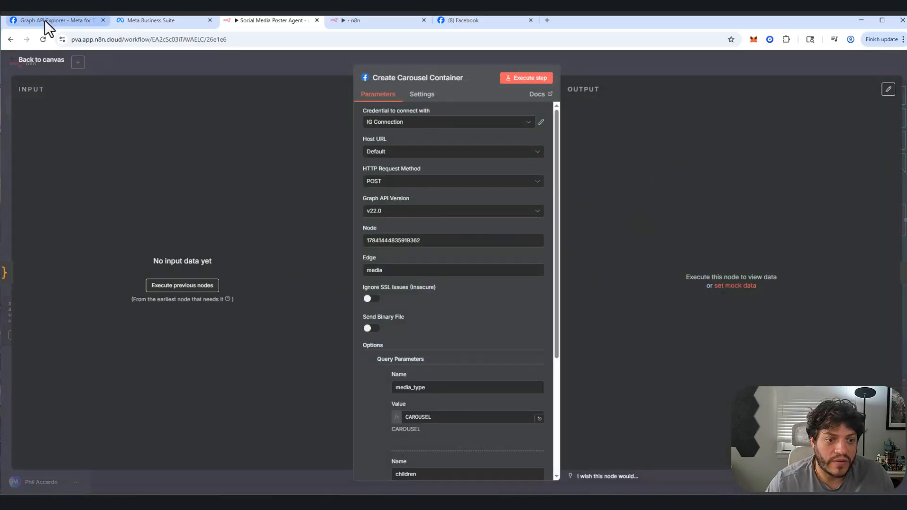
left_click(117, 20)
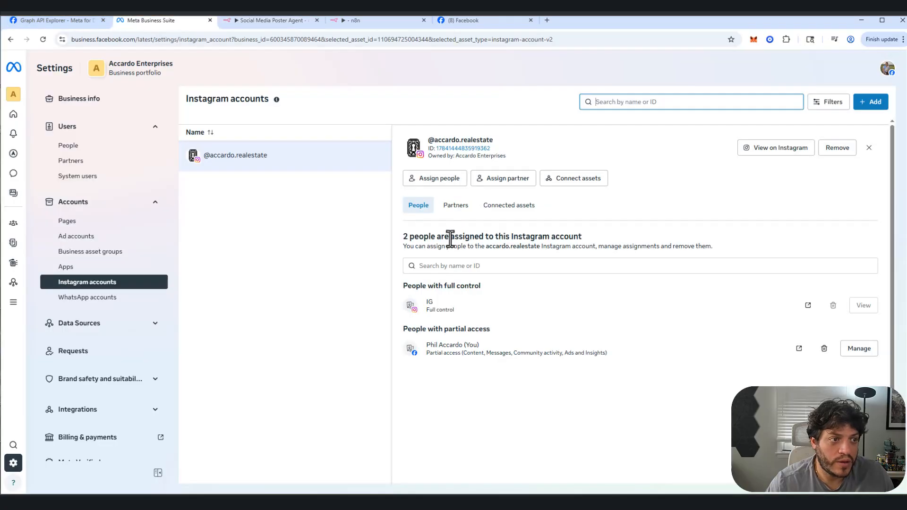